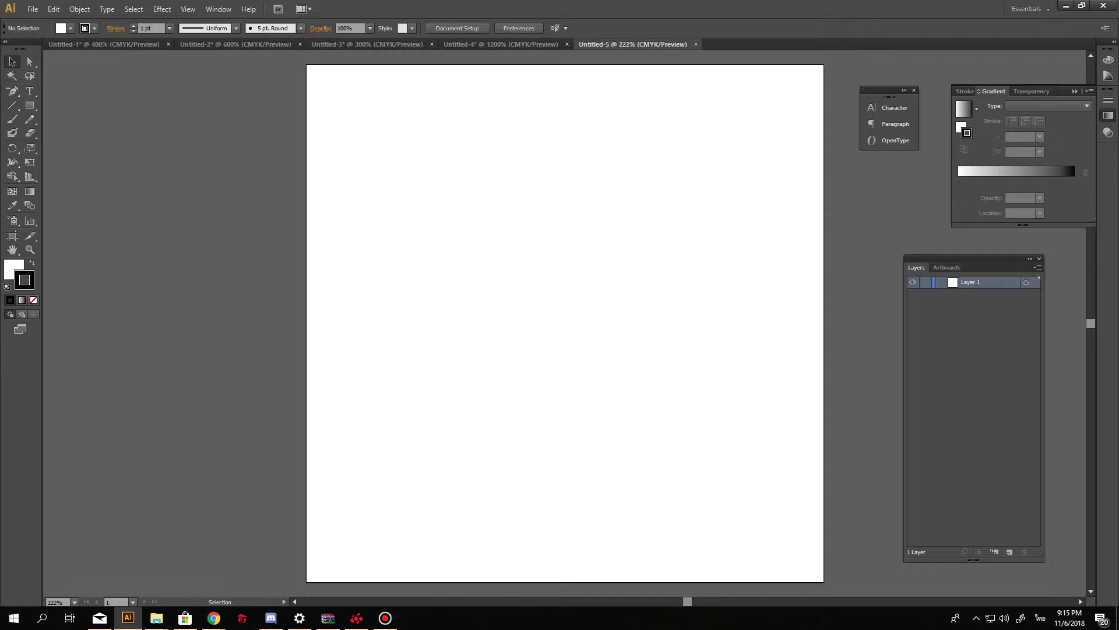
# - Start a new document, then cancel the New Document dialog
pyautogui.hotkey('alt', 'f')
pyautogui.press('n')
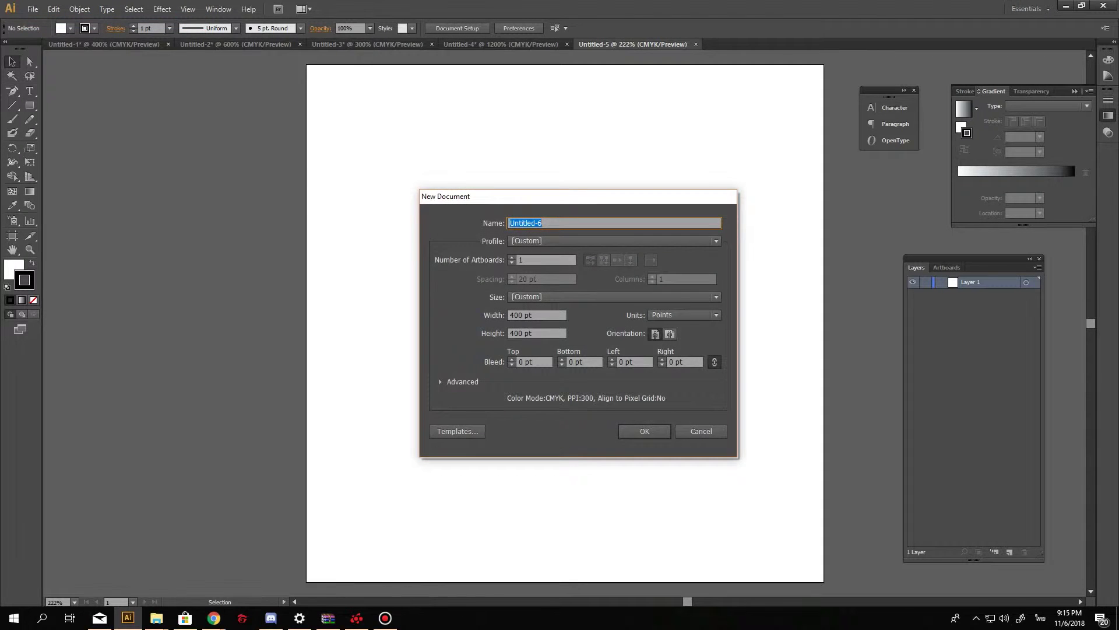
pyautogui.press('Escape')
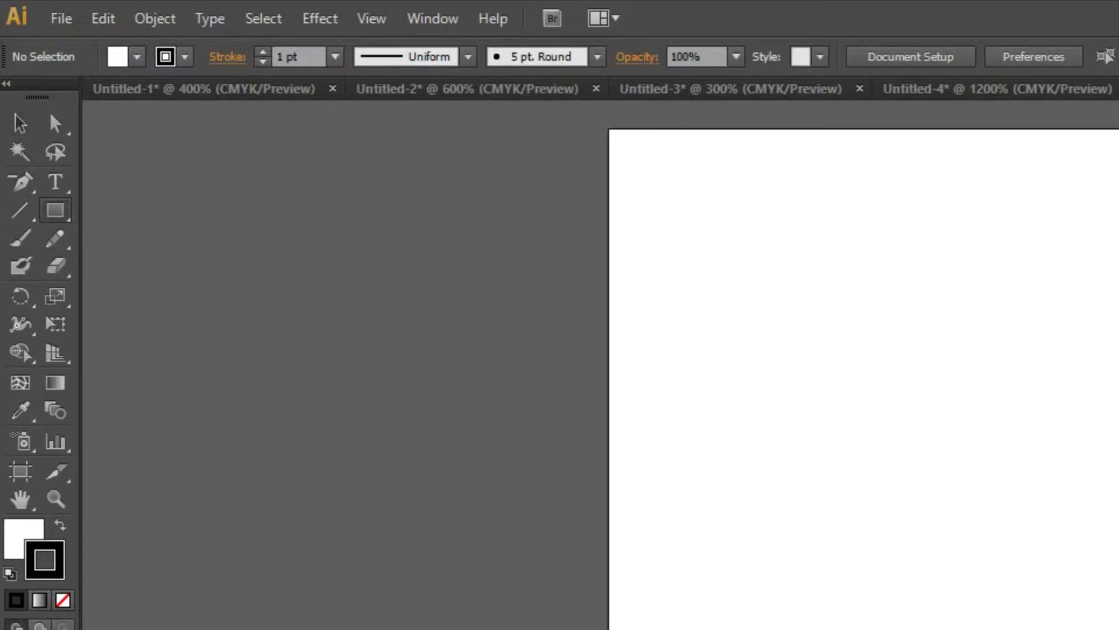
# - Create a six-point star (radius 60/100 pt) and move it onto the artboard
pyautogui.click(30, 105)
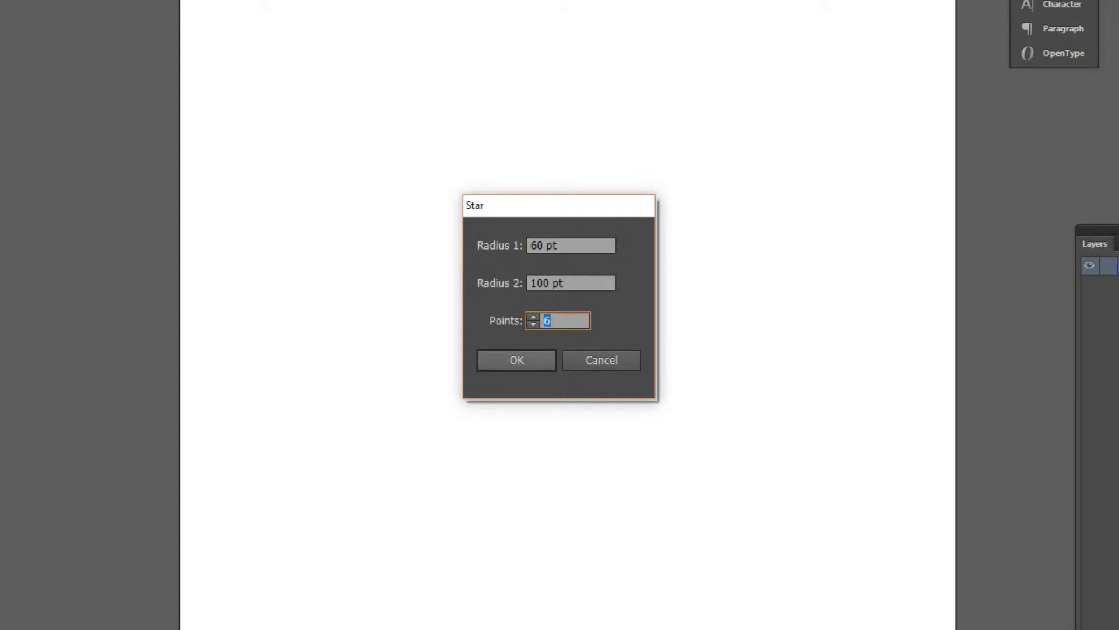
pyautogui.click(517, 359)
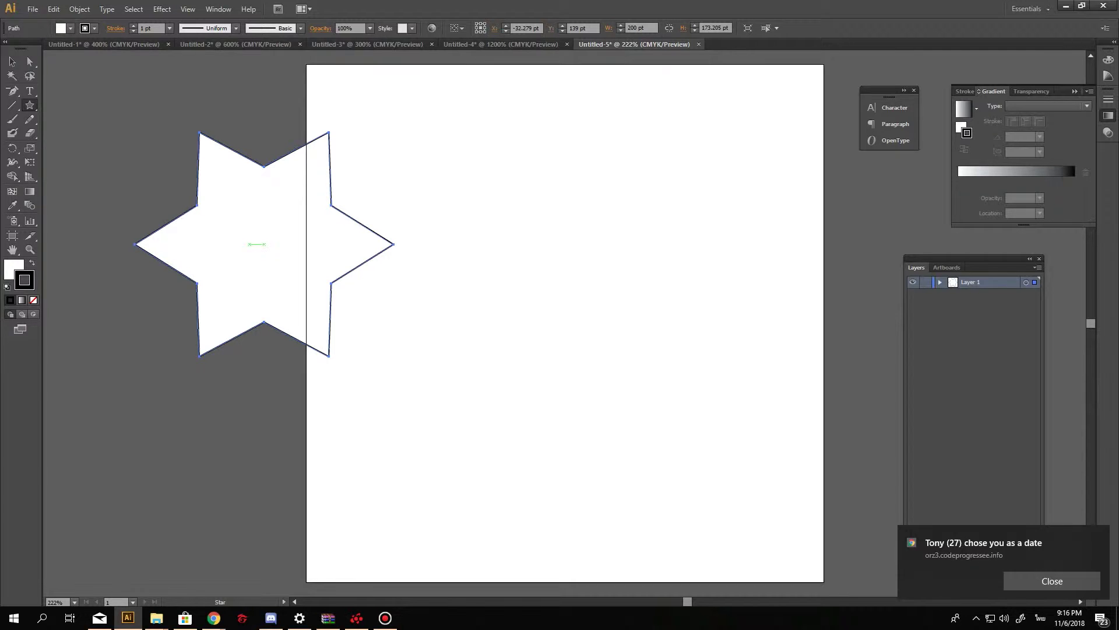
pyautogui.click(12, 62)
pyautogui.moveTo(277, 248)
pyautogui.mouseDown()
pyautogui.moveTo(568, 336)
pyautogui.moveTo(588, 317)
pyautogui.mouseUp()
# - Shrink the star to about 58×51 pt after undoing one unwanted resize
pyautogui.hotkey('ctrl', '+')
pyautogui.hotkey('ctrl', '+')
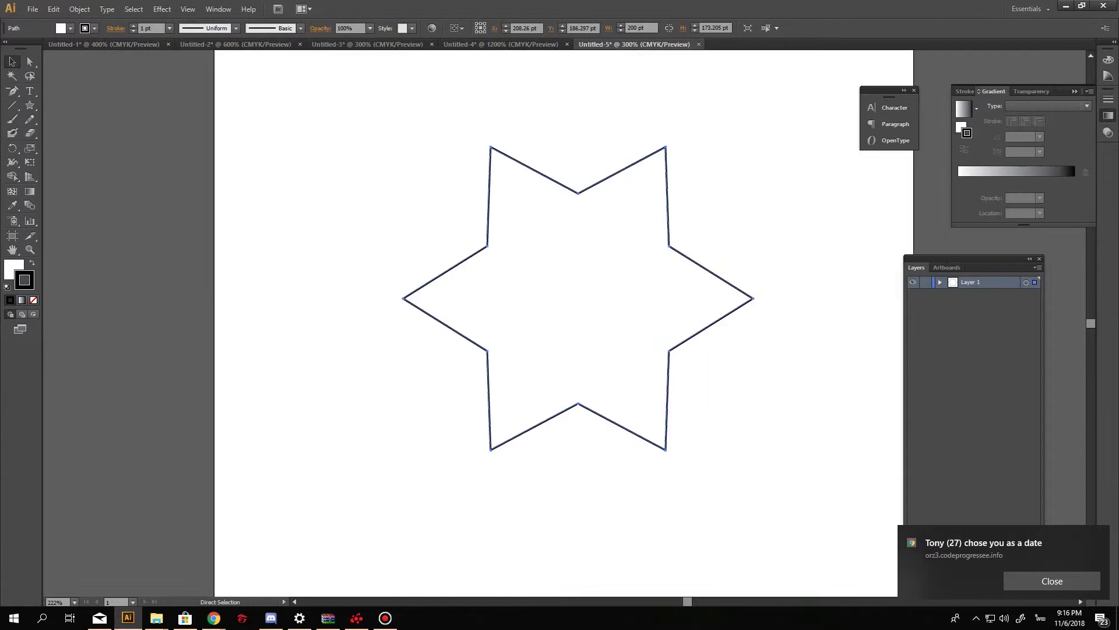
pyautogui.hotkey('ctrl', '+')
pyautogui.hotkey('ctrl', '-')
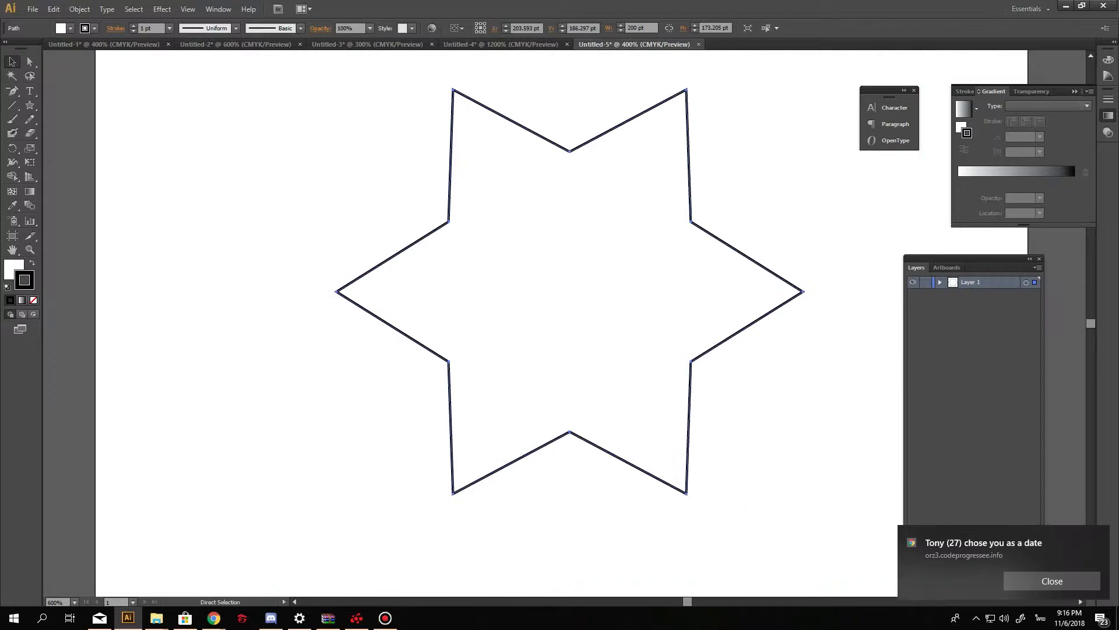
pyautogui.hotkey('ctrl', '-')
pyautogui.press('v')
pyautogui.moveTo(394, 449)
pyautogui.mouseDown()
pyautogui.moveTo(636, 234)
pyautogui.moveTo(519, 325)
pyautogui.mouseUp()
pyautogui.hotkey('ctrl', 'z')
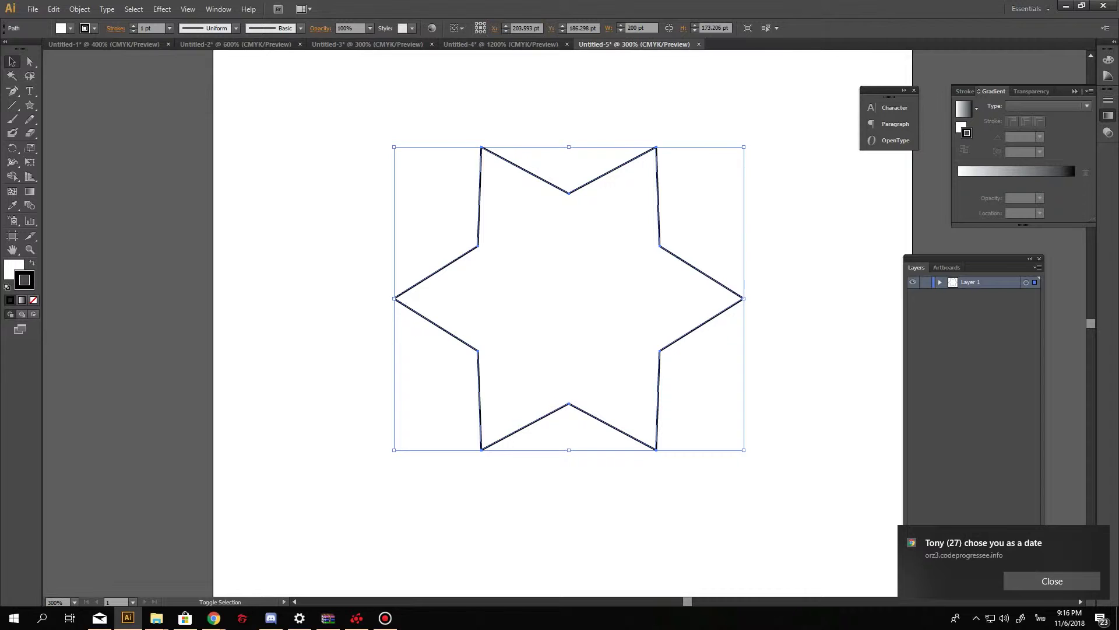
pyautogui.moveTo(394, 449); pyautogui.dragTo(642, 235)
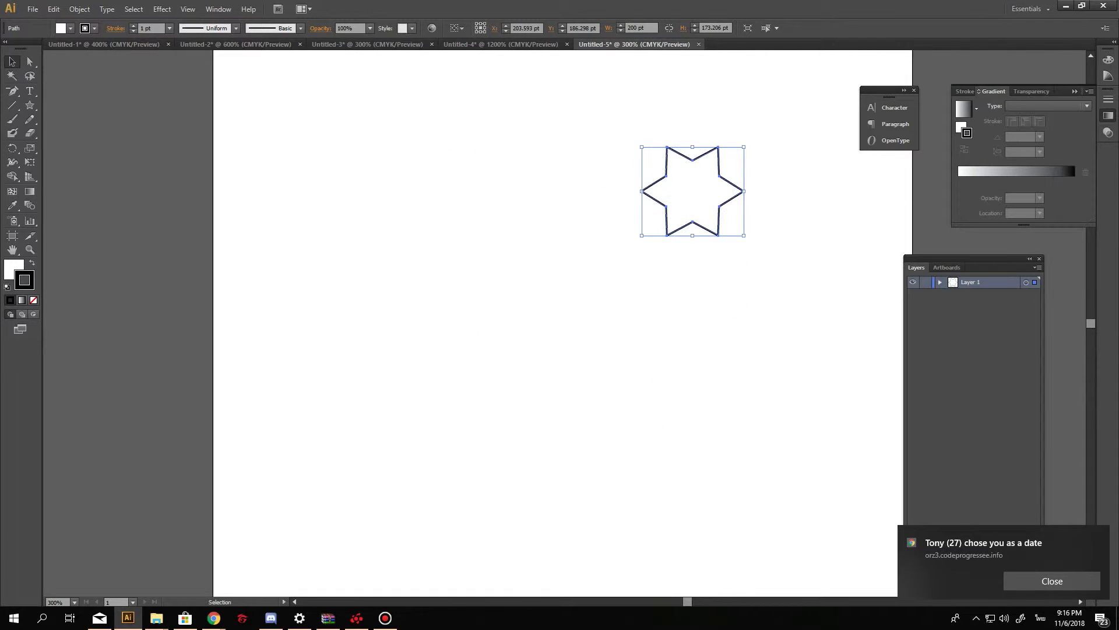
pyautogui.moveTo(642, 236)
pyautogui.mouseDown()
pyautogui.moveTo(684, 200)
pyautogui.moveTo(686, 211)
pyautogui.mouseUp()
# - Move the small star toward the canvas centre, zoom to 1200%, and rotate it about 30°
pyautogui.moveTo(712, 169); pyautogui.dragTo(591, 290)
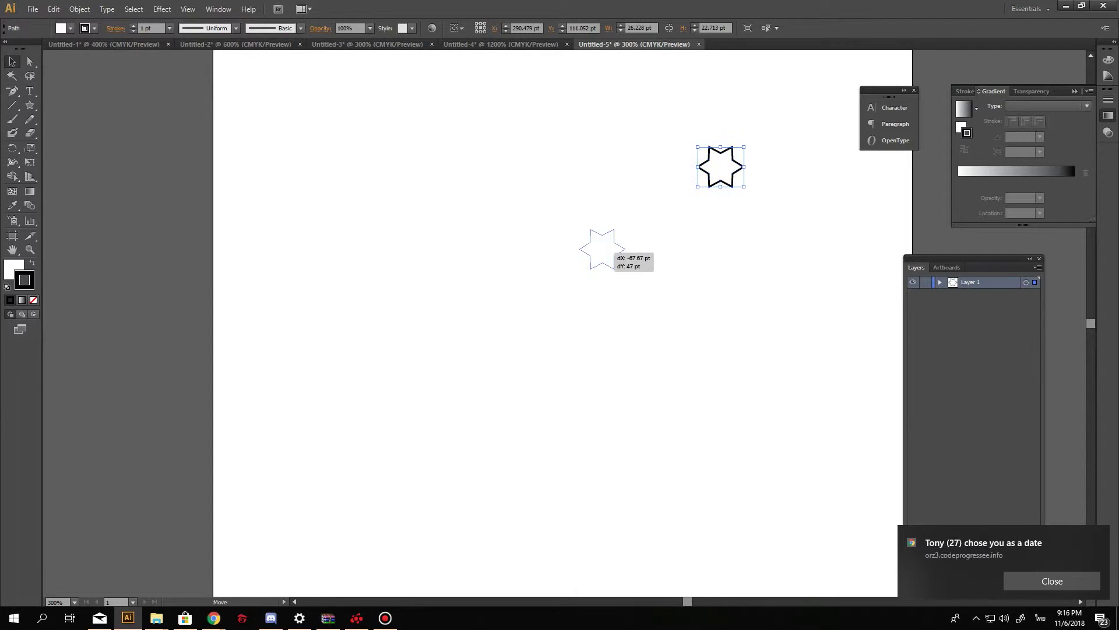
pyautogui.hotkey('ctrl', 'shift', 'a')
pyautogui.hotkey('ctrl', '=')
pyautogui.hotkey('ctrl', '=')
pyautogui.hotkey('ctrl', '=')
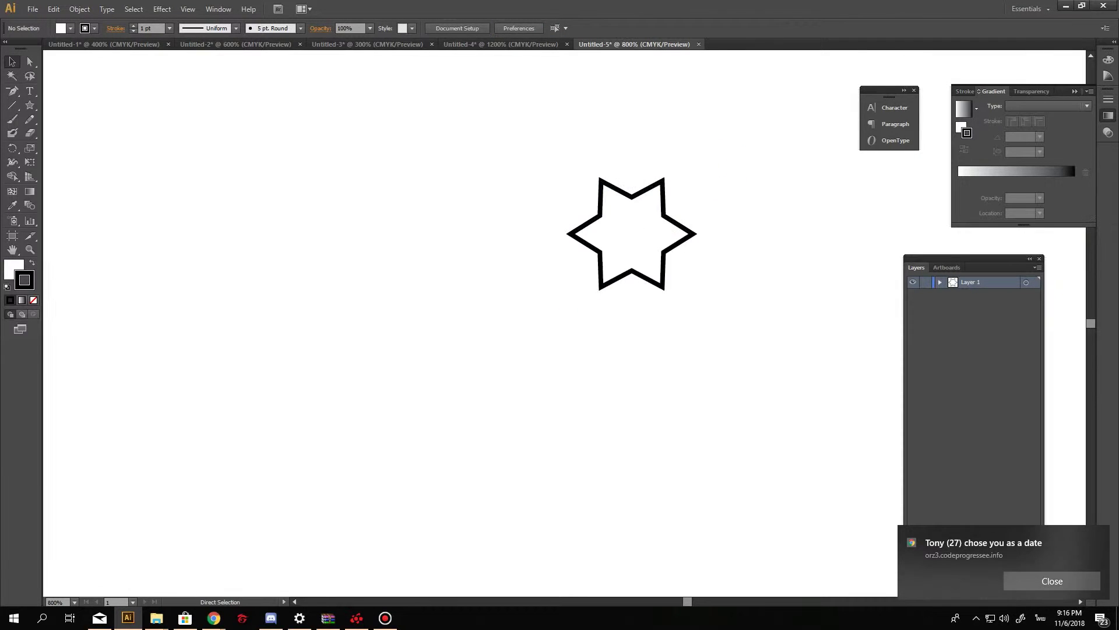
pyautogui.moveTo(631, 233)
pyautogui.mouseDown()
pyautogui.moveTo(473, 385)
pyautogui.moveTo(505, 350)
pyautogui.mouseUp()
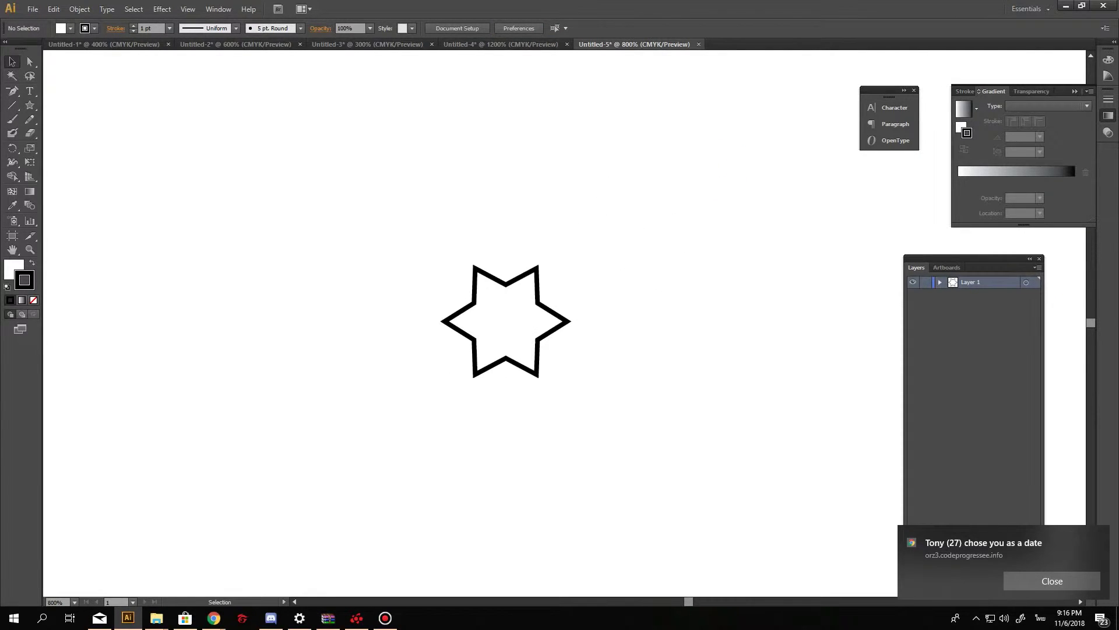
pyautogui.hotkey('ctrl', '=')
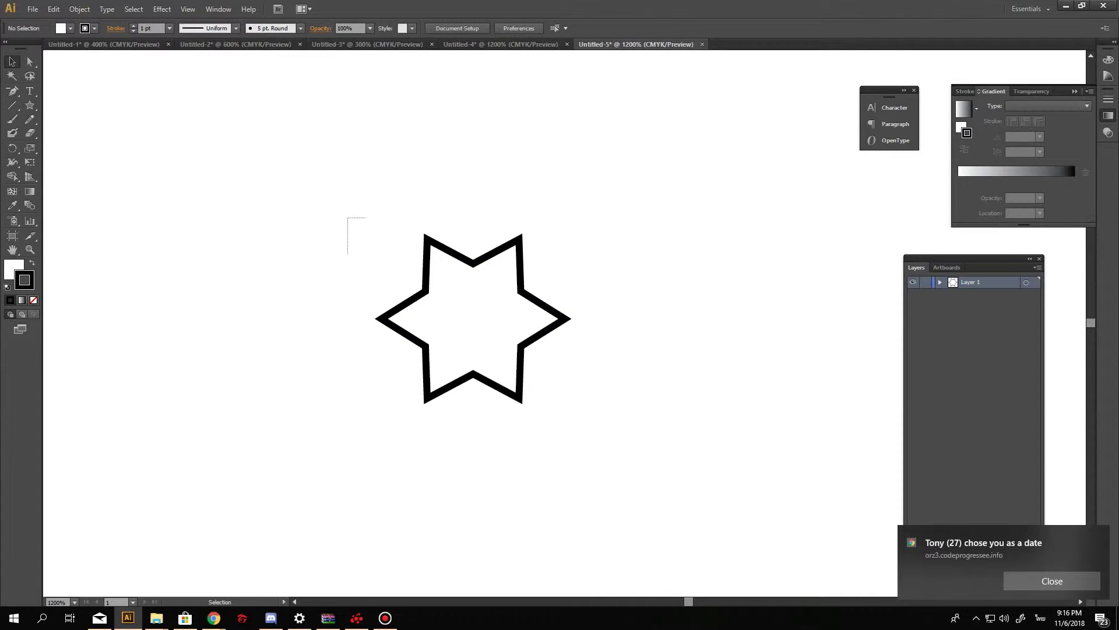
pyautogui.hotkey('ctrl', 'a')
pyautogui.moveTo(571, 399); pyautogui.dragTo(532, 436)
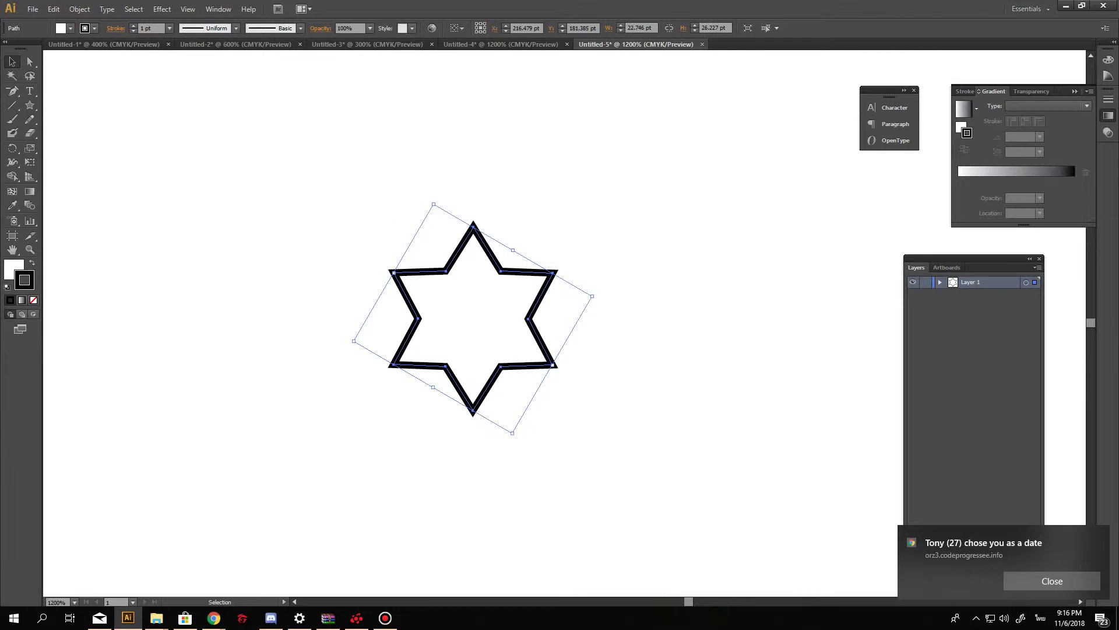
# - Set the star's outline colour to steel blue #4F7CC8
pyautogui.doubleClick(24, 280)
pyautogui.write('453CF7')
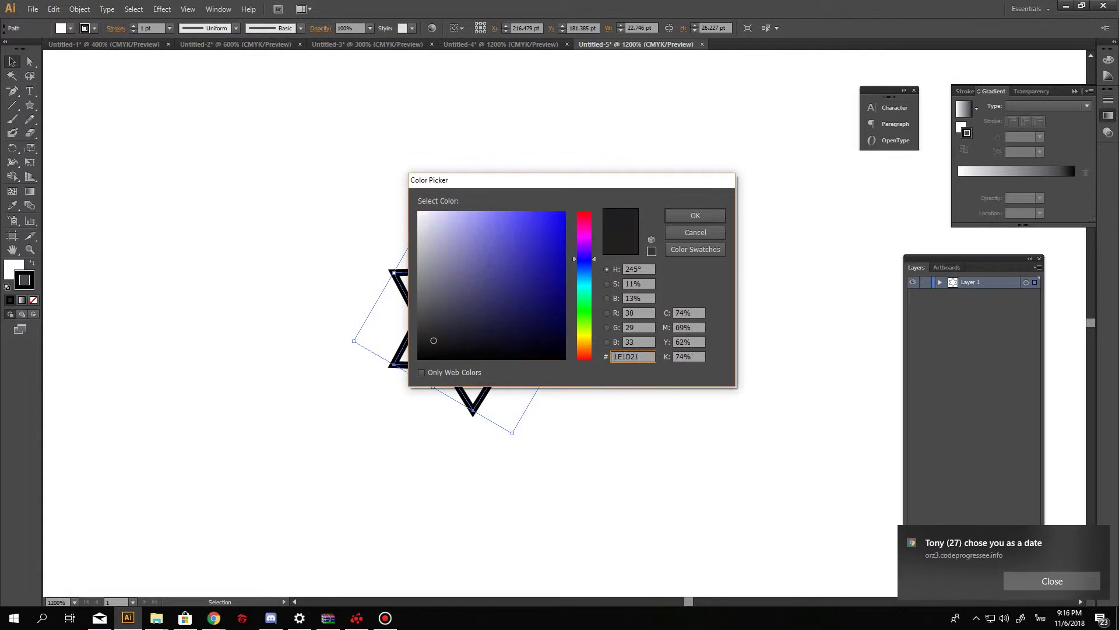
pyautogui.moveTo(530, 215); pyautogui.dragTo(527, 212)
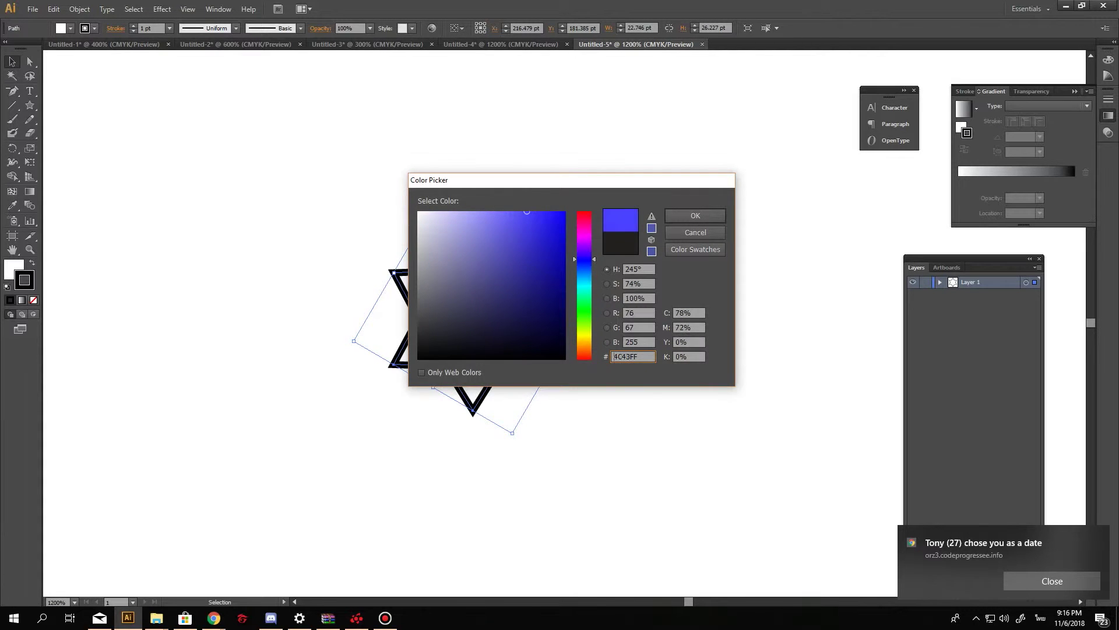
pyautogui.write('4F7CC8')
pyautogui.press('Return')
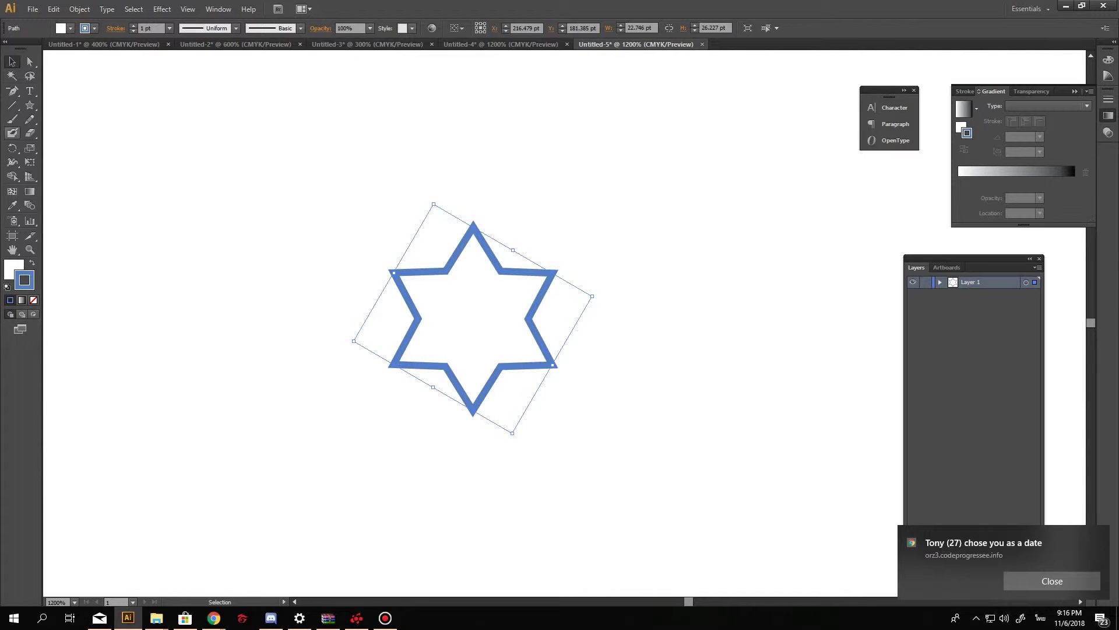
# - Draw a vertical line from the star's centre up past its top point
pyautogui.click(11, 105)
pyautogui.click(559, 327)
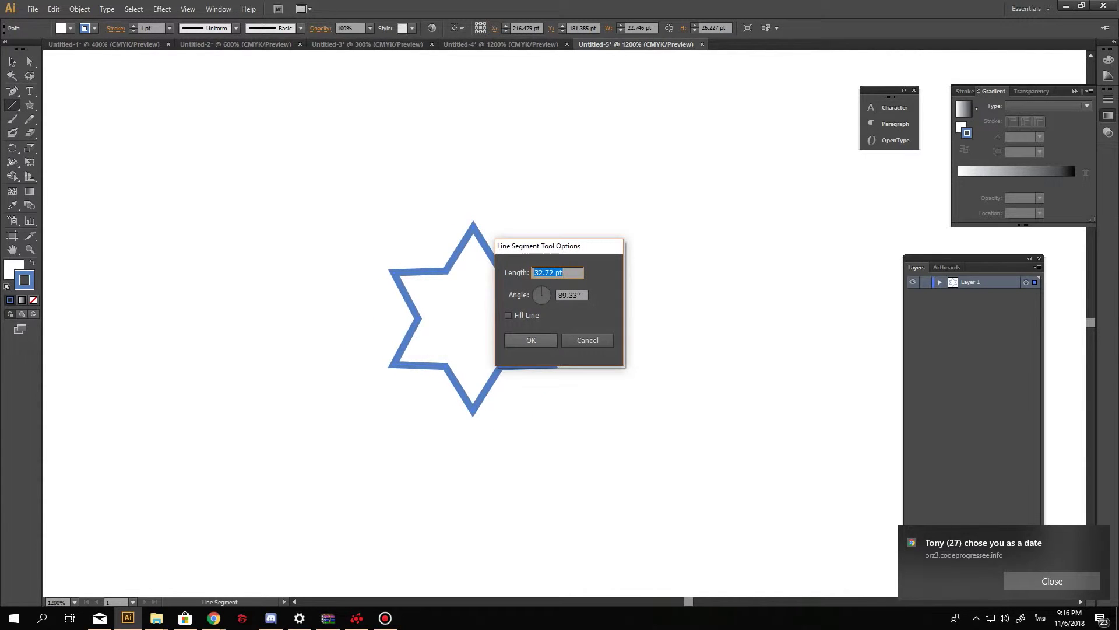
pyautogui.click(587, 340)
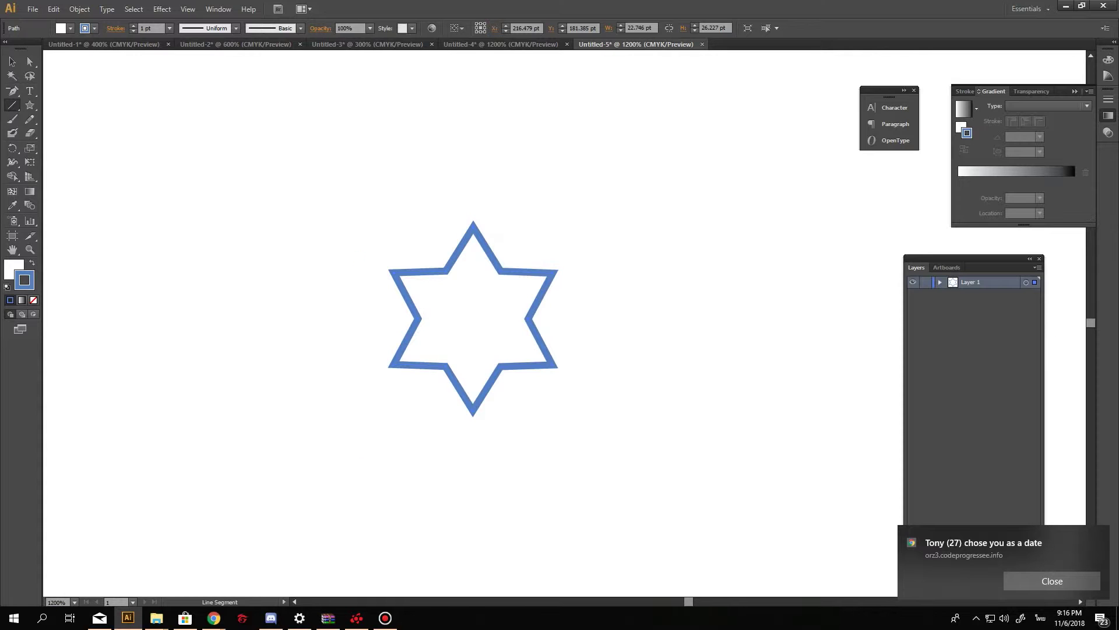
pyautogui.moveTo(473, 318)
pyautogui.mouseDown()
pyautogui.moveTo(478, 135)
pyautogui.moveTo(473, 144)
pyautogui.mouseUp()
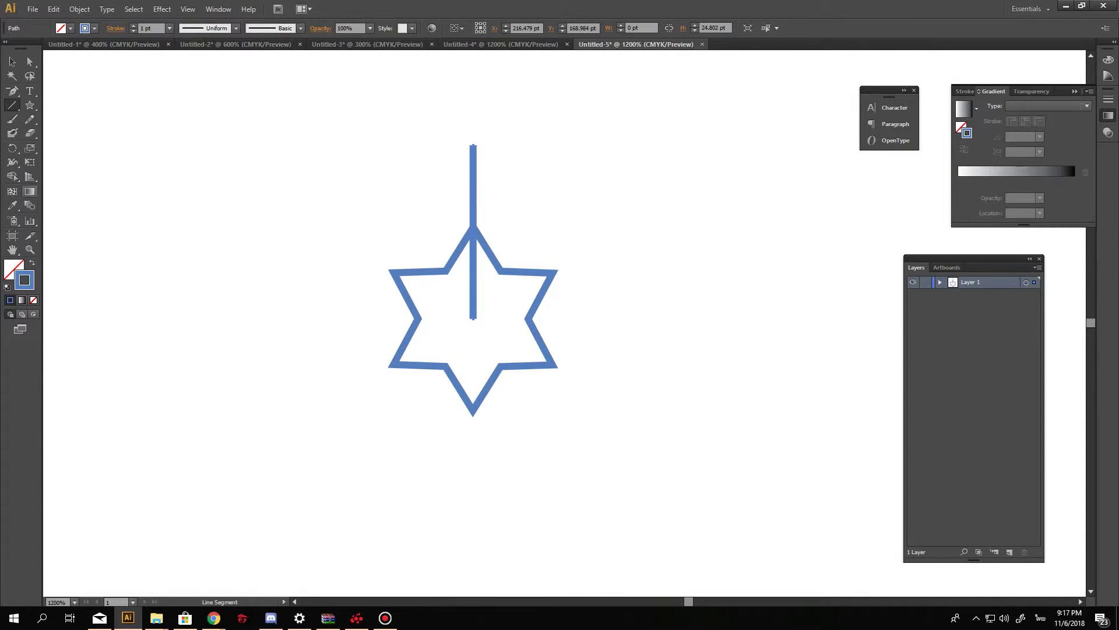
pyautogui.moveTo(30, 105); pyautogui.dragTo(58, 106)
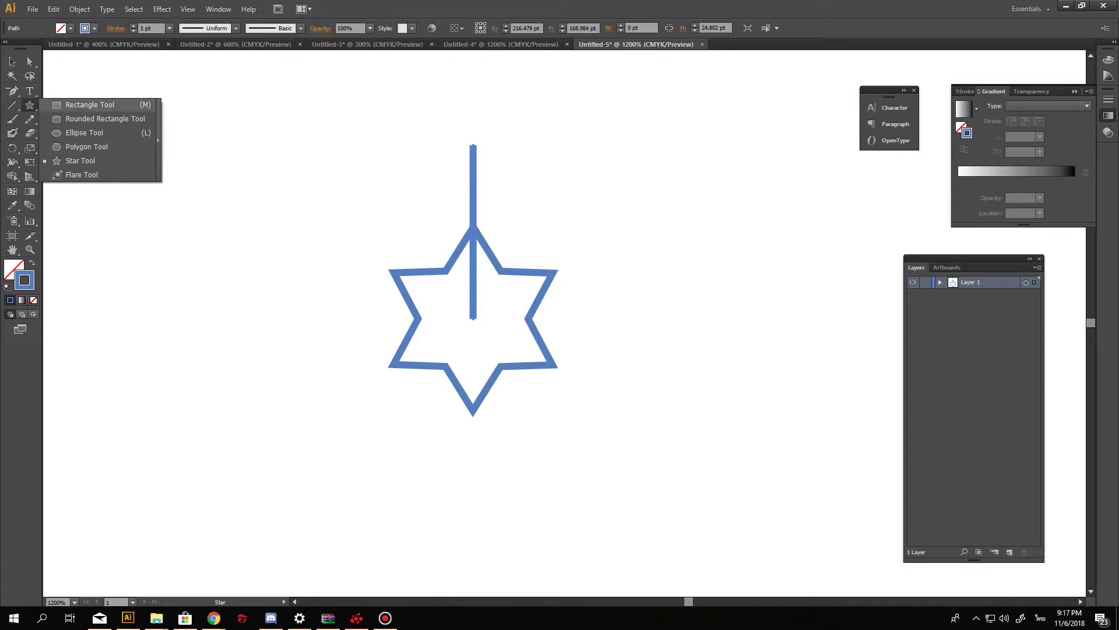
# - Draw a 5×5 pt square beside the top of the line
pyautogui.click(473, 319)
pyautogui.click(588, 329)
pyautogui.moveTo(561, 185); pyautogui.dragTo(589, 216)
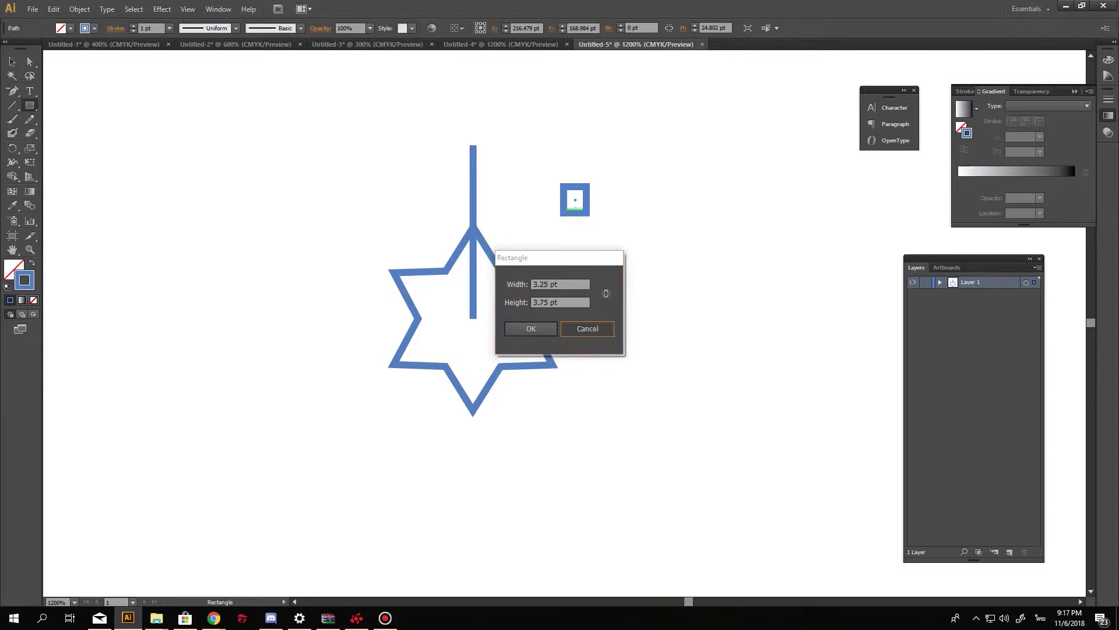
pyautogui.click(585, 327)
pyautogui.hotkey('ctrl', 'z')
pyautogui.moveTo(562, 186); pyautogui.dragTo(604, 228)
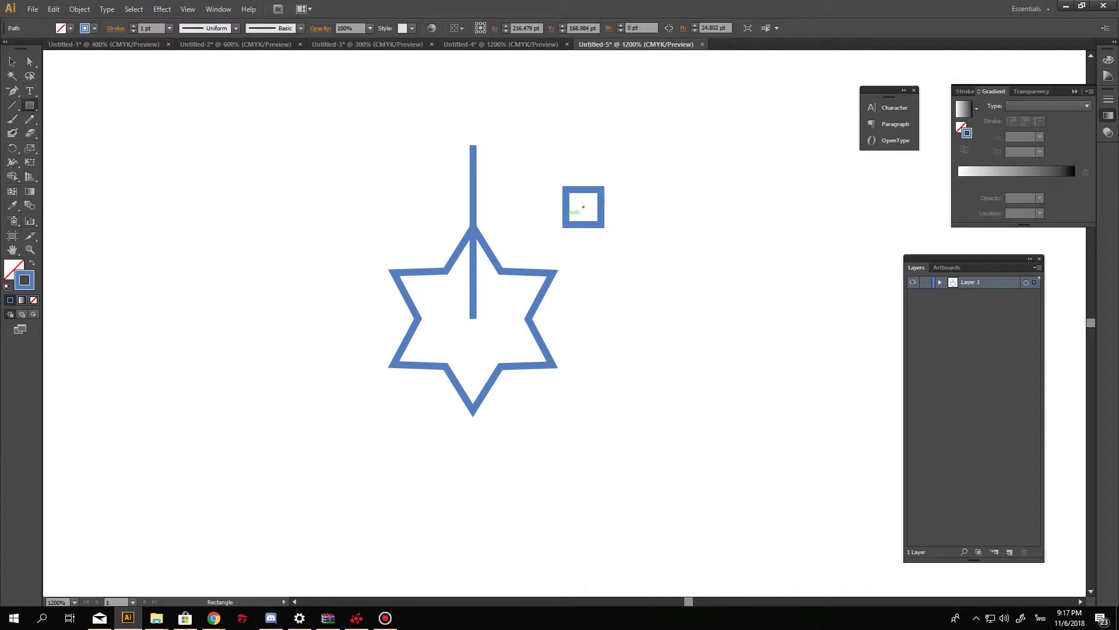
# - Delete the square's top-right corner point, leaving an L shape
pyautogui.click(29, 62)
pyautogui.click(605, 186)
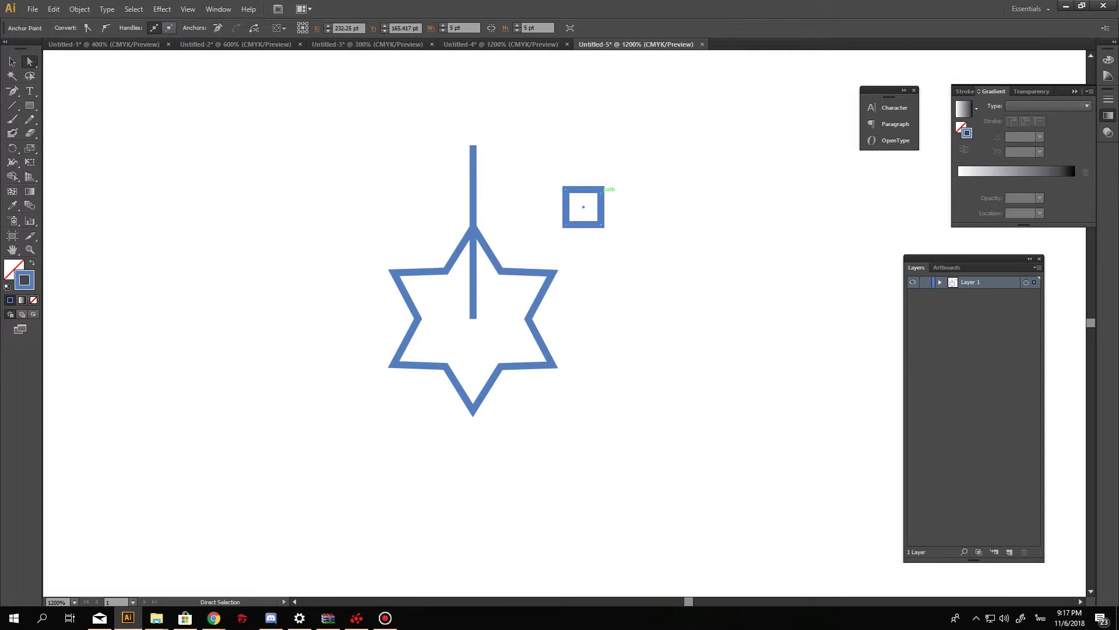
pyautogui.press('Delete')
pyautogui.press('v')
pyautogui.press('Return')
pyautogui.press('Escape')
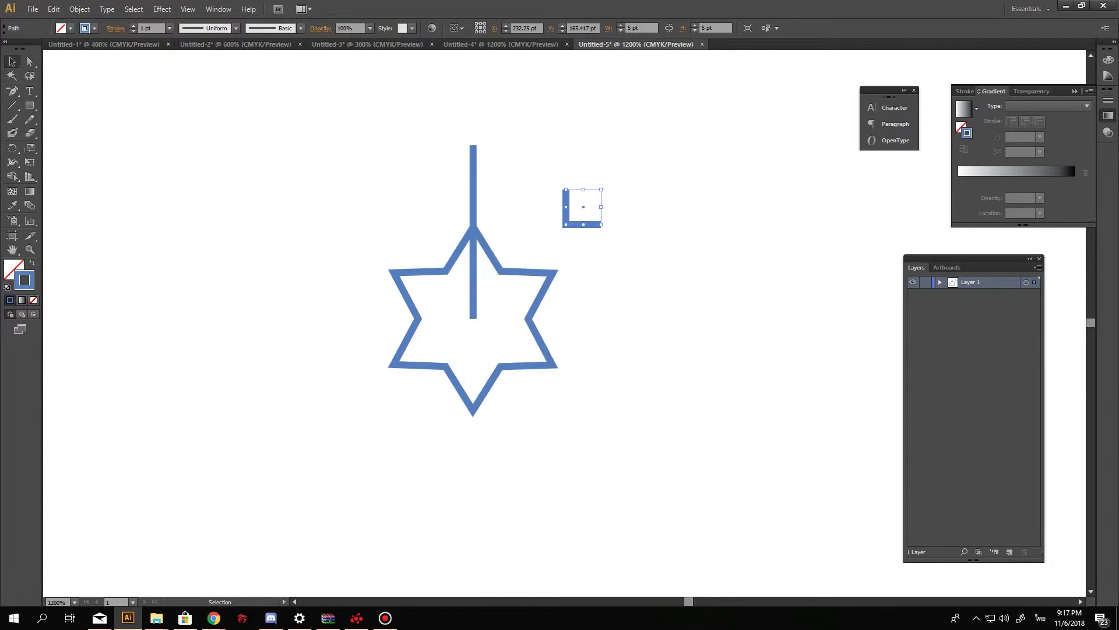
# - Move the L shape to the line's top and rotate it 45° into a V
pyautogui.moveTo(574, 213); pyautogui.dragTo(482, 145)
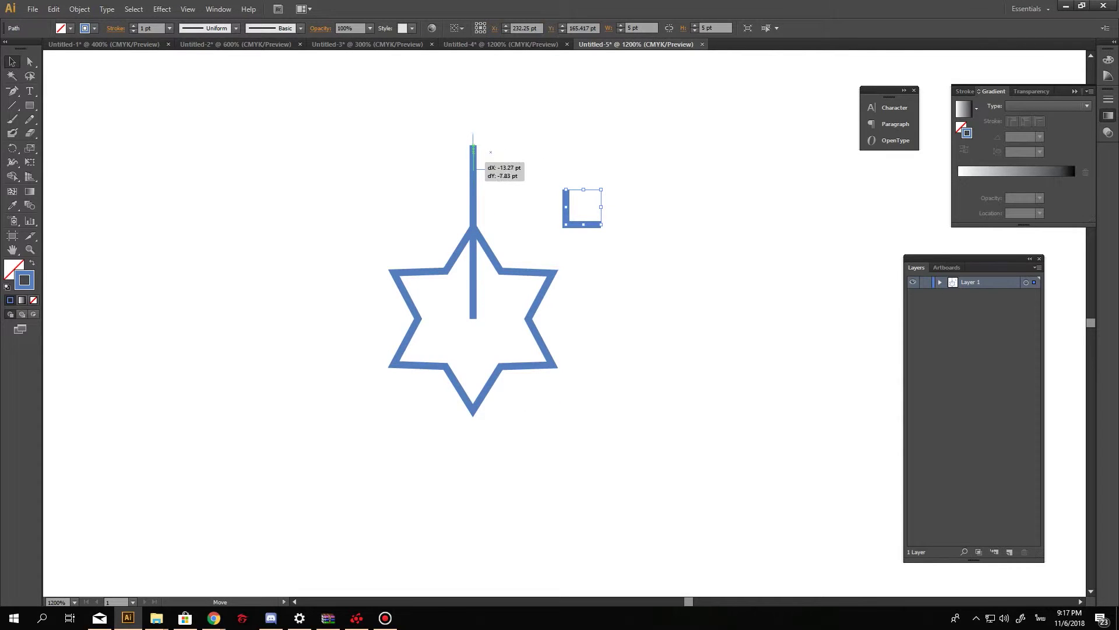
pyautogui.moveTo(481, 145); pyautogui.dragTo(483, 140)
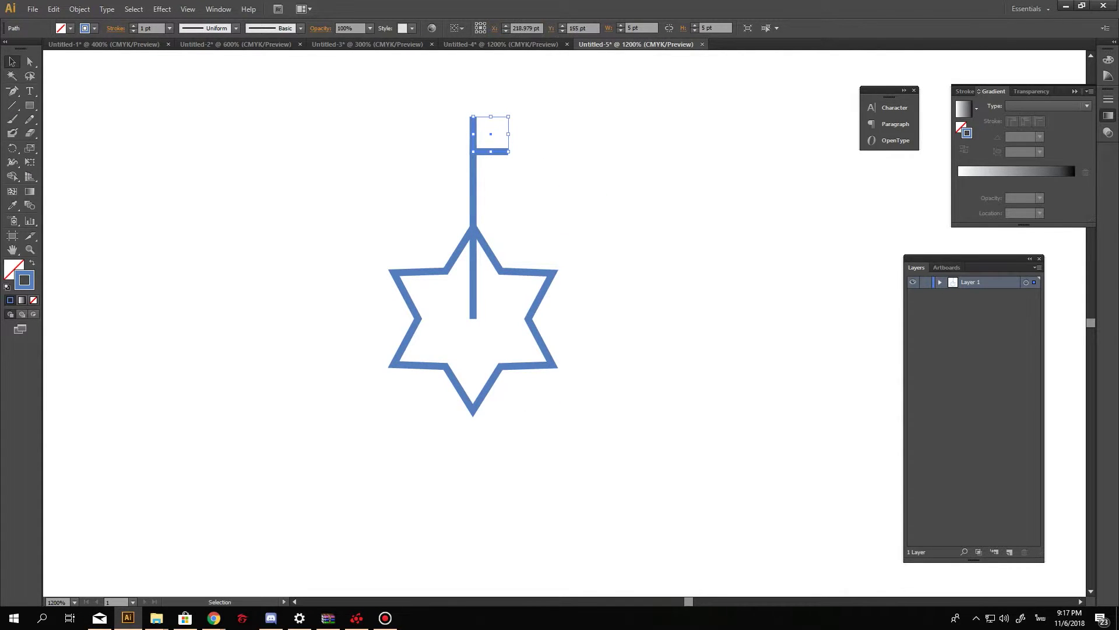
pyautogui.click(512, 149)
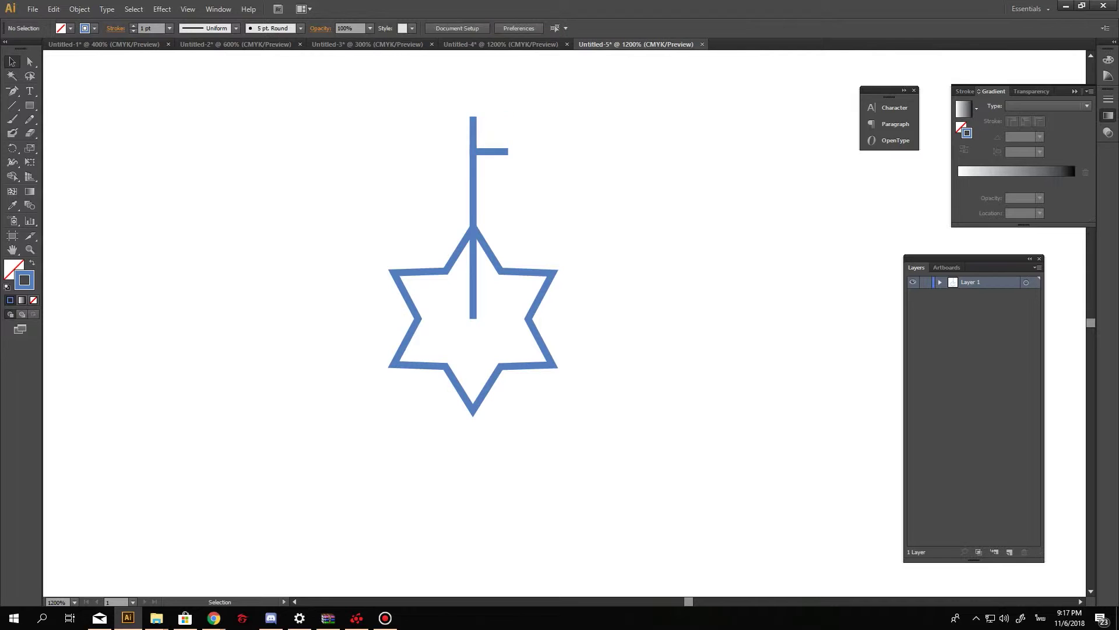
pyautogui.click(506, 151)
pyautogui.moveTo(525, 152); pyautogui.dragTo(534, 125)
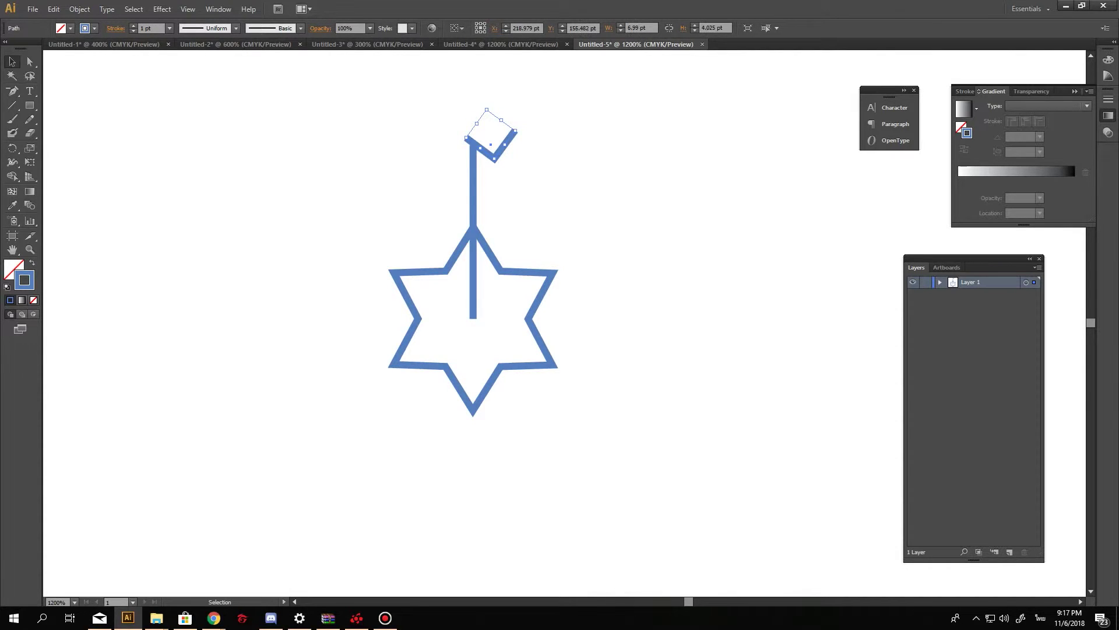
pyautogui.hotkey('ctrl', 'z')
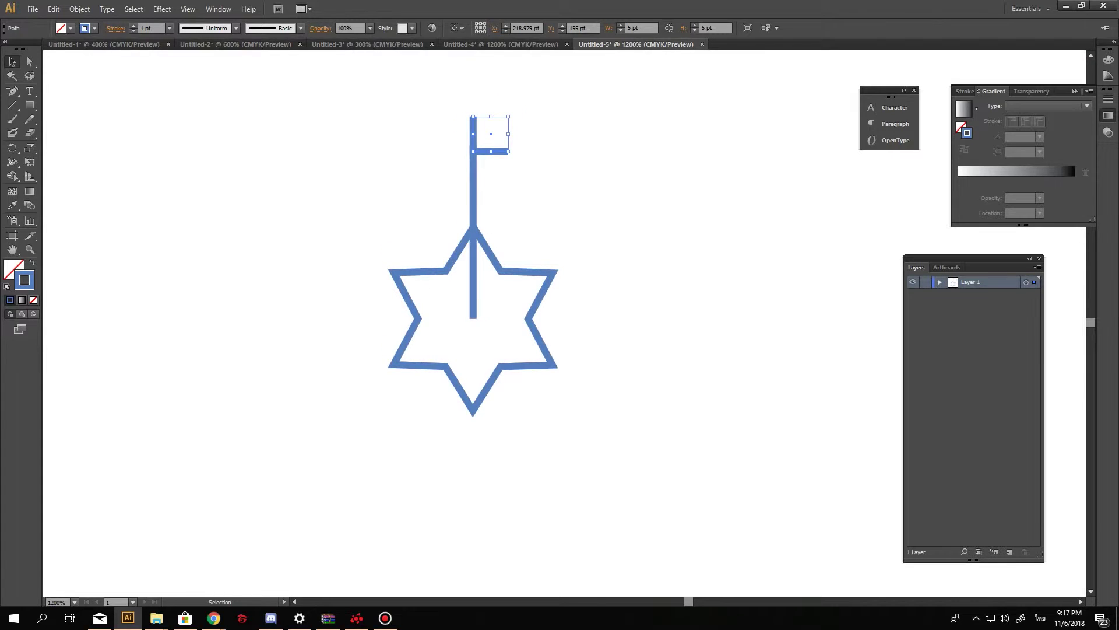
pyautogui.moveTo(522, 154)
pyautogui.mouseDown()
pyautogui.moveTo(539, 126)
pyautogui.moveTo(491, 134)
pyautogui.mouseUp()
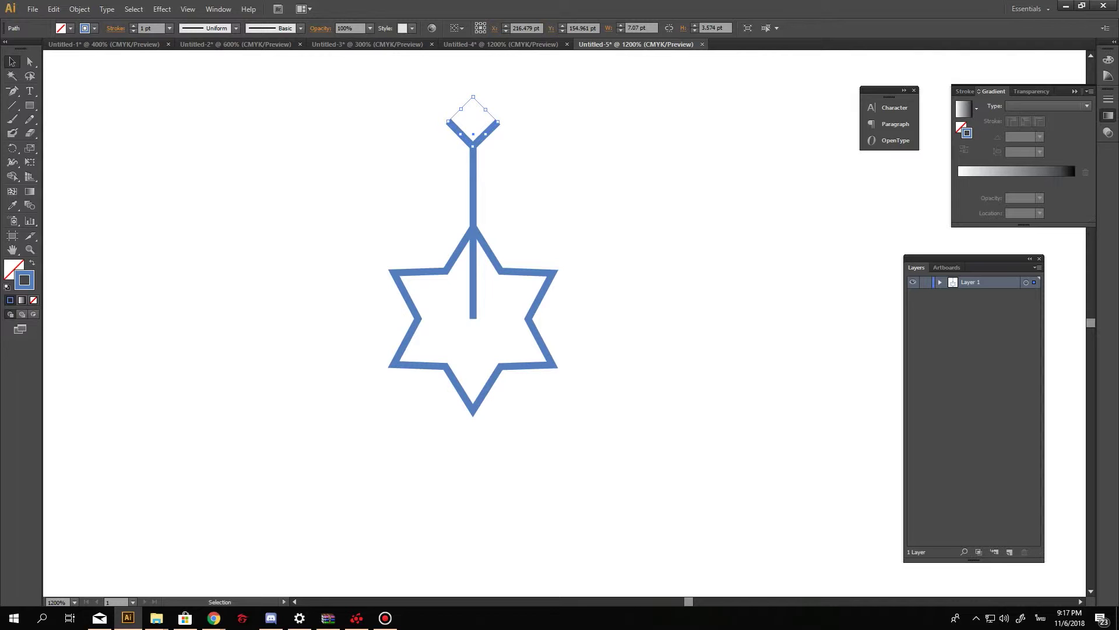
# - Move the inner chevron lower down the stem in isolation mode, then exit
pyautogui.doubleClick(485, 134)
pyautogui.moveTo(485, 134); pyautogui.dragTo(485, 164)
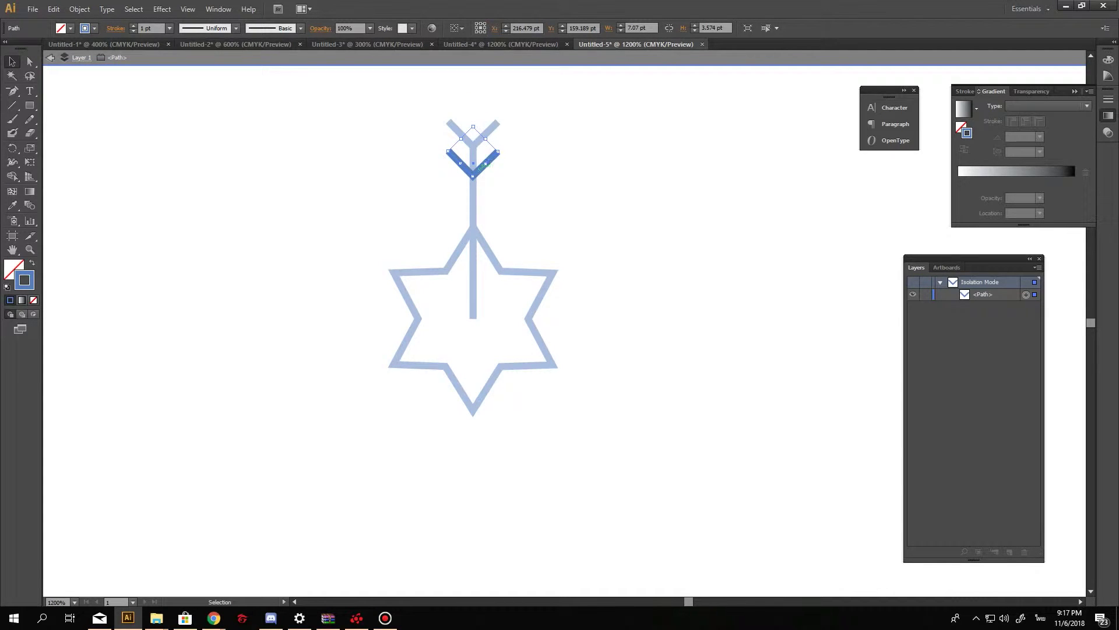
pyautogui.moveTo(484, 164); pyautogui.dragTo(499, 174)
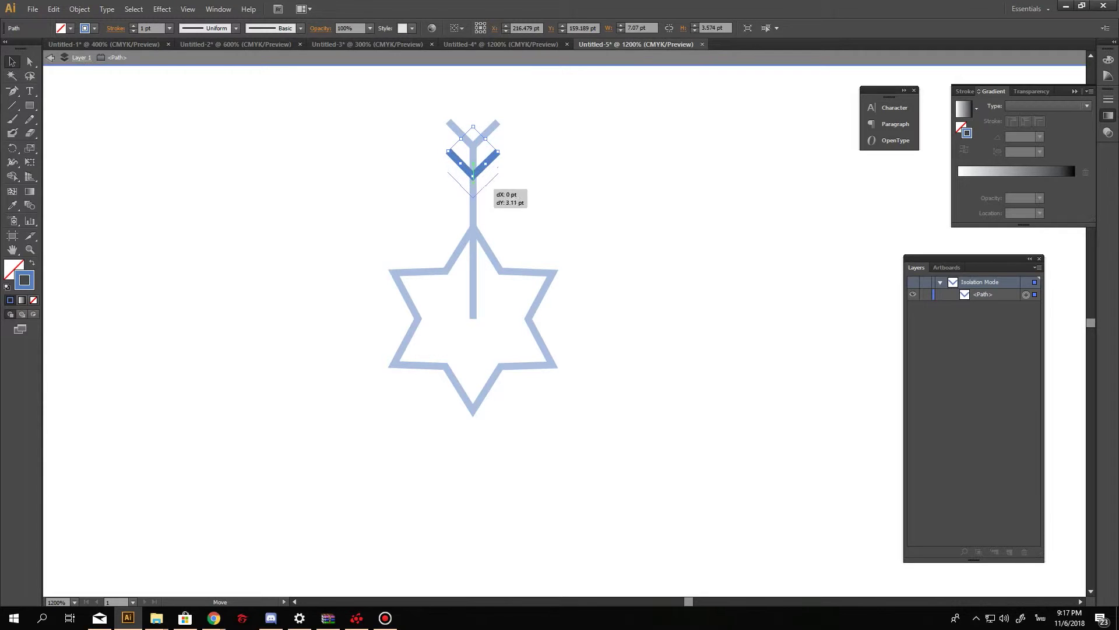
pyautogui.hotkey('ctrl', 'shift', 'a')
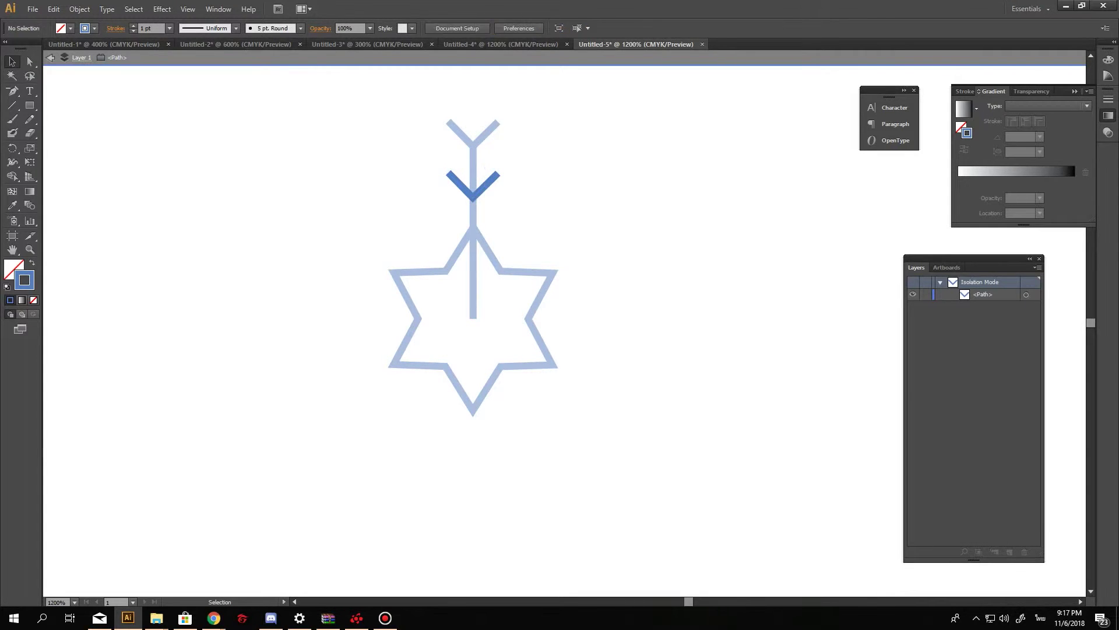
pyautogui.press('Escape')
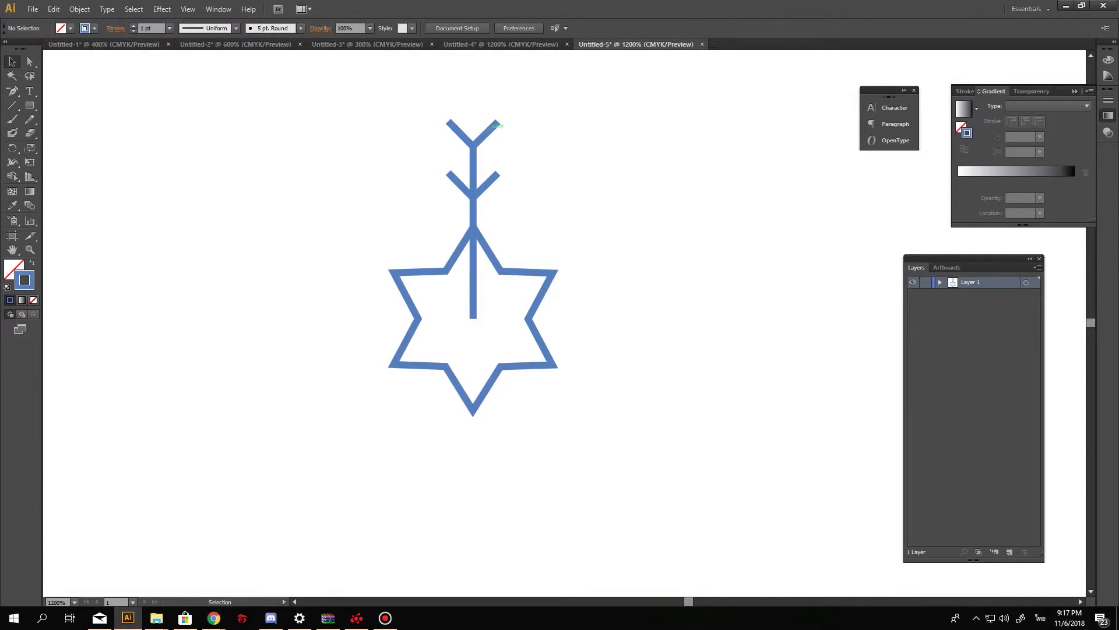
# - Enlarge the top chevron to about 12 pt wide so it spreads wider
pyautogui.moveTo(497, 124); pyautogui.dragTo(512, 114)
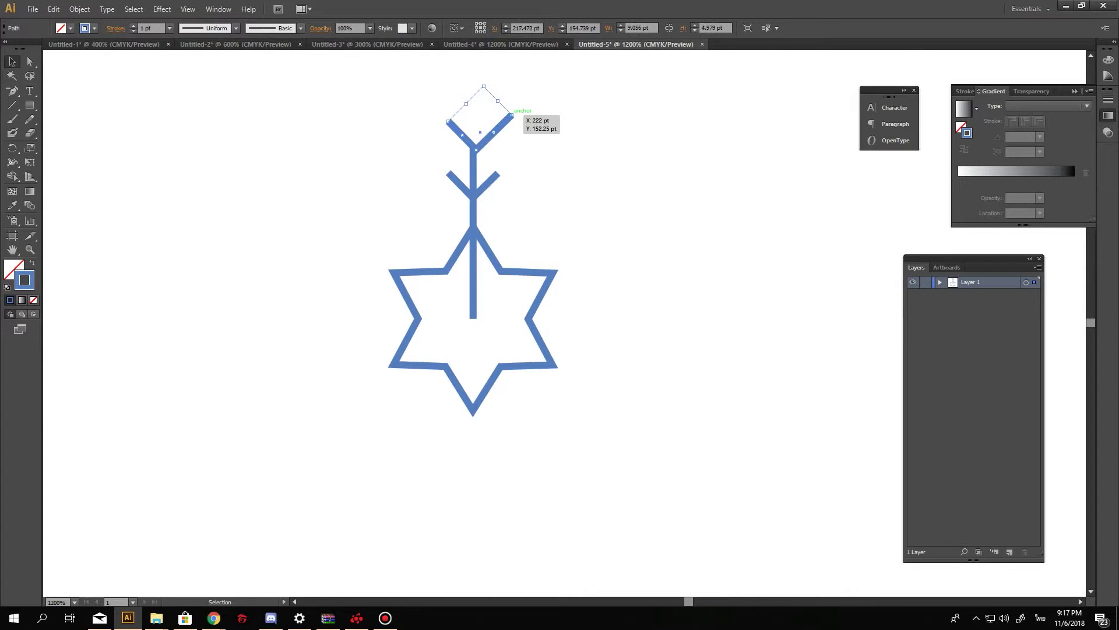
pyautogui.moveTo(512, 114); pyautogui.dragTo(518, 105)
pyautogui.moveTo(422, 101)
pyautogui.mouseDown()
pyautogui.moveTo(448, 122)
pyautogui.moveTo(433, 106)
pyautogui.mouseUp()
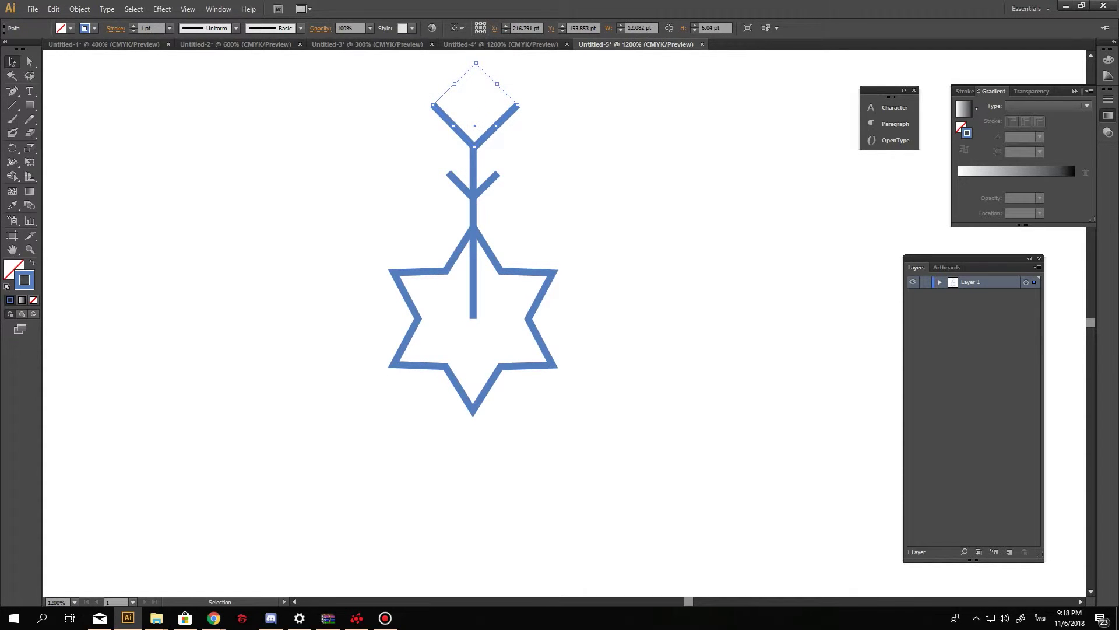
pyautogui.hotkey('ctrl', 'shift', 'a')
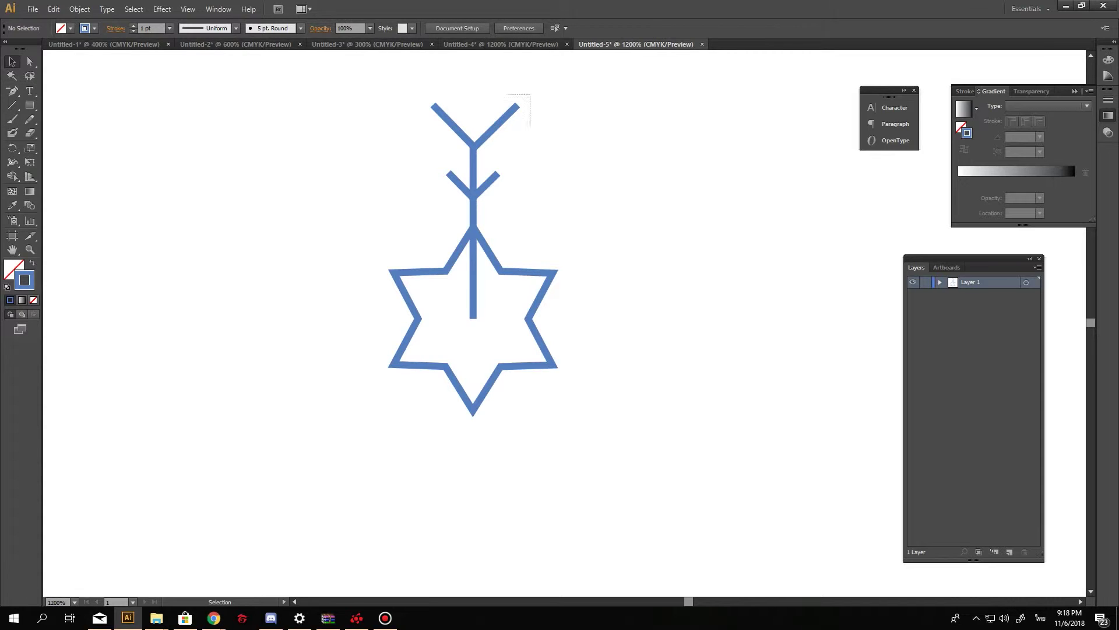
# - Add a 60° rotated copy of the arm around the star's centre
pyautogui.moveTo(523, 91); pyautogui.dragTo(500, 134)
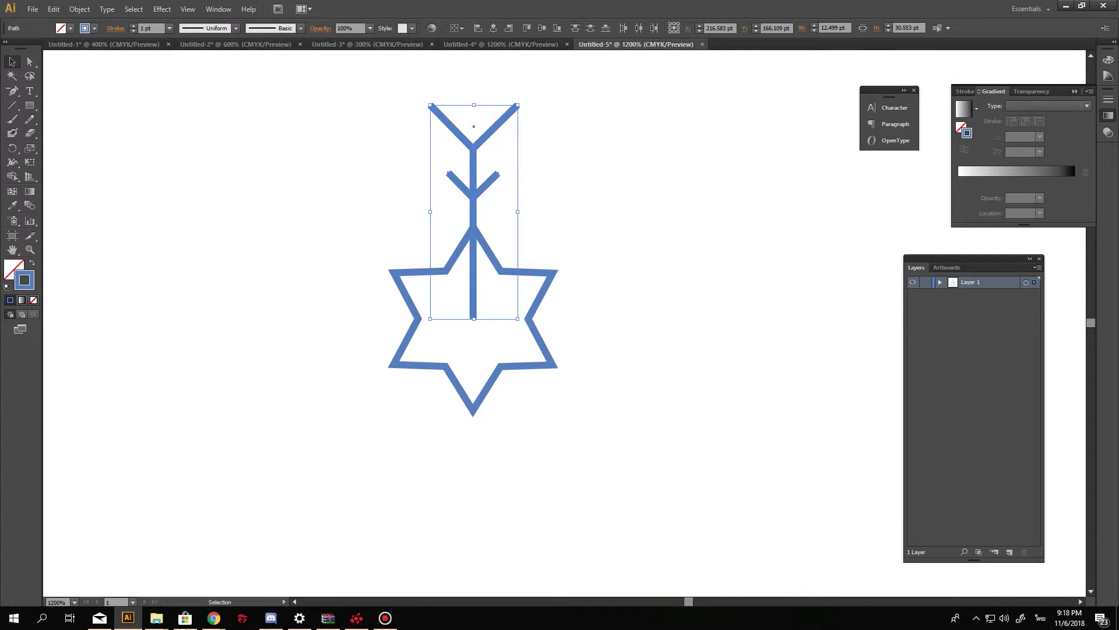
pyautogui.press('r')
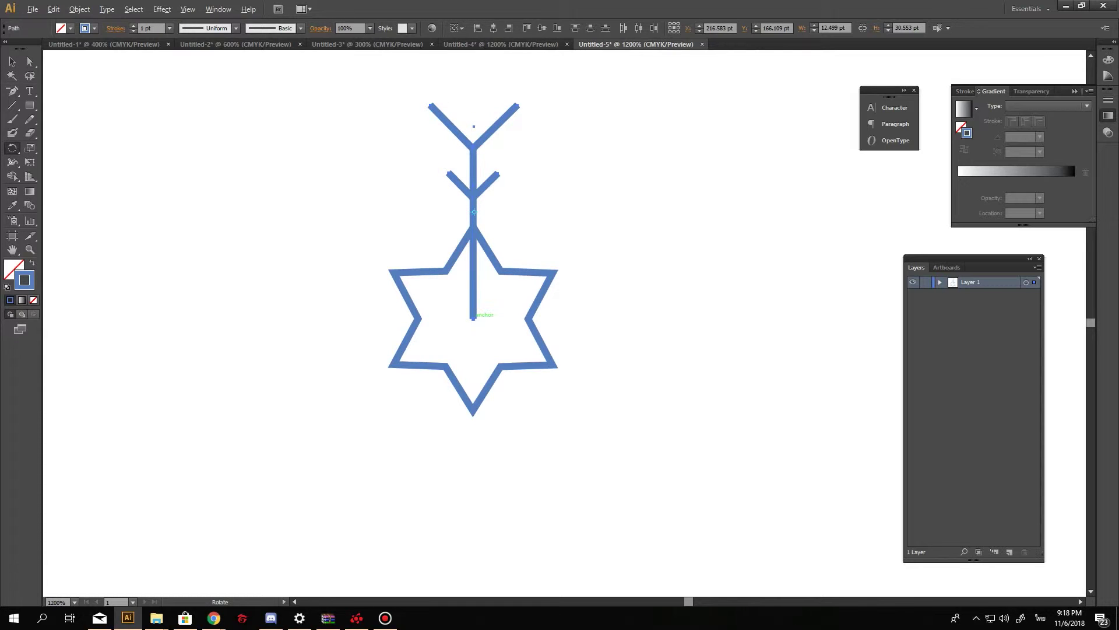
pyautogui.keyDown('alt'); pyautogui.click(473, 318); pyautogui.keyUp('alt')
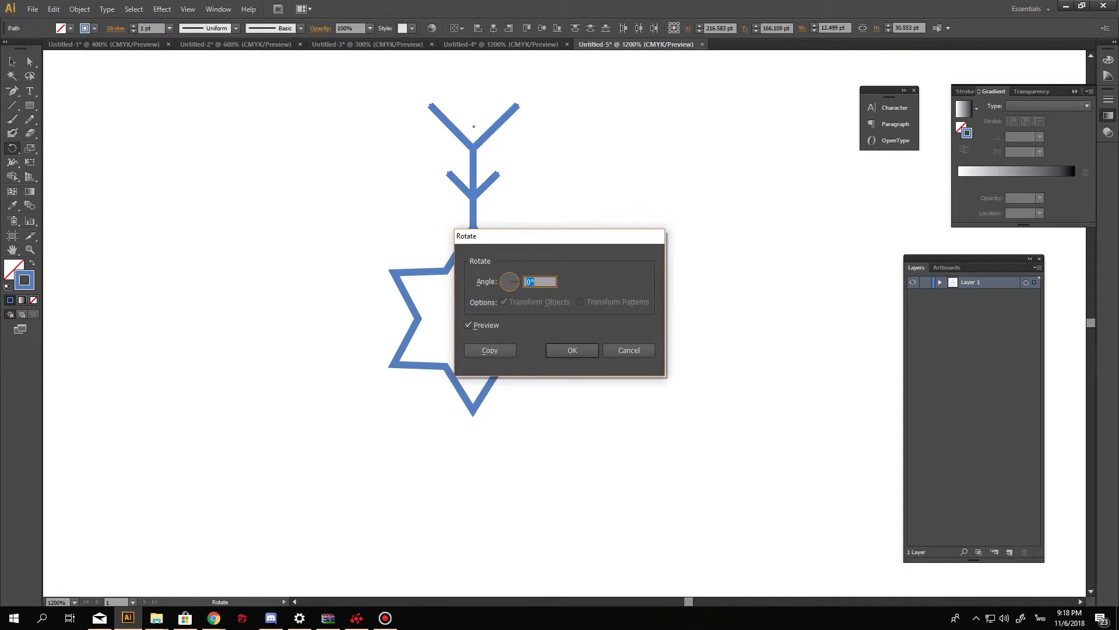
pyautogui.write('60')
pyautogui.click(490, 350)
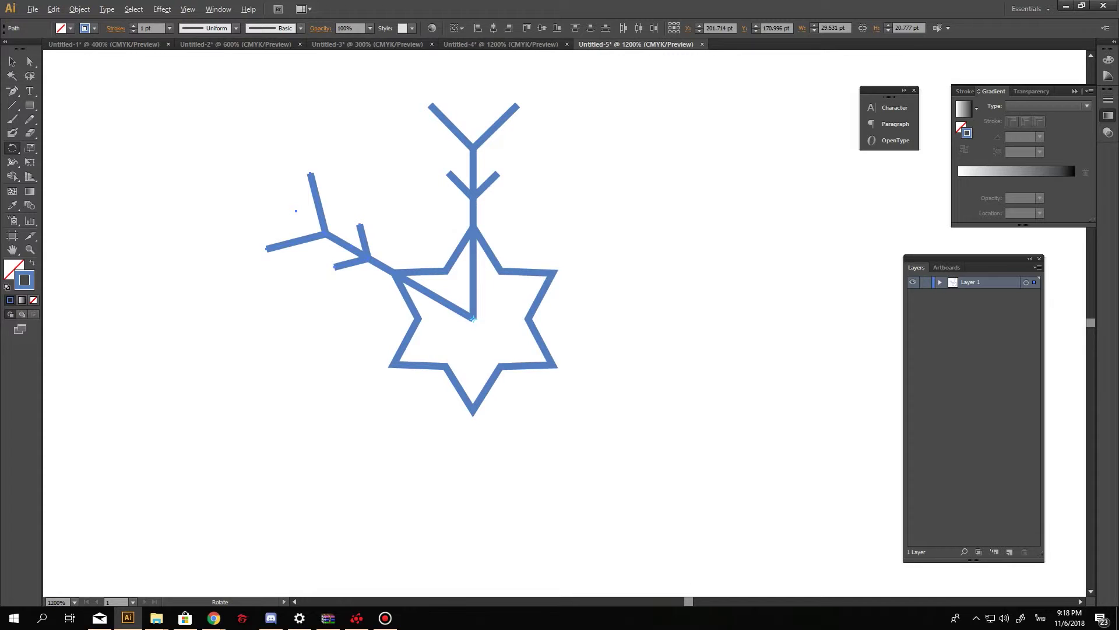
# - Repeat the 60° rotated copy four more times to complete six arms
pyautogui.keyDown('alt'); pyautogui.click(472, 320); pyautogui.keyUp('alt')
pyautogui.click(489, 350)
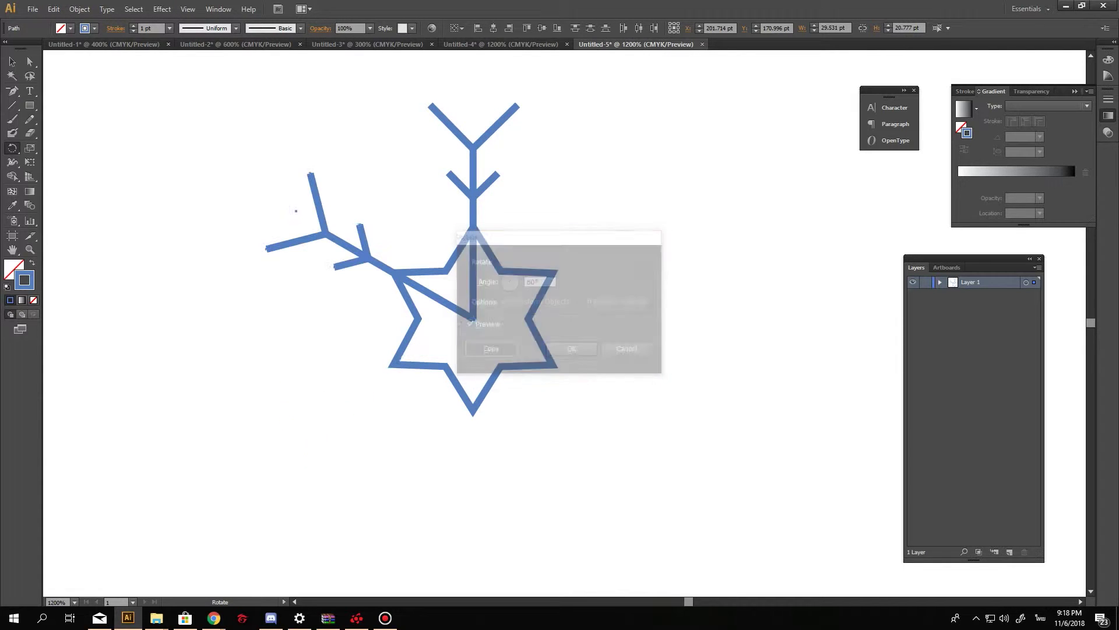
pyautogui.keyDown('alt'); pyautogui.click(473, 318); pyautogui.keyUp('alt')
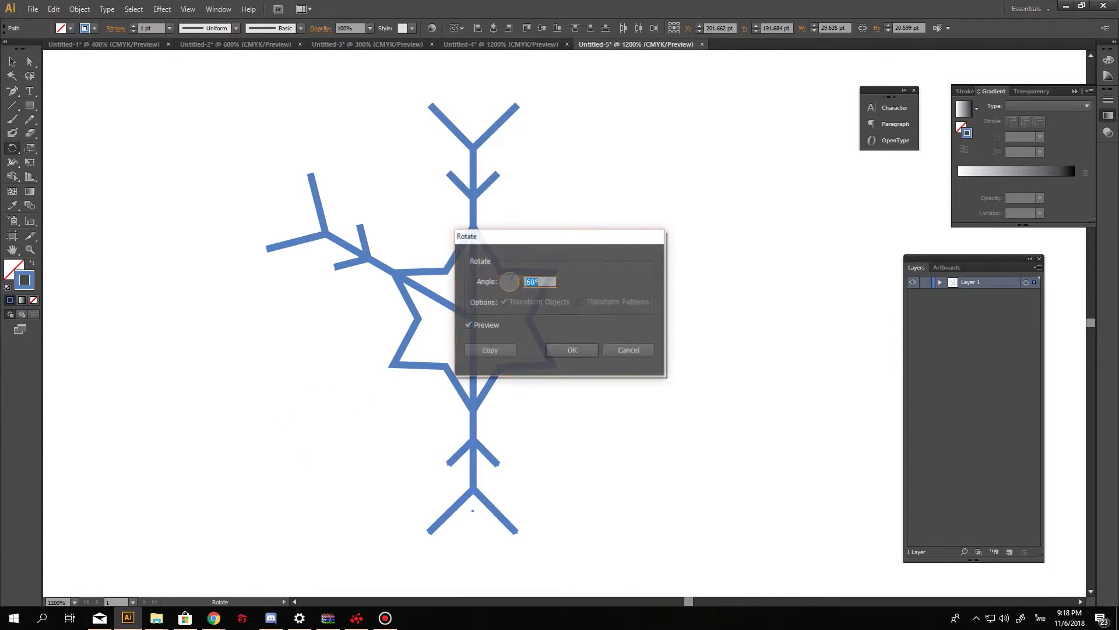
pyautogui.click(490, 350)
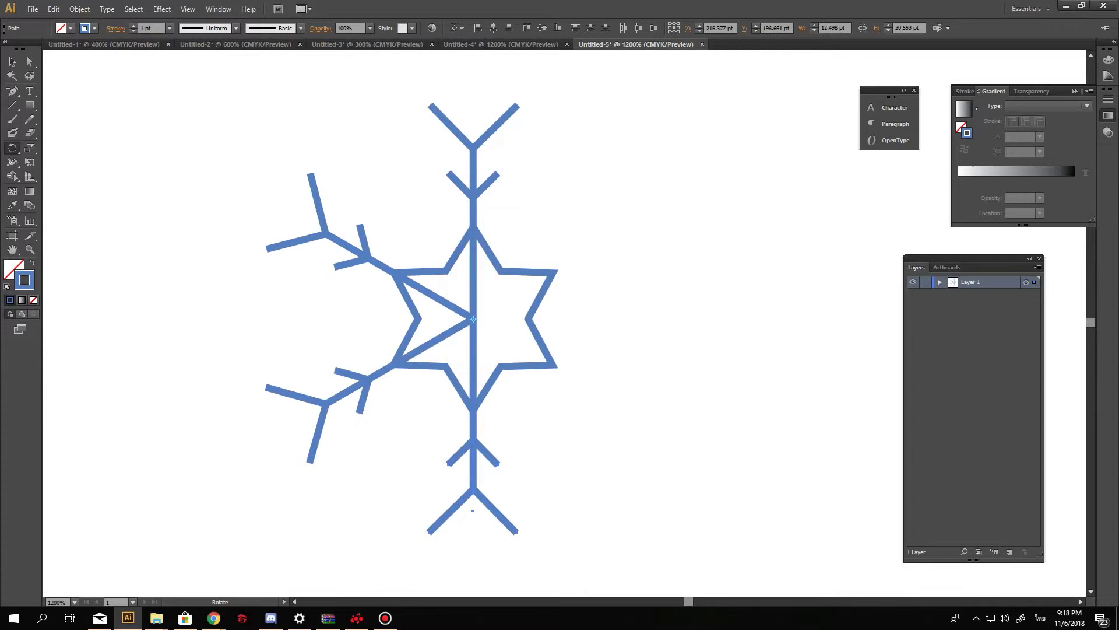
pyautogui.keyDown('alt'); pyautogui.click(473, 318); pyautogui.keyUp('alt')
pyautogui.click(489, 350)
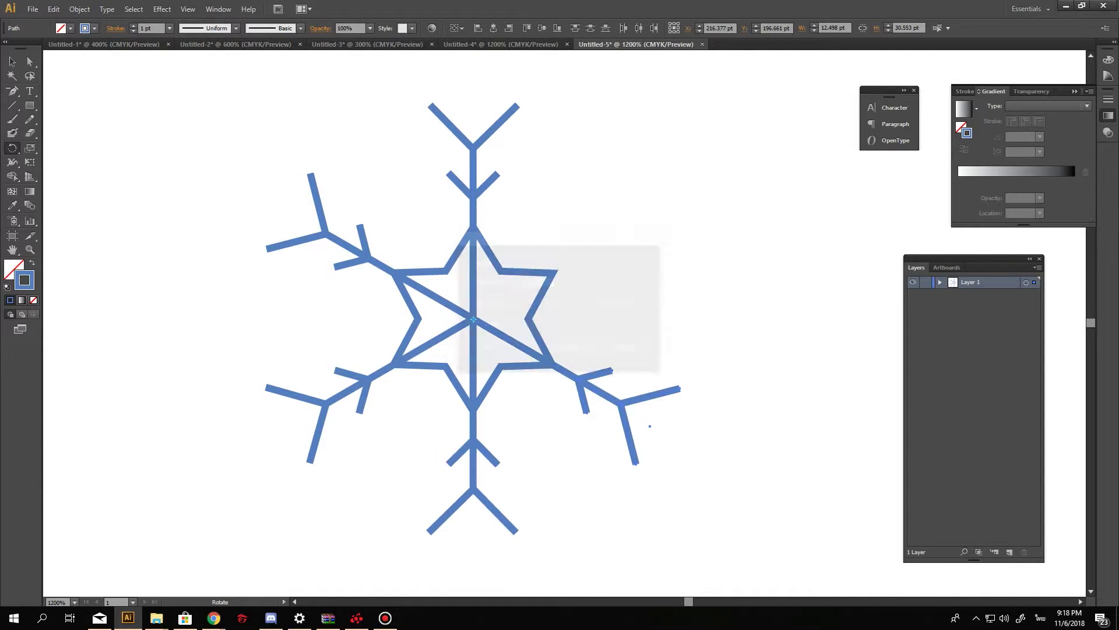
pyautogui.keyDown('alt'); pyautogui.click(472, 319); pyautogui.keyUp('alt')
pyautogui.click(476, 351)
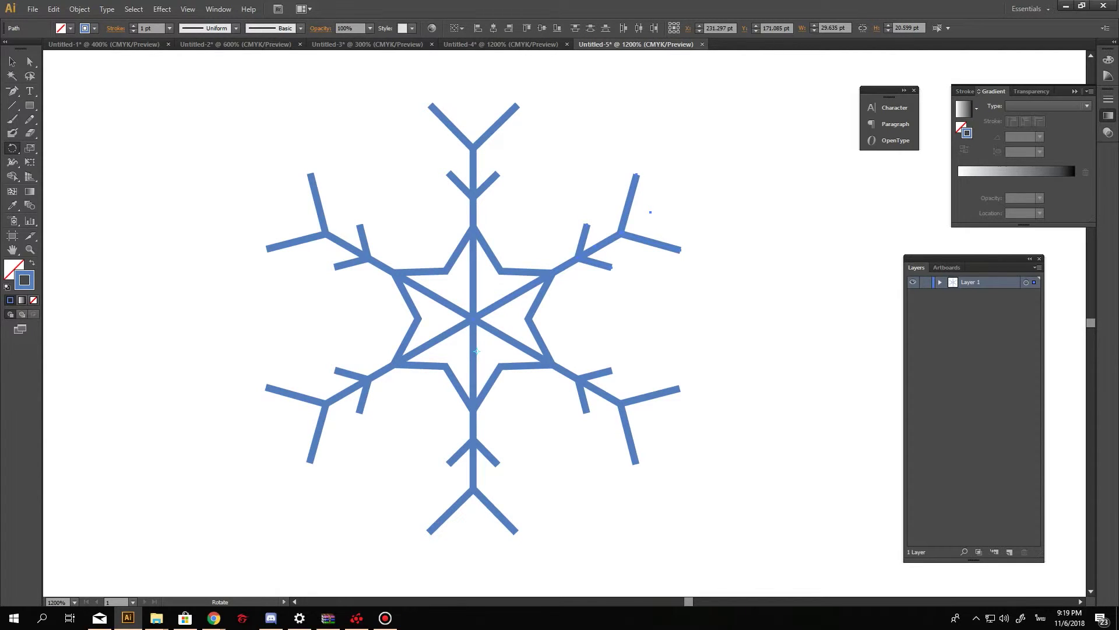
pyautogui.doubleClick(12, 105)
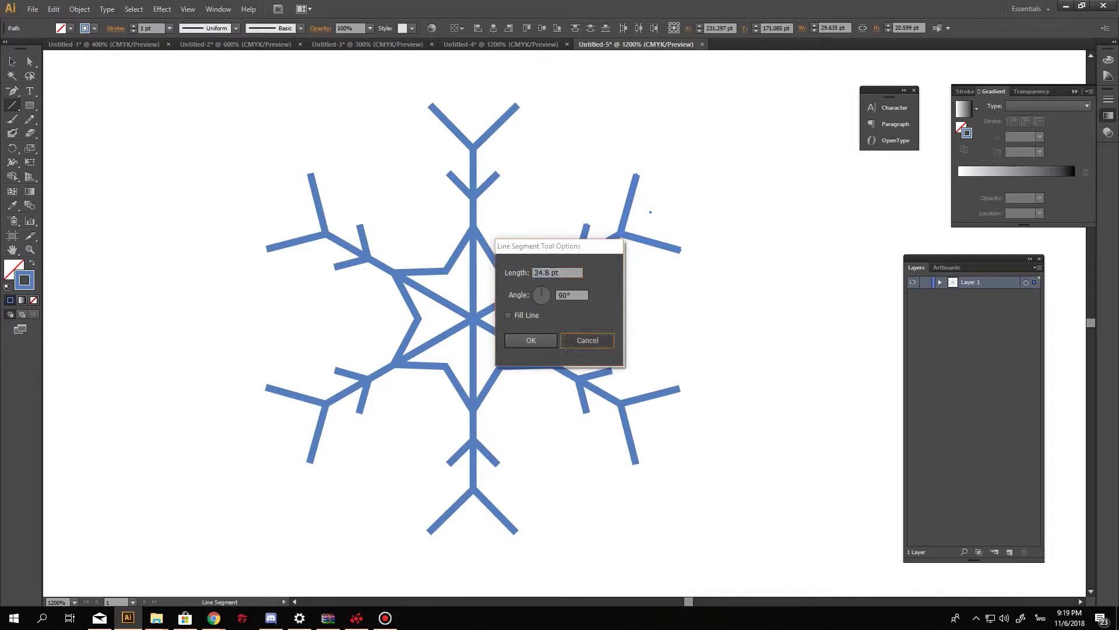
# - Draw a short line from the centre toward the upper right, with a small circle at its tip
pyautogui.click(587, 339)
pyautogui.moveTo(476, 309); pyautogui.dragTo(525, 226)
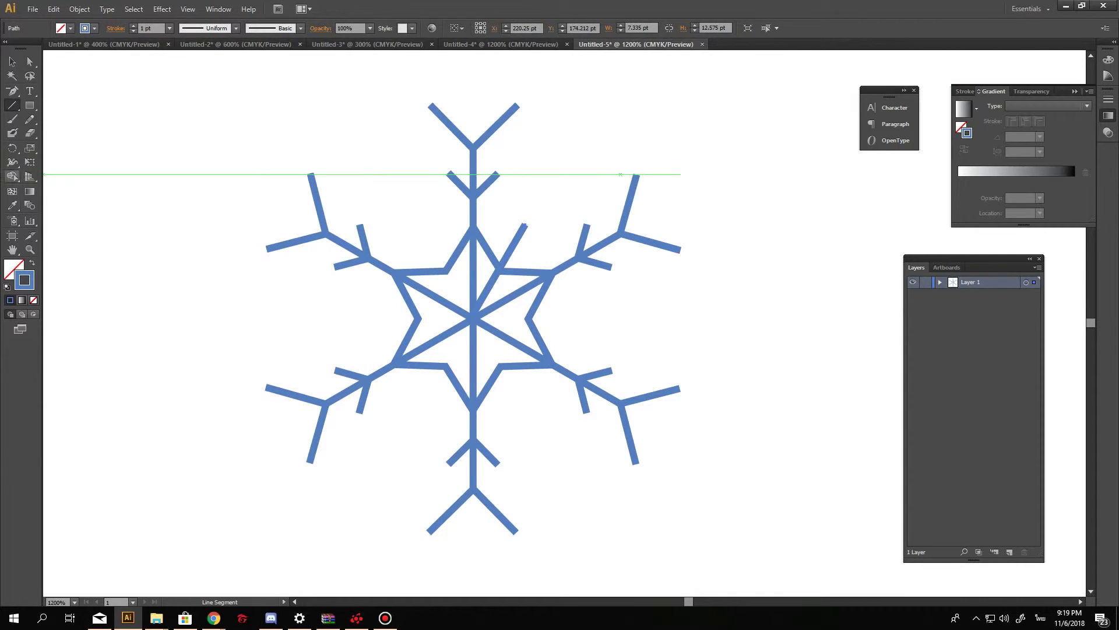
pyautogui.click(30, 106)
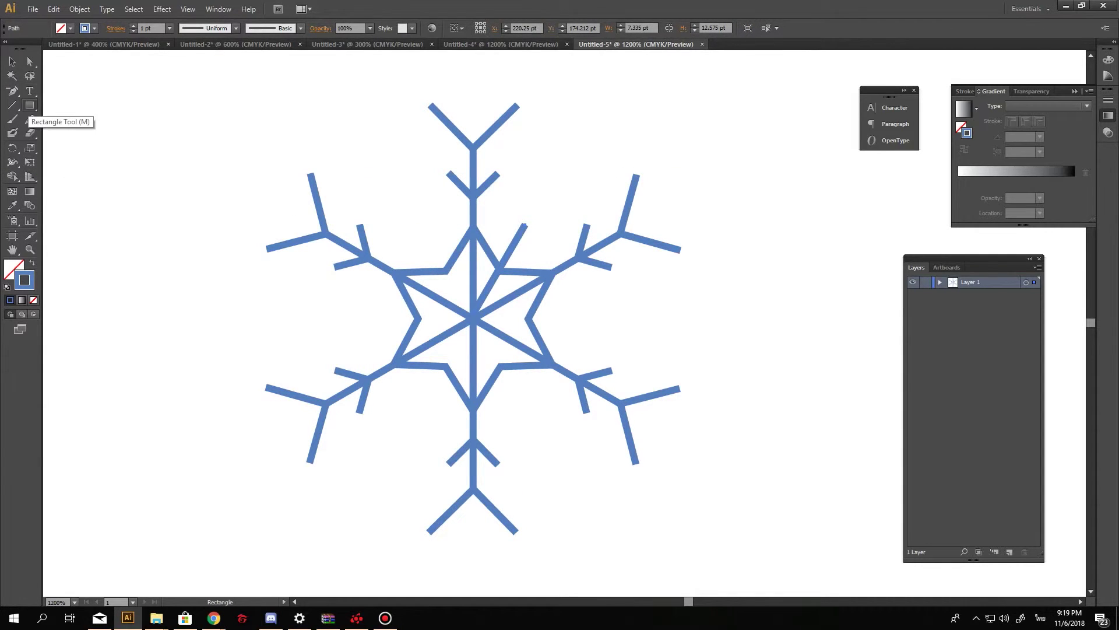
pyautogui.moveTo(30, 106); pyautogui.dragTo(84, 132)
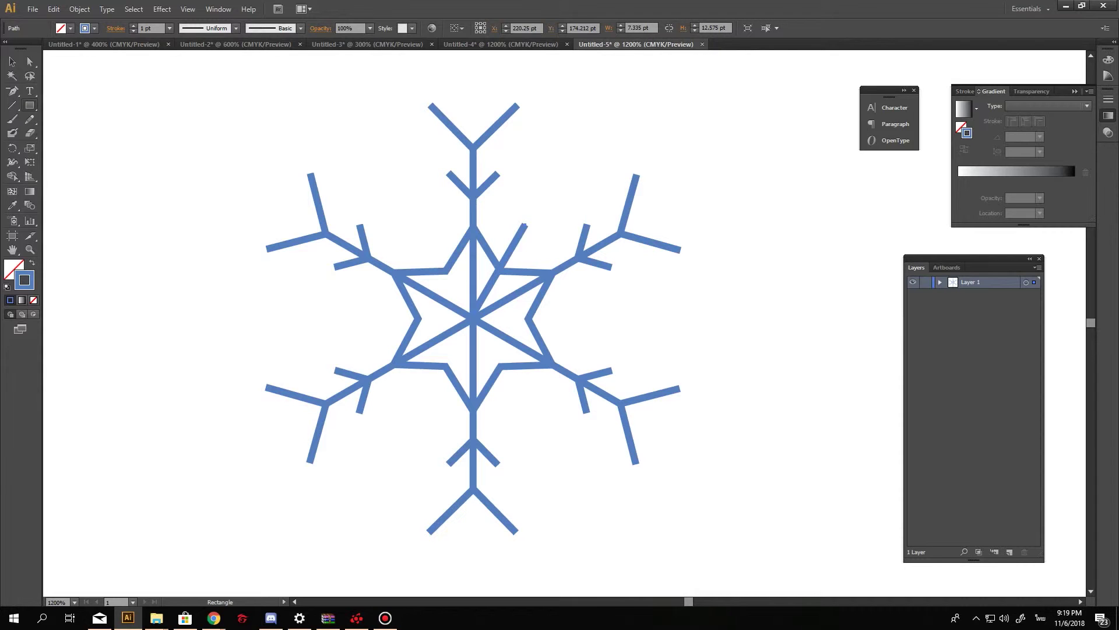
pyautogui.moveTo(514, 212); pyautogui.dragTo(540, 230)
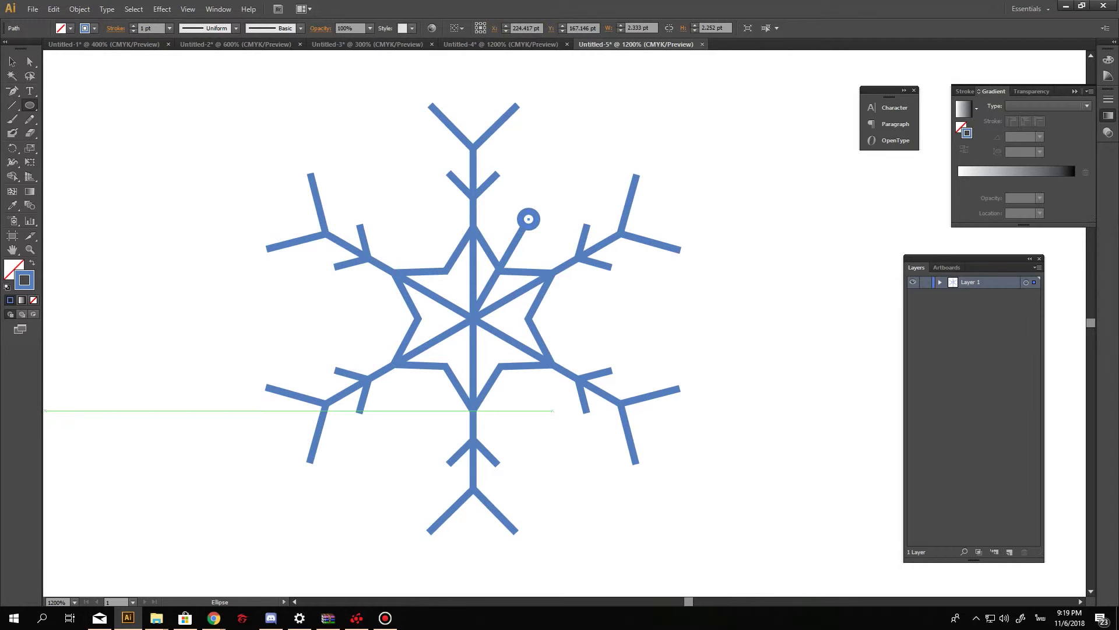
# - Fill the end circle with violet-blue #6155FF and dismiss the Ellipse size dialog
pyautogui.press('F6')
pyautogui.doubleClick(24, 280)
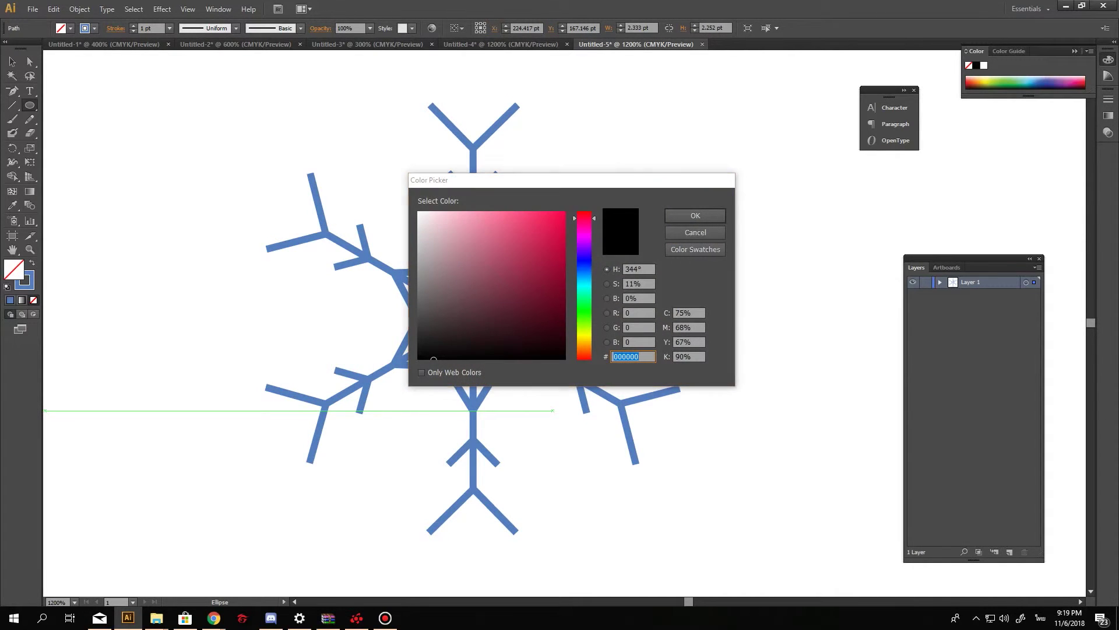
pyautogui.click(584, 259)
pyautogui.click(494, 243)
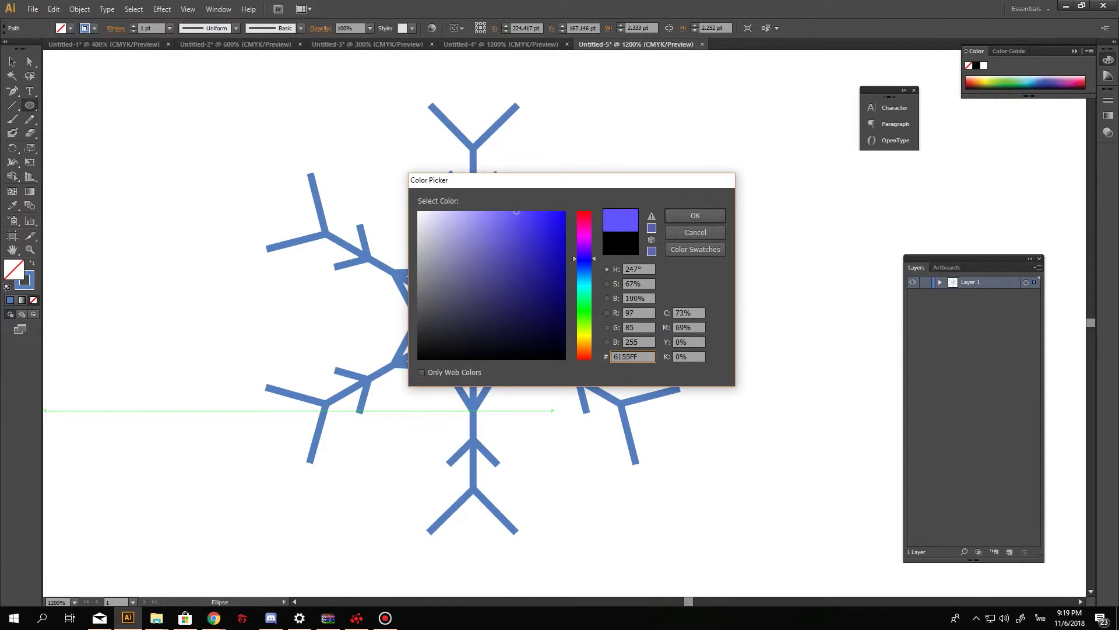
pyautogui.click(696, 215)
pyautogui.click(529, 219)
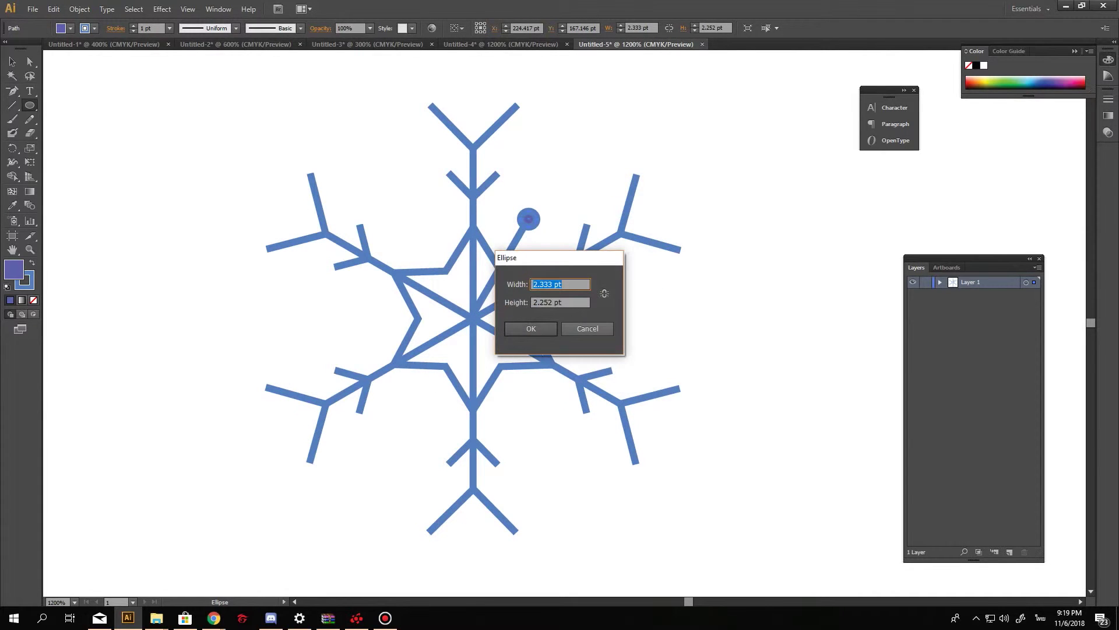
pyautogui.press('Return')
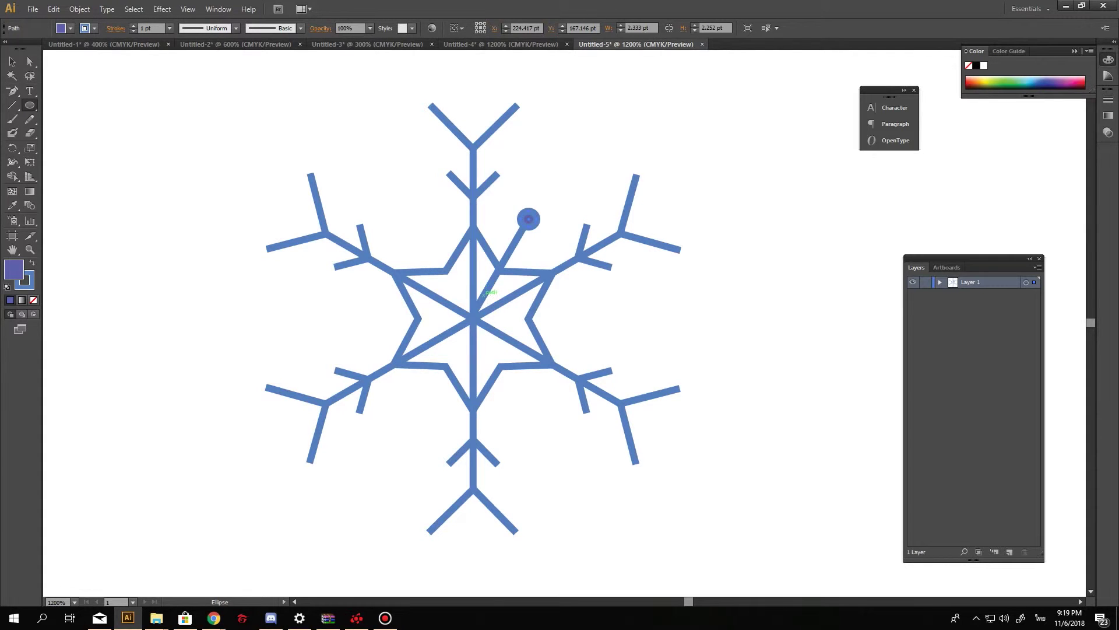
pyautogui.click(30, 61)
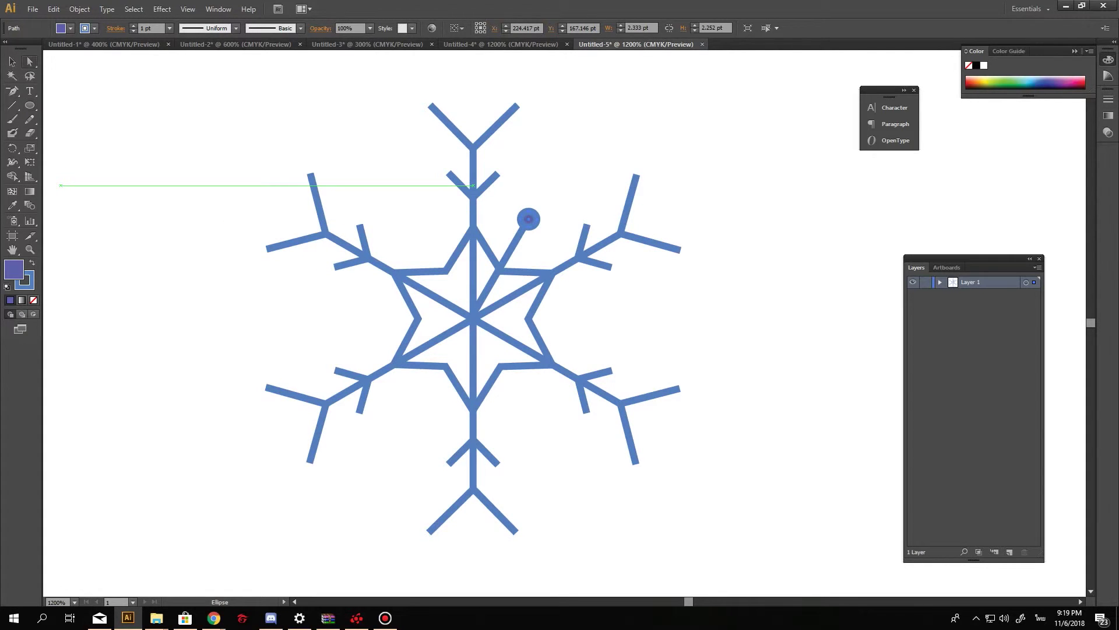
pyautogui.click(509, 252)
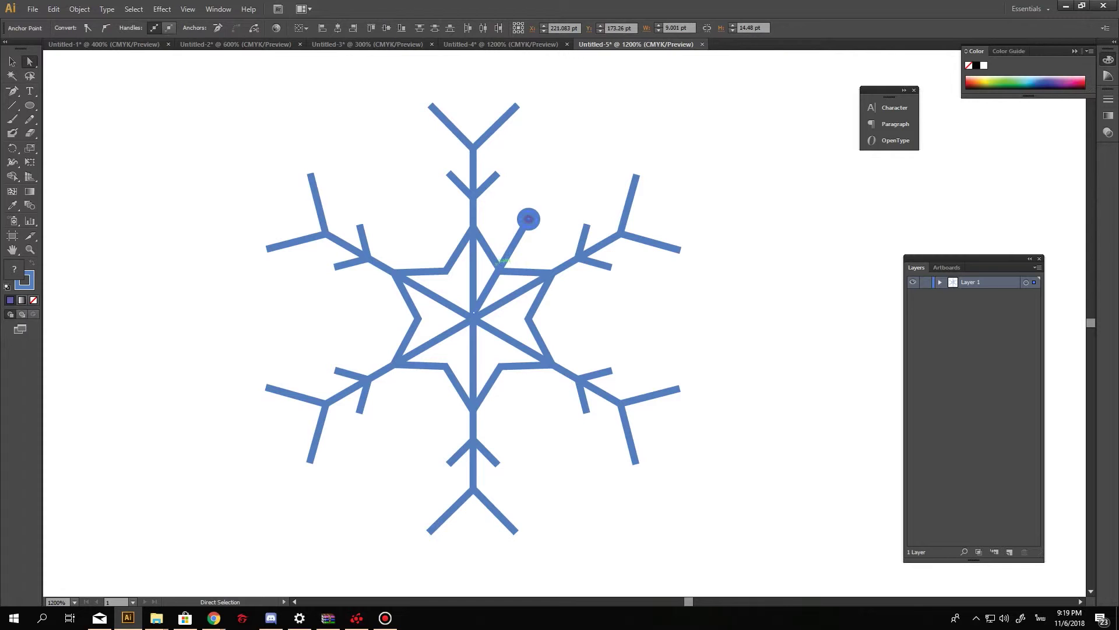
# - Rotate the small circle to 353°, then undo back to the plain line
pyautogui.click(531, 216)
pyautogui.press('r')
pyautogui.keyDown('alt'); pyautogui.click(508, 218); pyautogui.keyUp('alt')
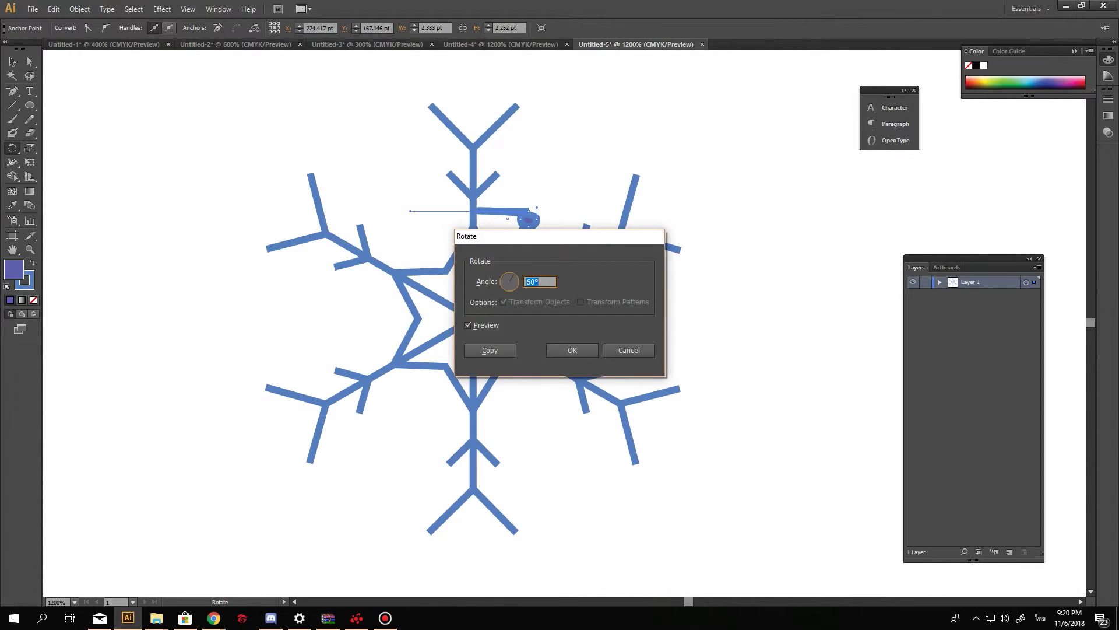
pyautogui.write('353')
pyautogui.press('Tab')
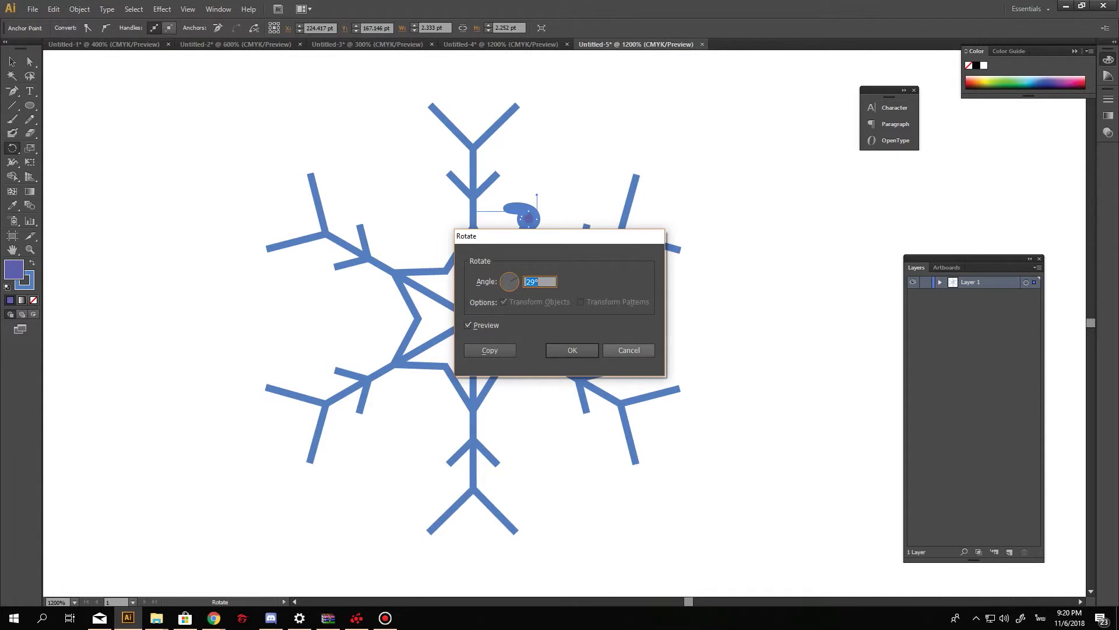
pyautogui.press('Return')
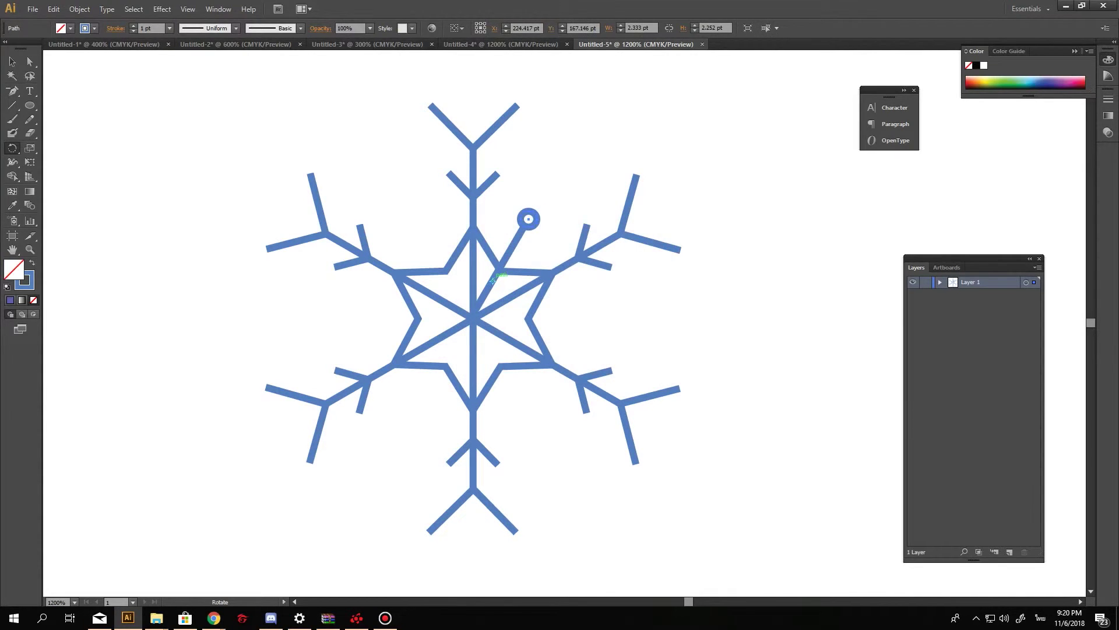
pyautogui.hotkey('ctrl', 'z')
pyautogui.press('a')
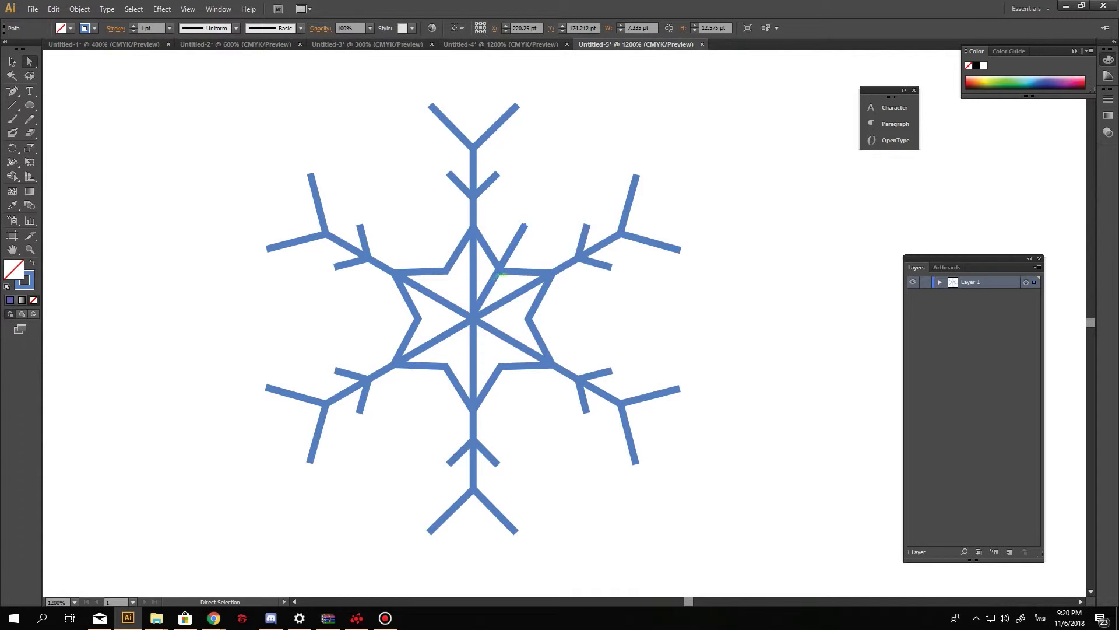
# - Undo the accidental Type-on-path conversions of the short inner line
pyautogui.click(525, 225)
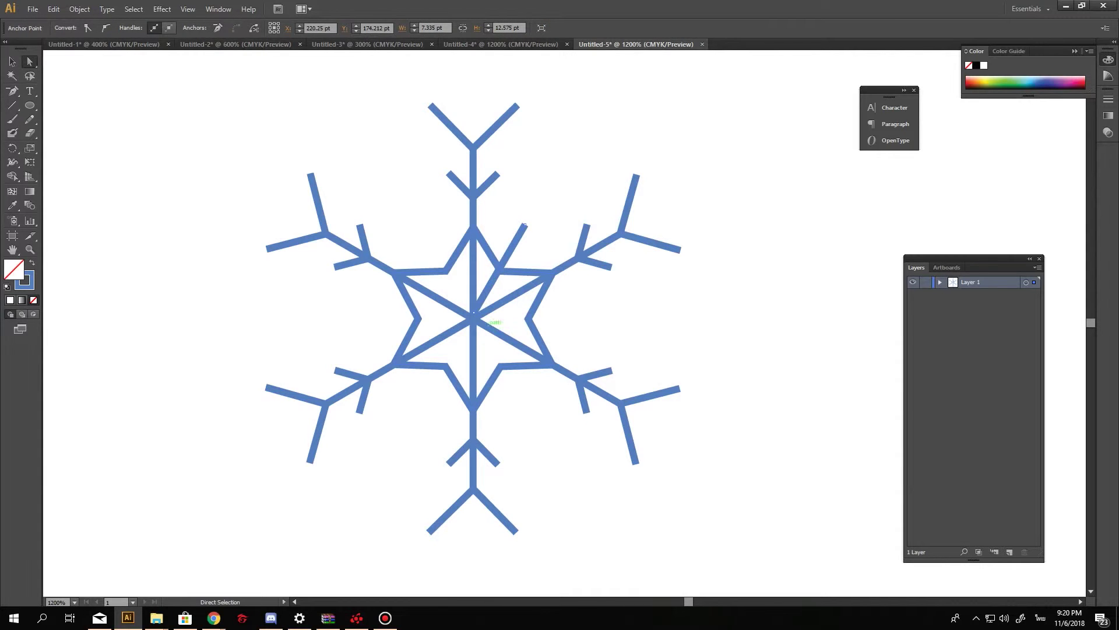
pyautogui.press('t')
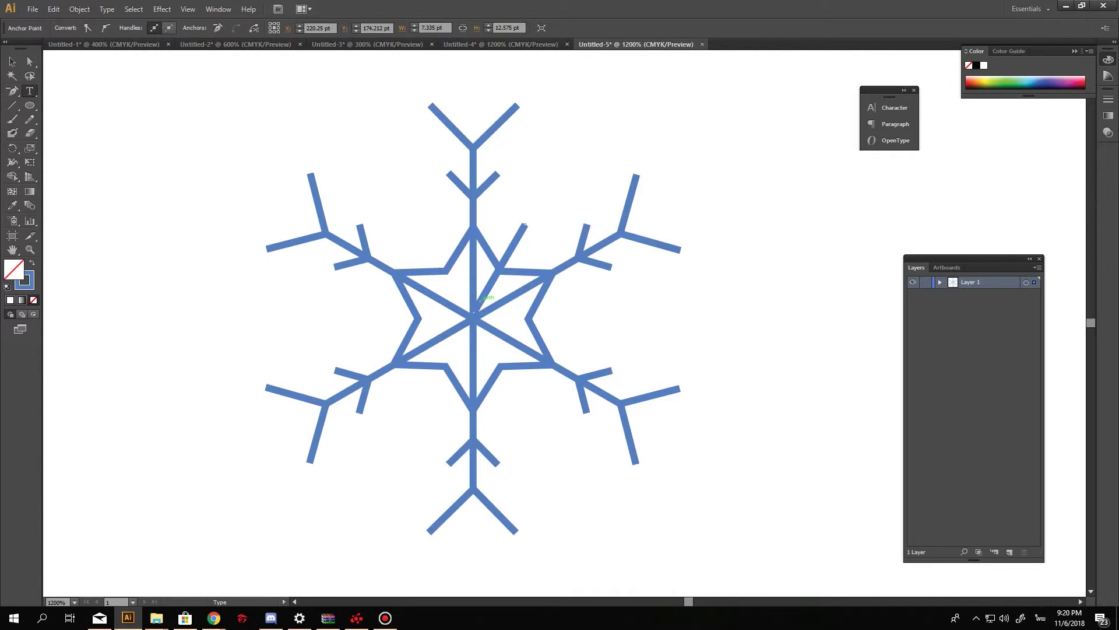
pyautogui.click(500, 269)
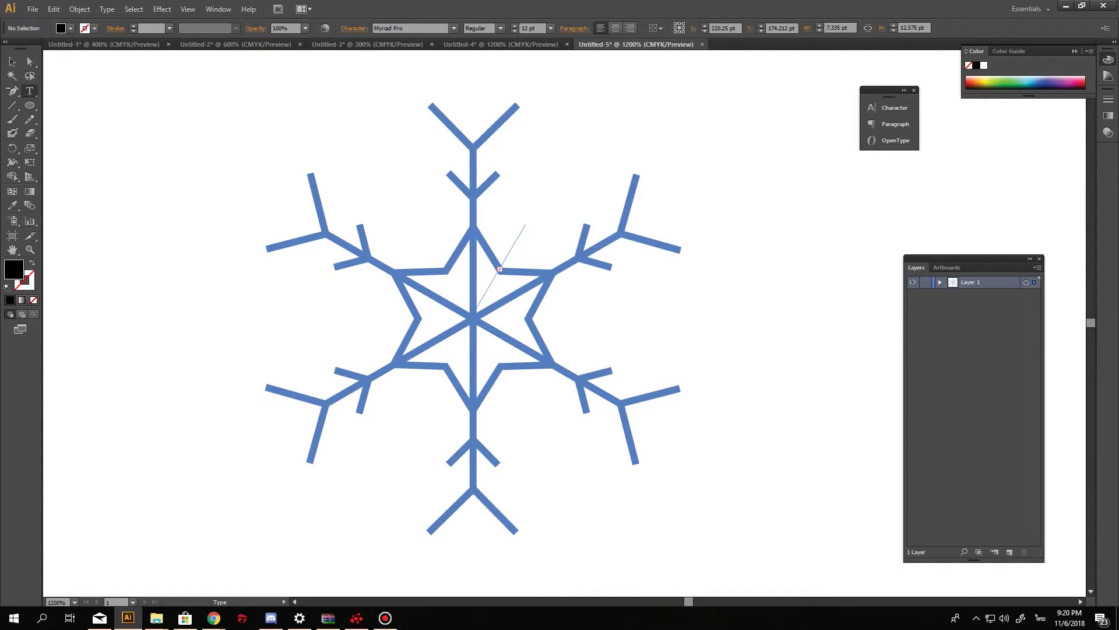
pyautogui.hotkey('ctrl', 'z')
pyautogui.click(500, 269)
pyautogui.hotkey('ctrl', 'z')
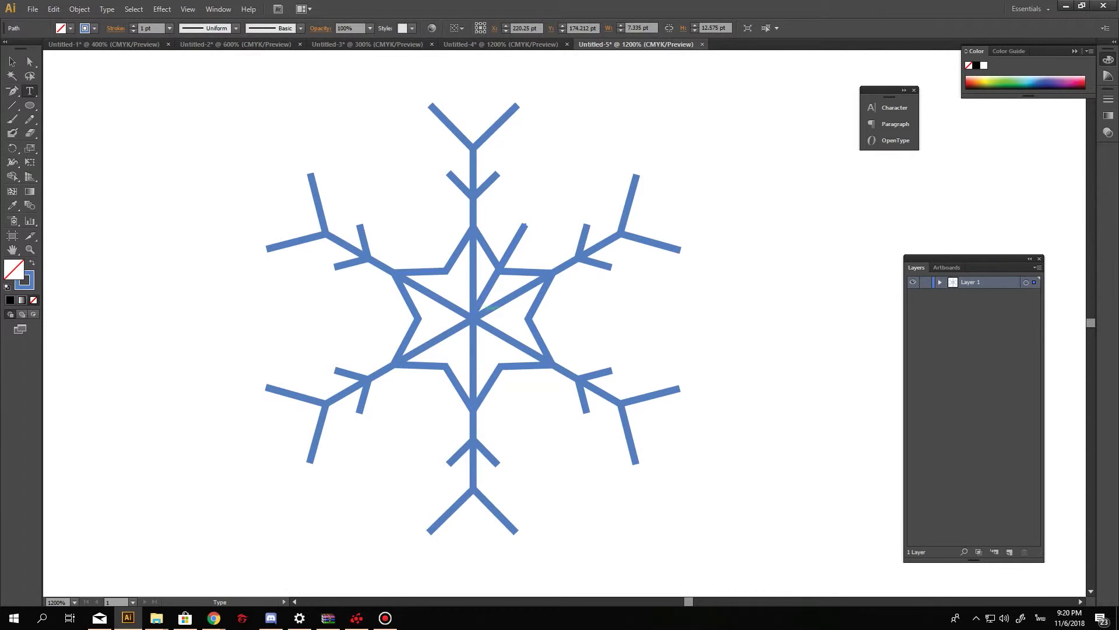
pyautogui.click(477, 307)
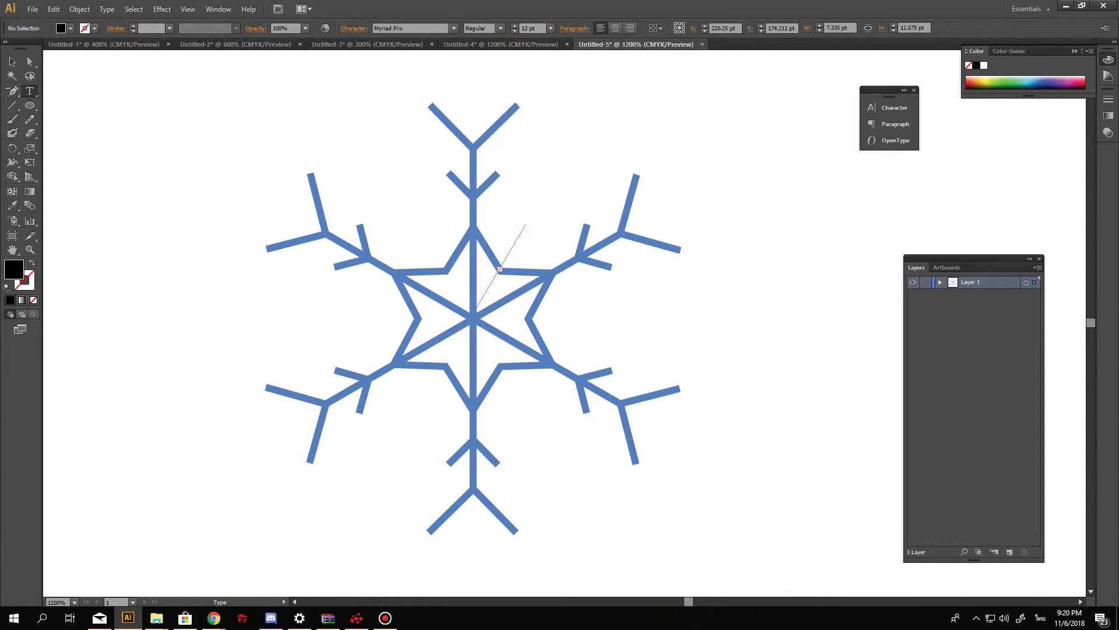
pyautogui.press('super')
pyautogui.press('super')
pyautogui.hotkey('ctrl', 'z')
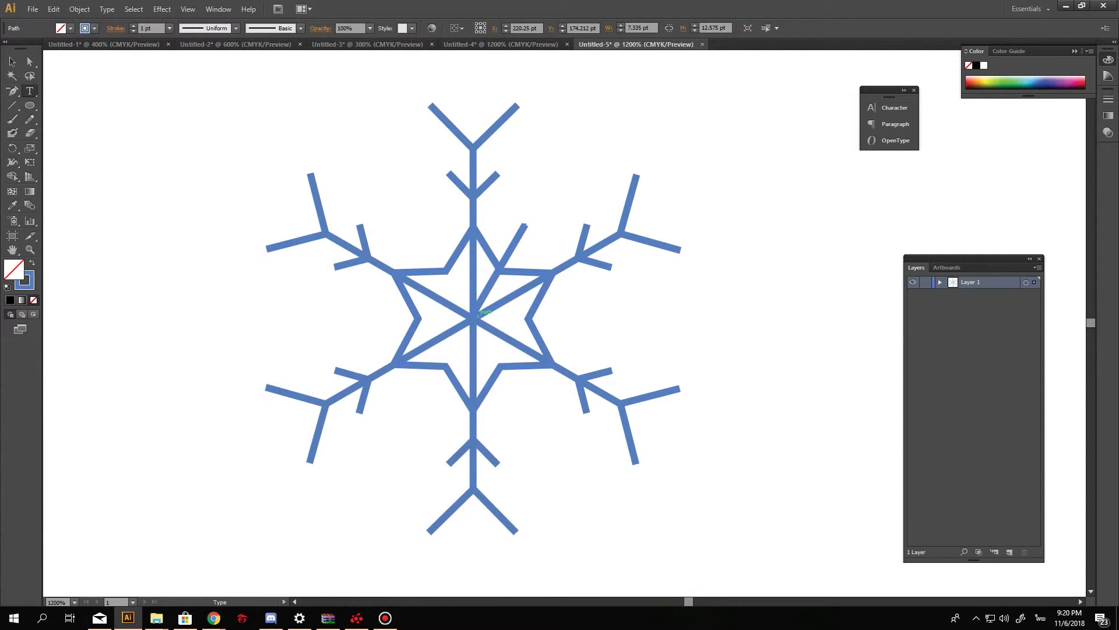
# - Rotate the short inner line 60° and add a 60° copy around the centre
pyautogui.press('r')
pyautogui.keyDown('alt'); pyautogui.click(475, 307); pyautogui.keyUp('alt')
pyautogui.press('Return')
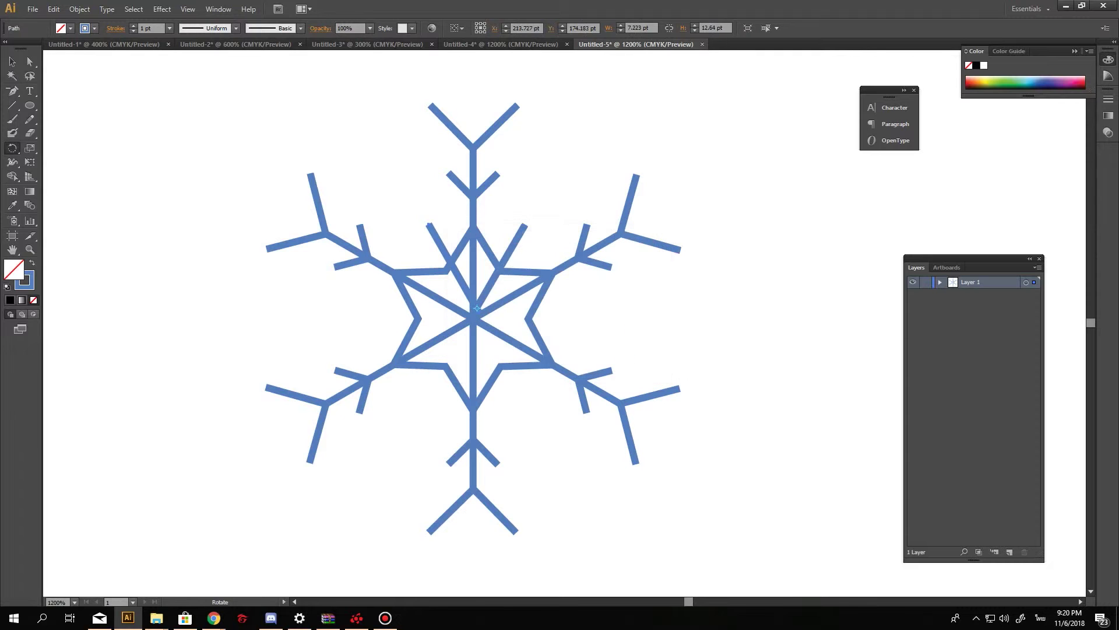
pyautogui.keyDown('alt'); pyautogui.click(477, 307); pyautogui.keyUp('alt')
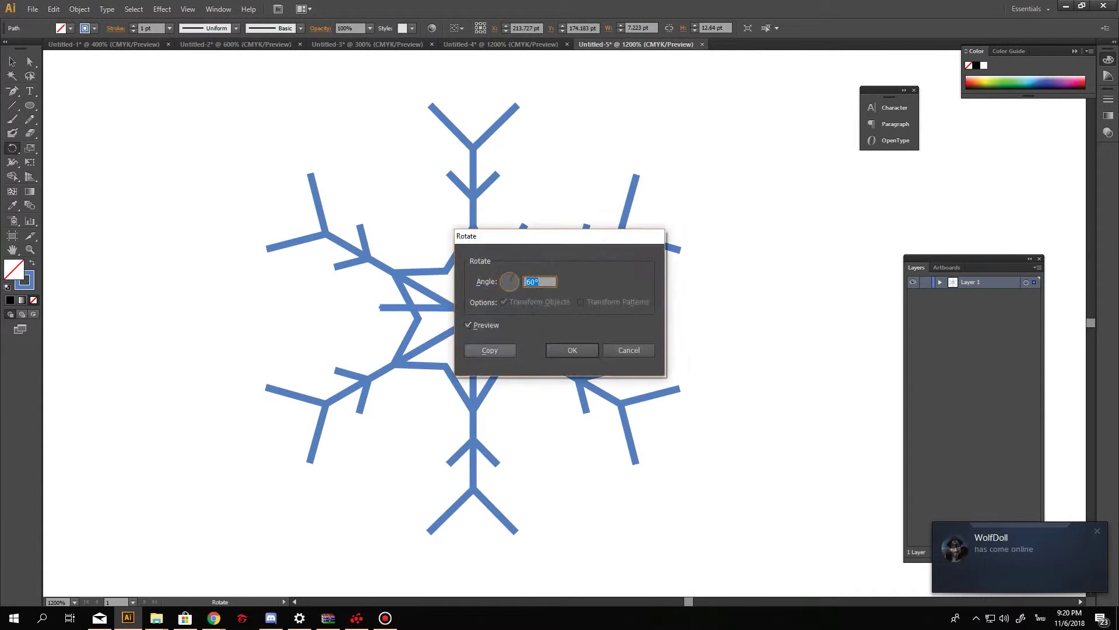
pyautogui.click(490, 348)
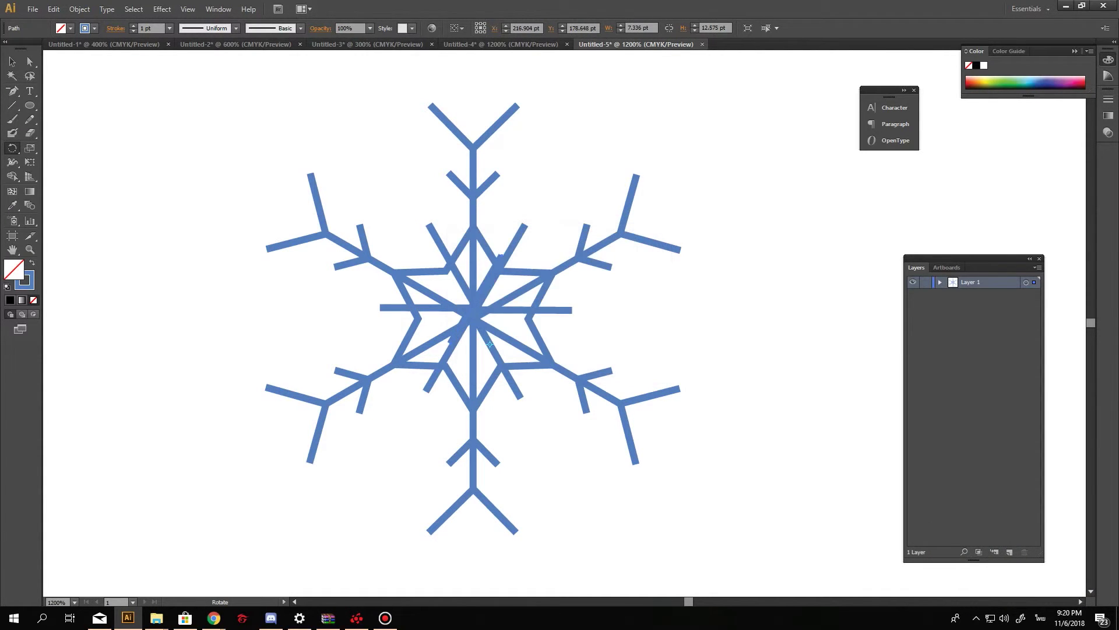
pyautogui.press('y')
pyautogui.press('Return')
pyautogui.press('v')
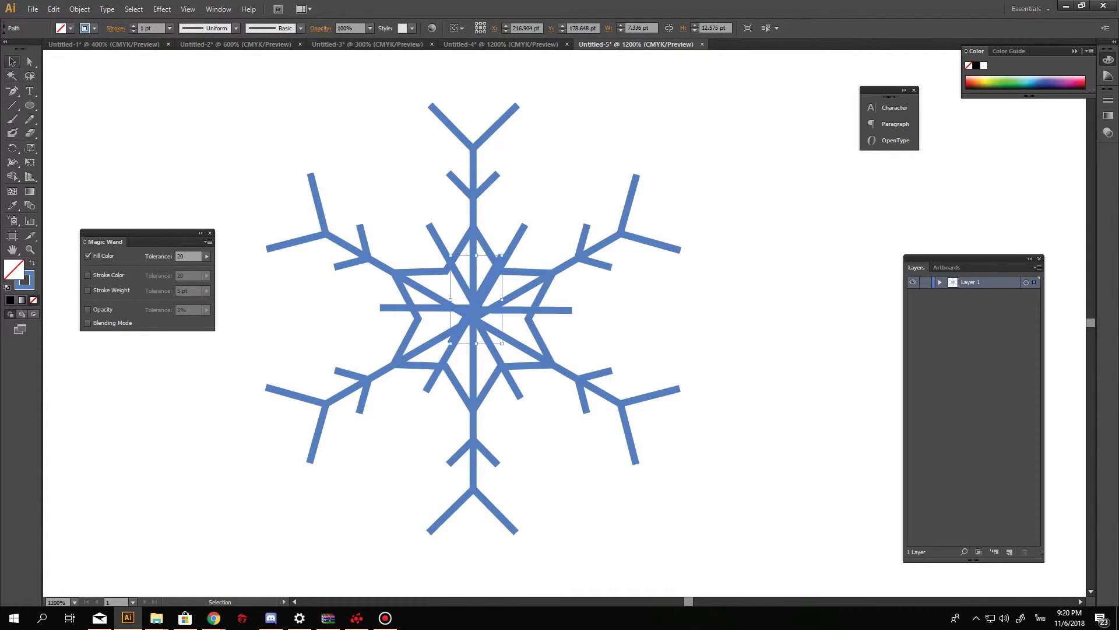
pyautogui.press('a')
pyautogui.click(501, 268)
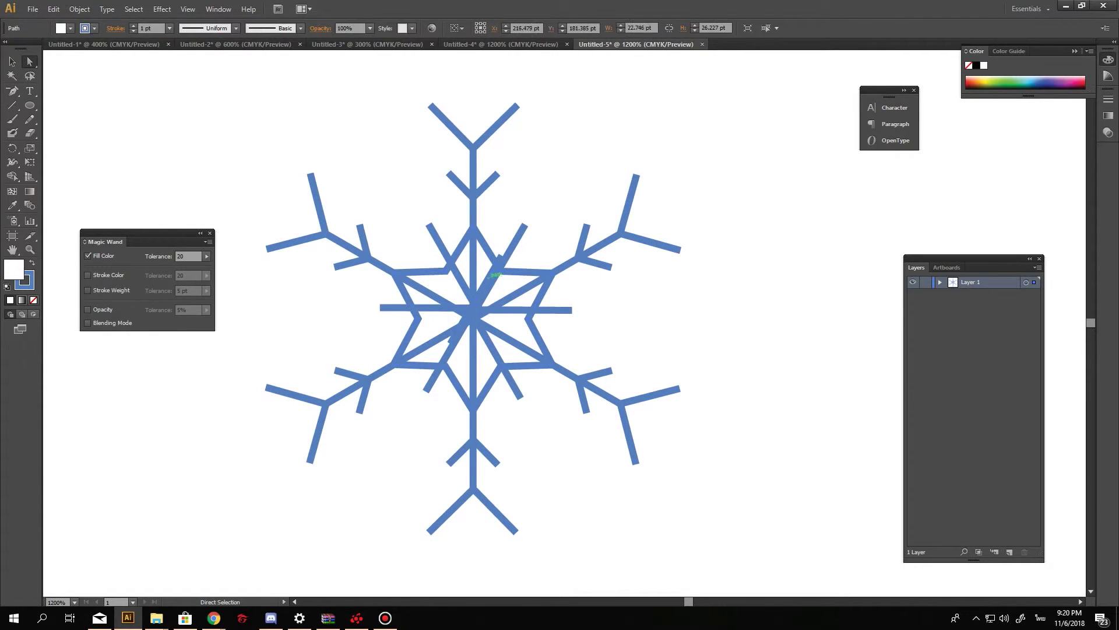
# - Lengthen and even out the inner spokes' anchors, moving a stray diagonal line aside
pyautogui.moveTo(501, 269); pyautogui.dragTo(528, 230)
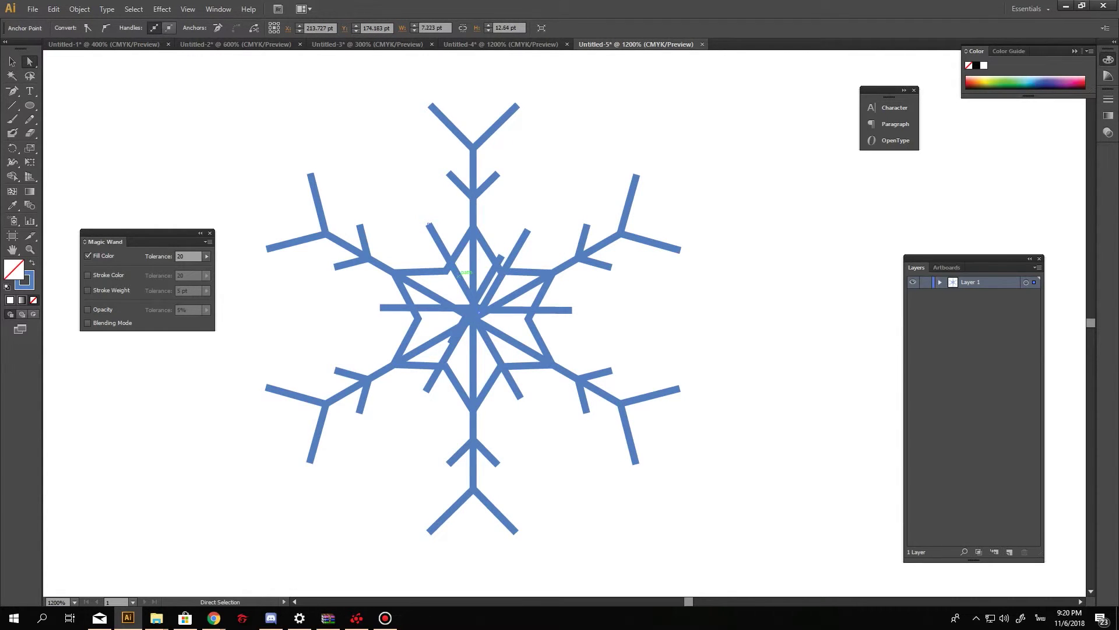
pyautogui.moveTo(548, 373); pyautogui.dragTo(427, 224)
pyautogui.moveTo(452, 270); pyautogui.dragTo(442, 275)
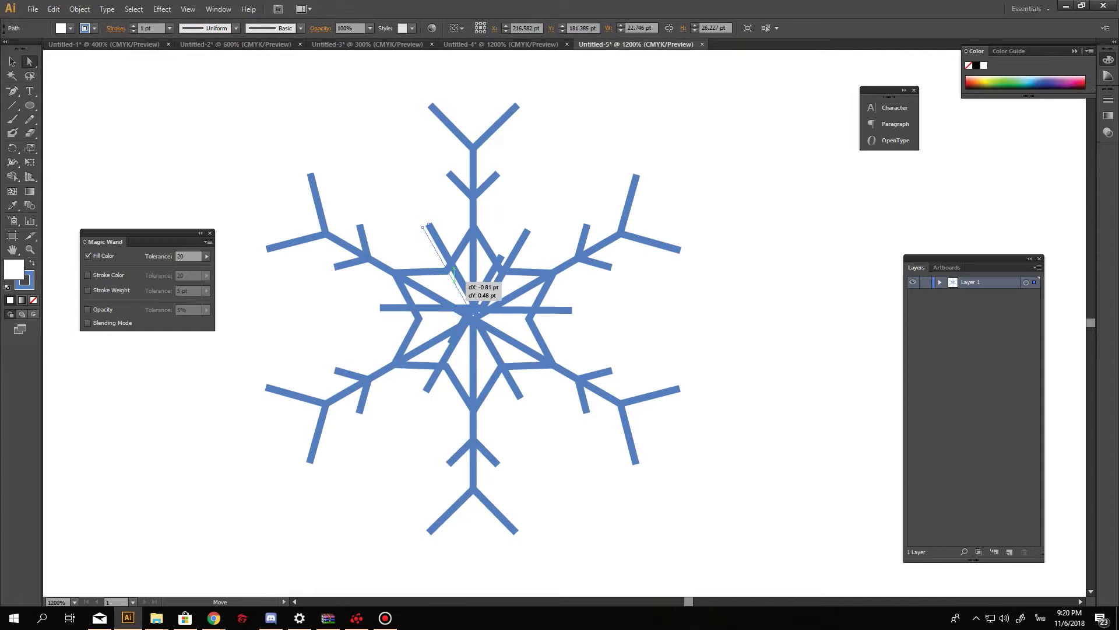
pyautogui.moveTo(436, 306); pyautogui.dragTo(432, 313)
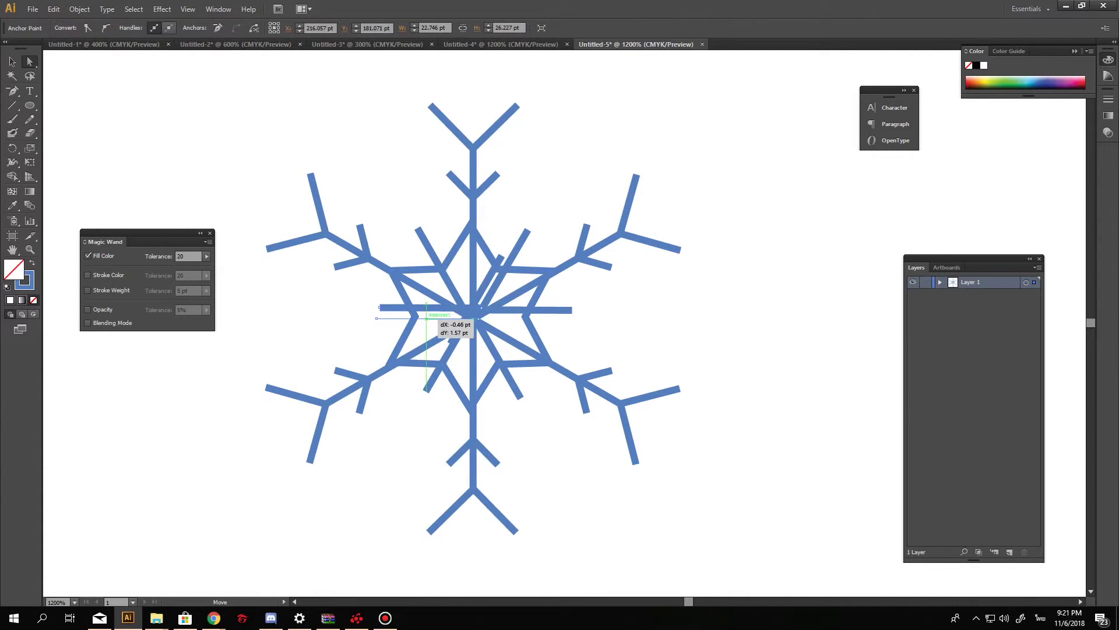
pyautogui.moveTo(429, 389); pyautogui.dragTo(421, 405)
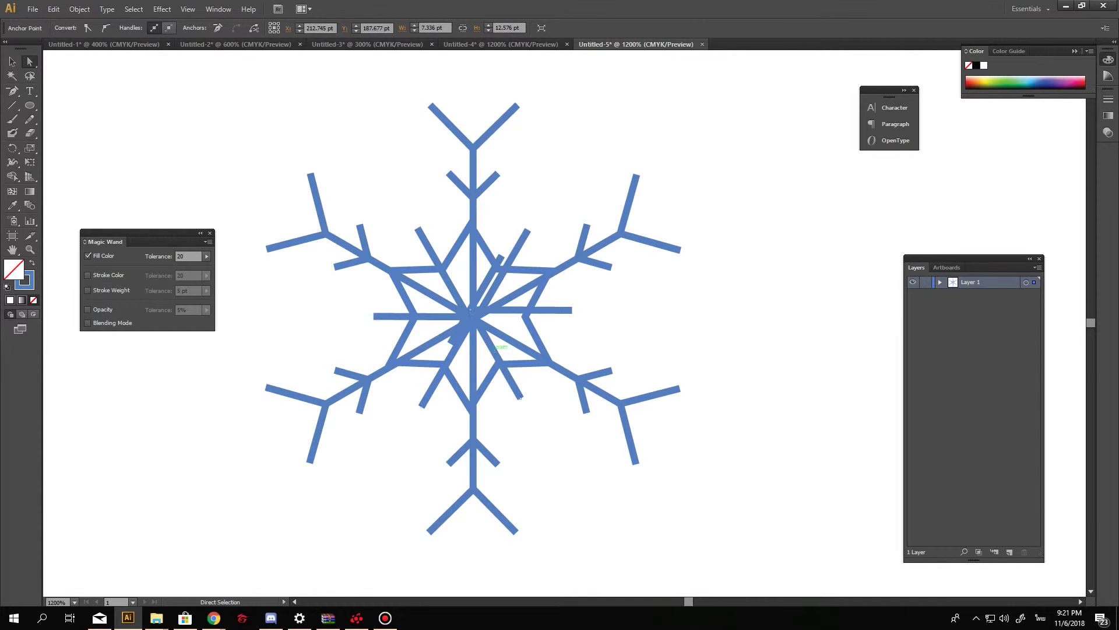
pyautogui.moveTo(519, 397); pyautogui.dragTo(528, 408)
pyautogui.moveTo(519, 253)
pyautogui.mouseDown()
pyautogui.moveTo(528, 326)
pyautogui.moveTo(390, 201)
pyautogui.mouseUp()
pyautogui.moveTo(554, 310)
pyautogui.mouseDown()
pyautogui.moveTo(561, 319)
pyautogui.moveTo(551, 317)
pyautogui.mouseUp()
pyautogui.click(551, 317)
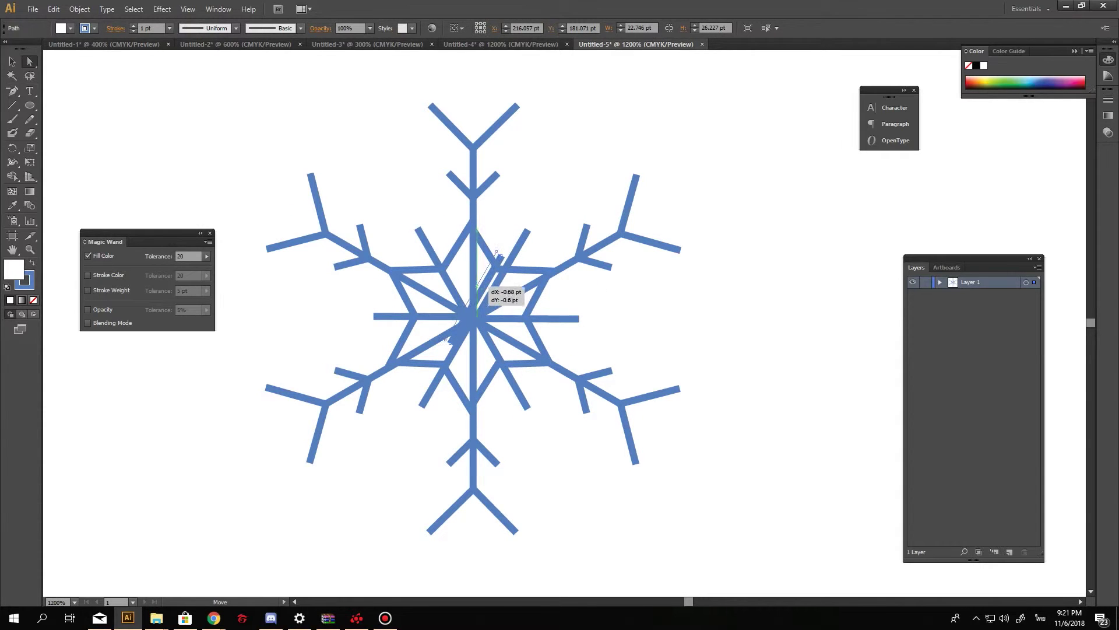
pyautogui.moveTo(486, 287); pyautogui.dragTo(835, 266)
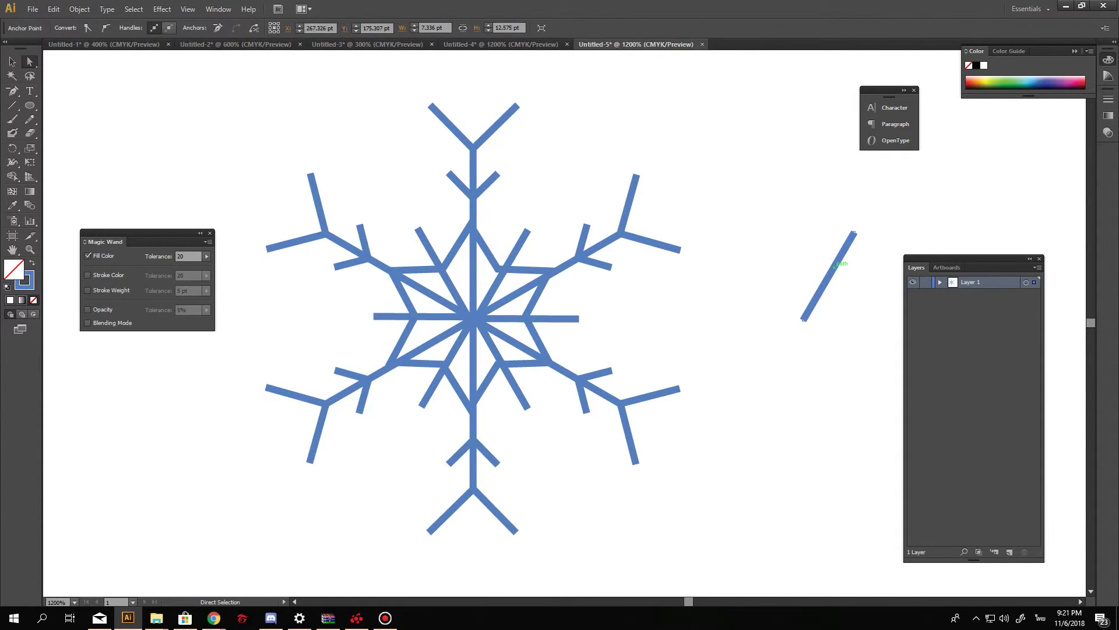
# - Draw small circular dots at the tips of the six inner spokes
pyautogui.press('l')
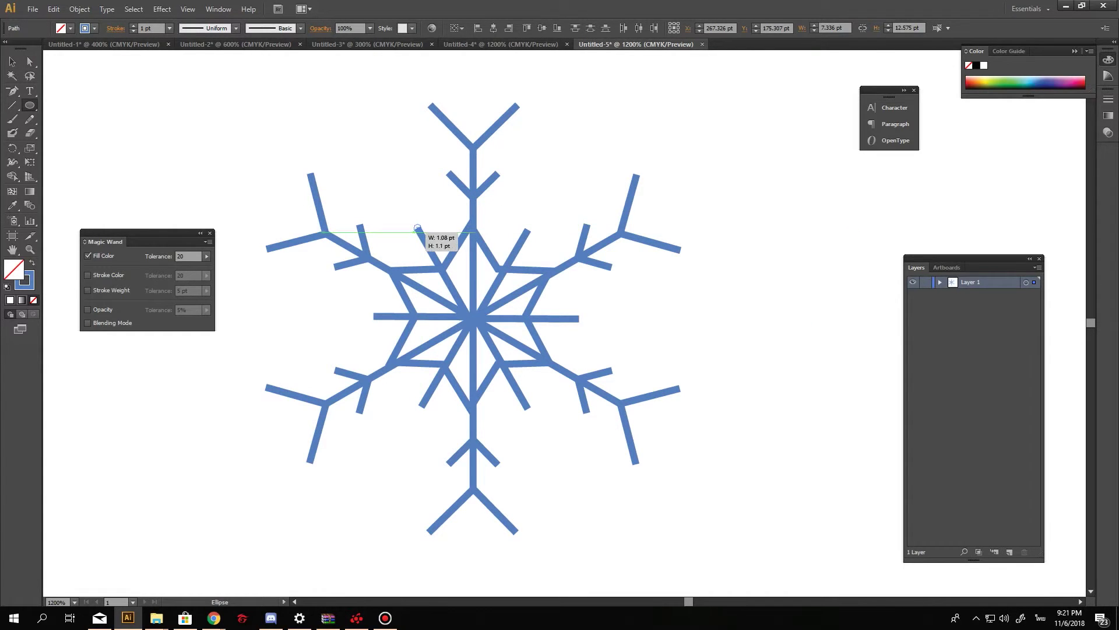
pyautogui.moveTo(411, 222); pyautogui.dragTo(425, 235)
pyautogui.click(528, 230)
pyautogui.press('Escape')
pyautogui.moveTo(529, 229); pyautogui.dragTo(535, 236)
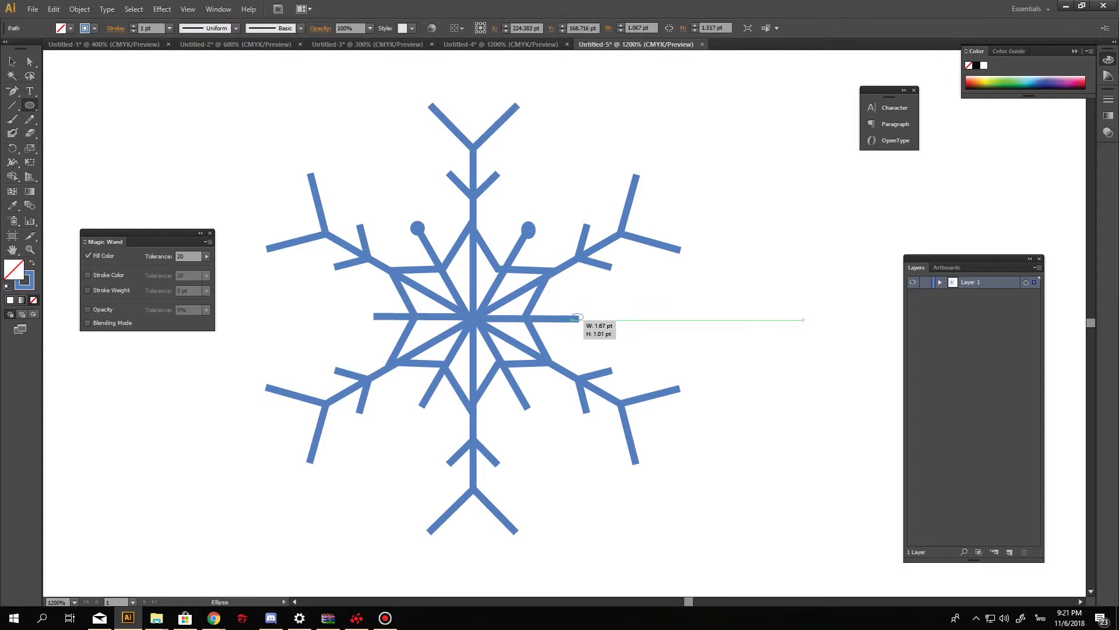
pyautogui.click(579, 319)
pyautogui.moveTo(571, 310); pyautogui.dragTo(584, 323)
pyautogui.moveTo(519, 400); pyautogui.dragTo(534, 414)
pyautogui.click(422, 403)
pyautogui.press('Escape')
pyautogui.moveTo(414, 397); pyautogui.dragTo(428, 411)
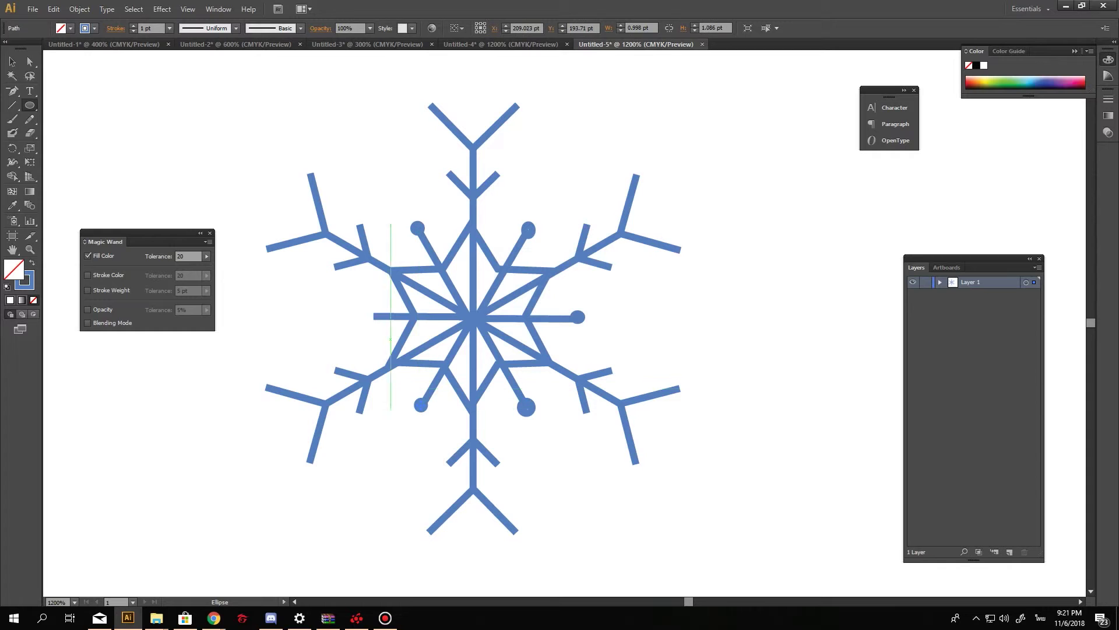
pyautogui.moveTo(364, 308); pyautogui.dragTo(378, 322)
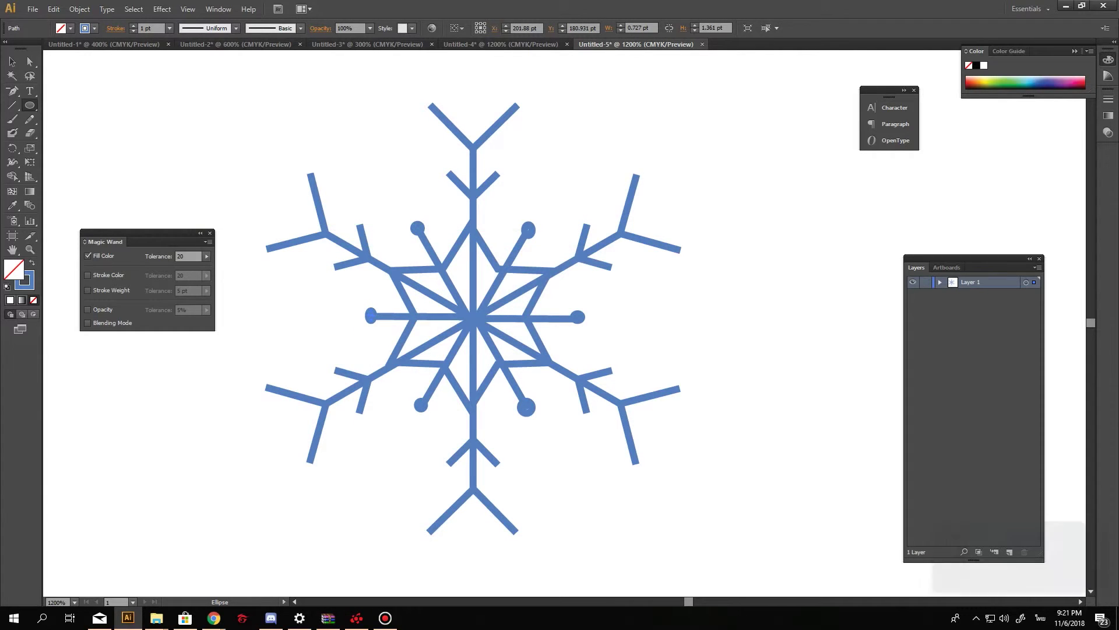
pyautogui.hotkey('ctrl', '-')
pyautogui.hotkey('ctrl', '-')
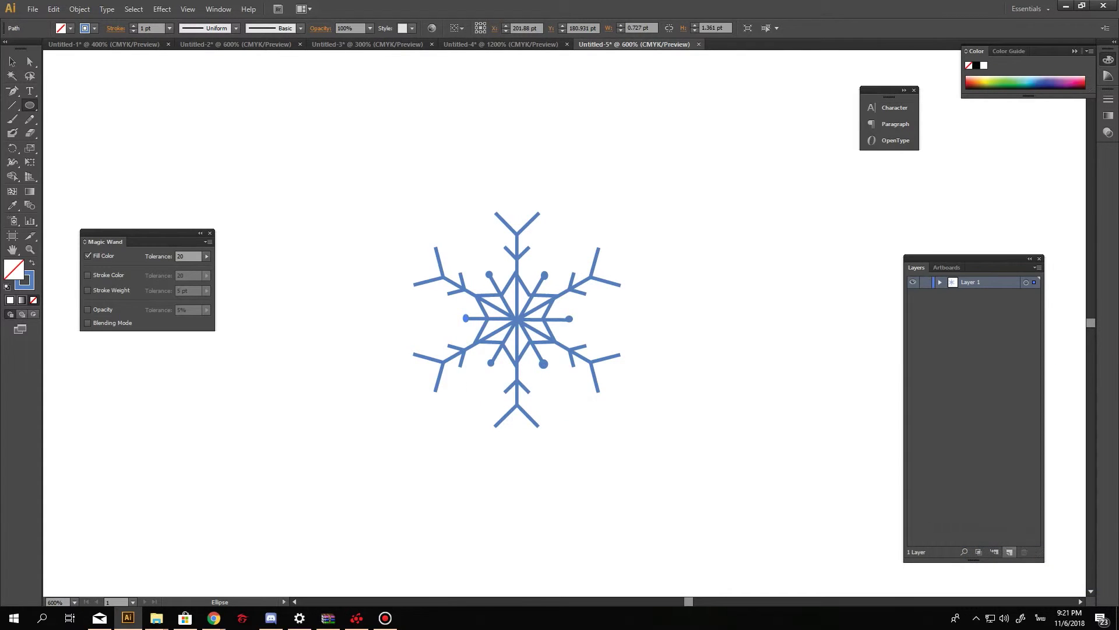
# - Delete the stray sublayer from Layer 1, create Layer 2, and drag it below Layer 1
pyautogui.click(994, 552)
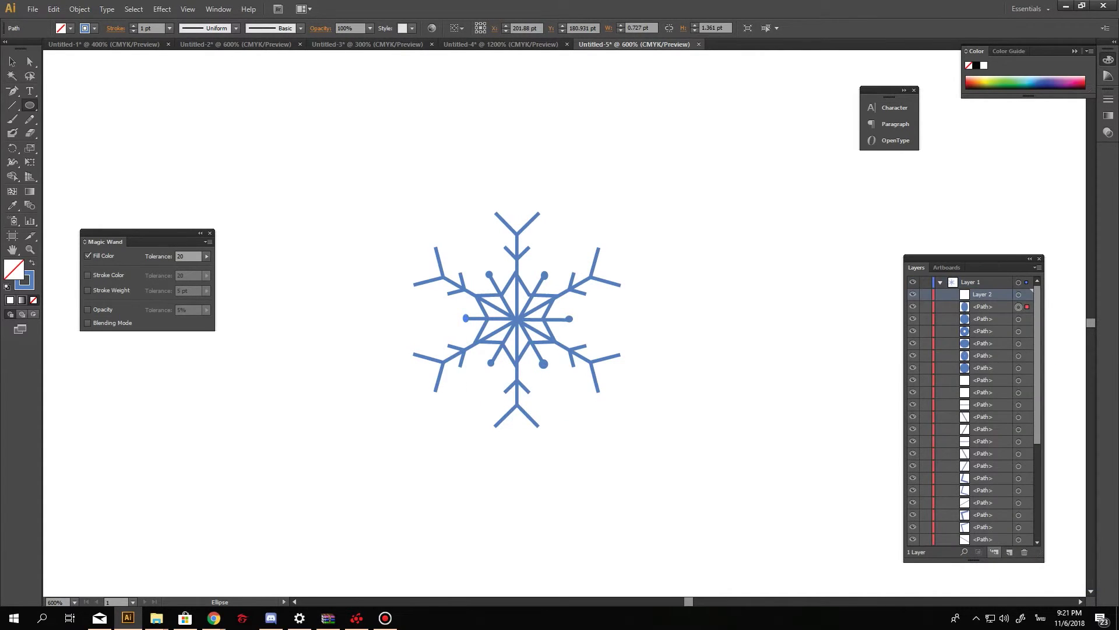
pyautogui.click(1025, 552)
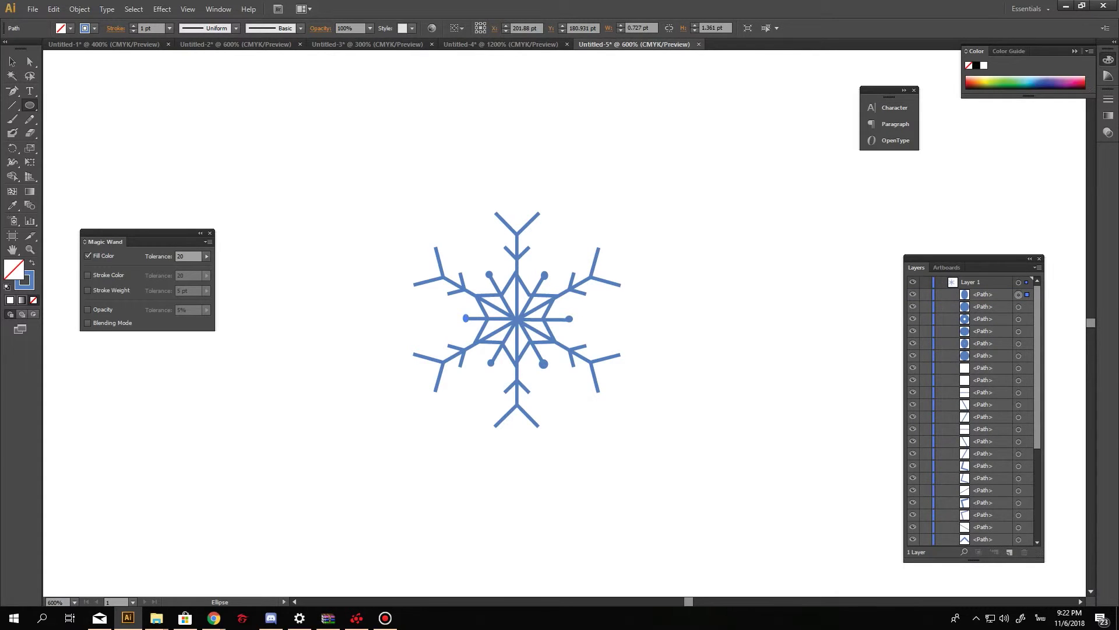
pyautogui.click(940, 283)
pyautogui.click(1009, 551)
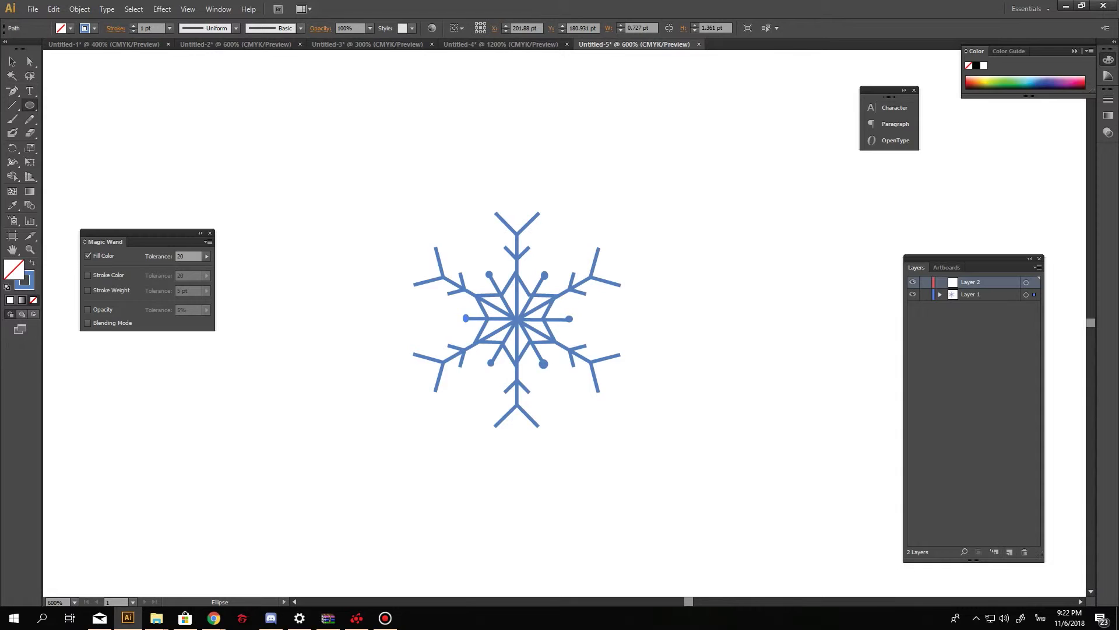
pyautogui.moveTo(971, 282); pyautogui.dragTo(971, 299)
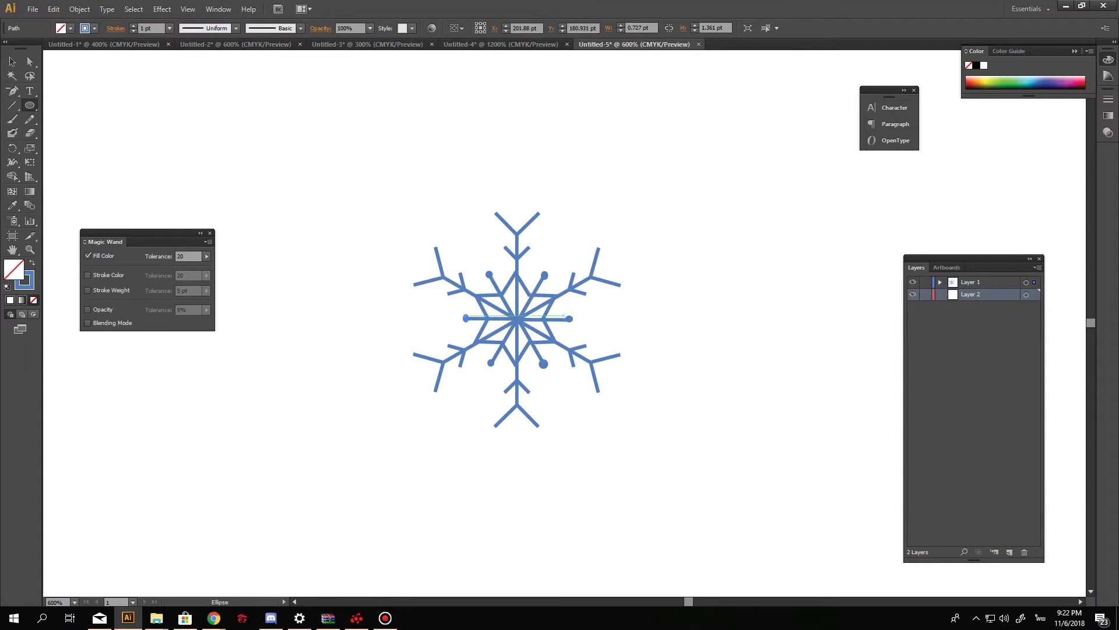
pyautogui.hotkey('ctrl', '-')
pyautogui.hotkey('ctrl', '-')
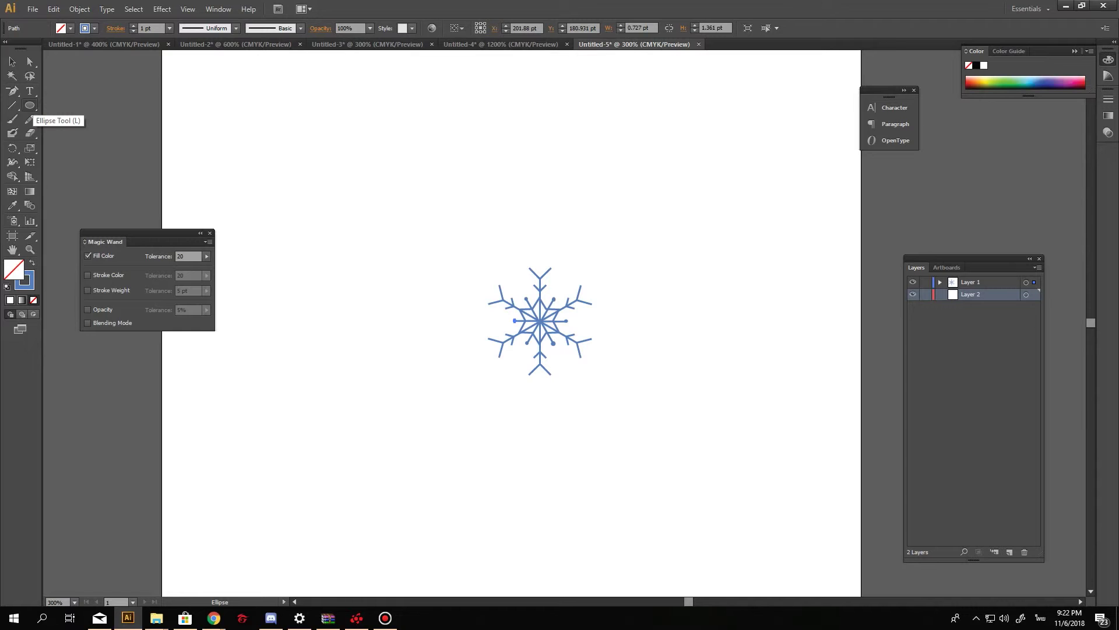
# - Choose the Rectangle tool and set the stroke colour to light blue 61A1FF
pyautogui.moveTo(30, 105); pyautogui.dragTo(64, 106)
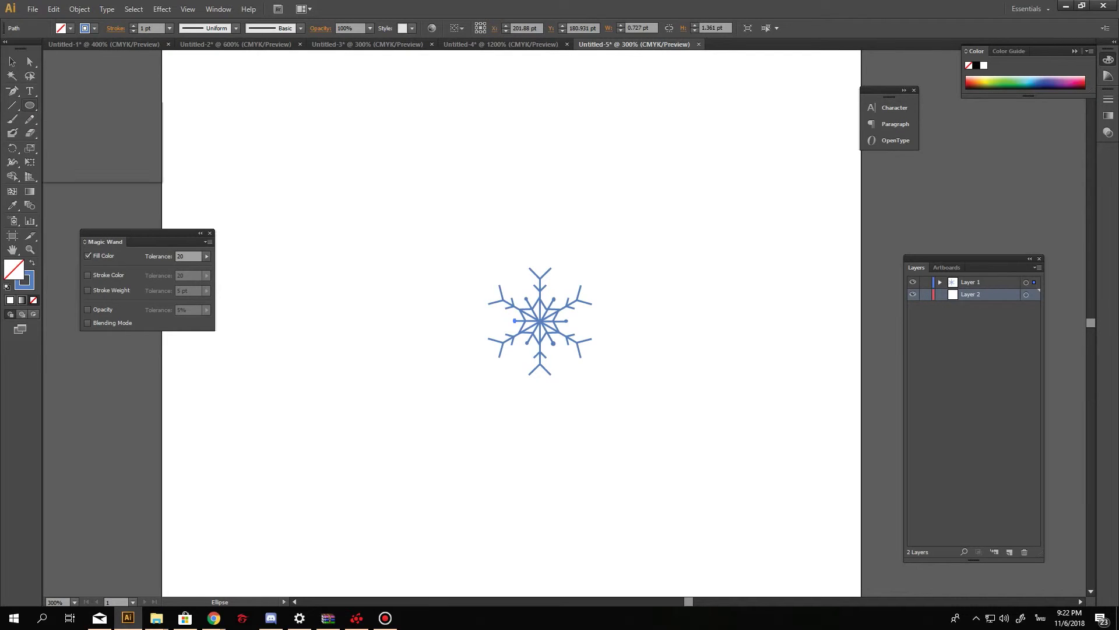
pyautogui.doubleClick(25, 280)
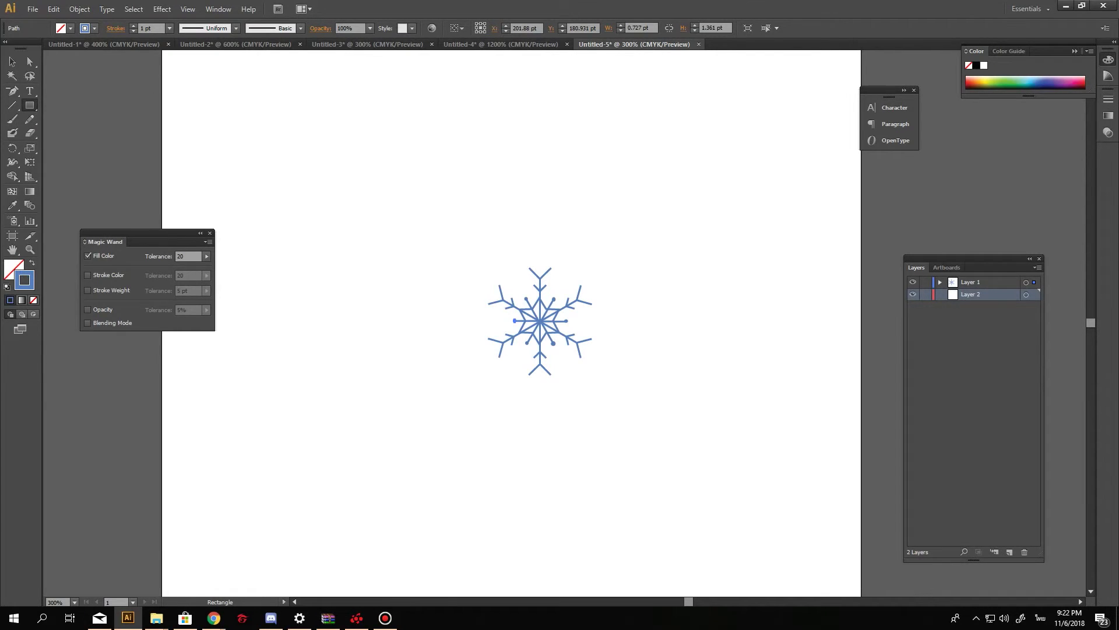
pyautogui.moveTo(481, 212); pyautogui.dragTo(450, 214)
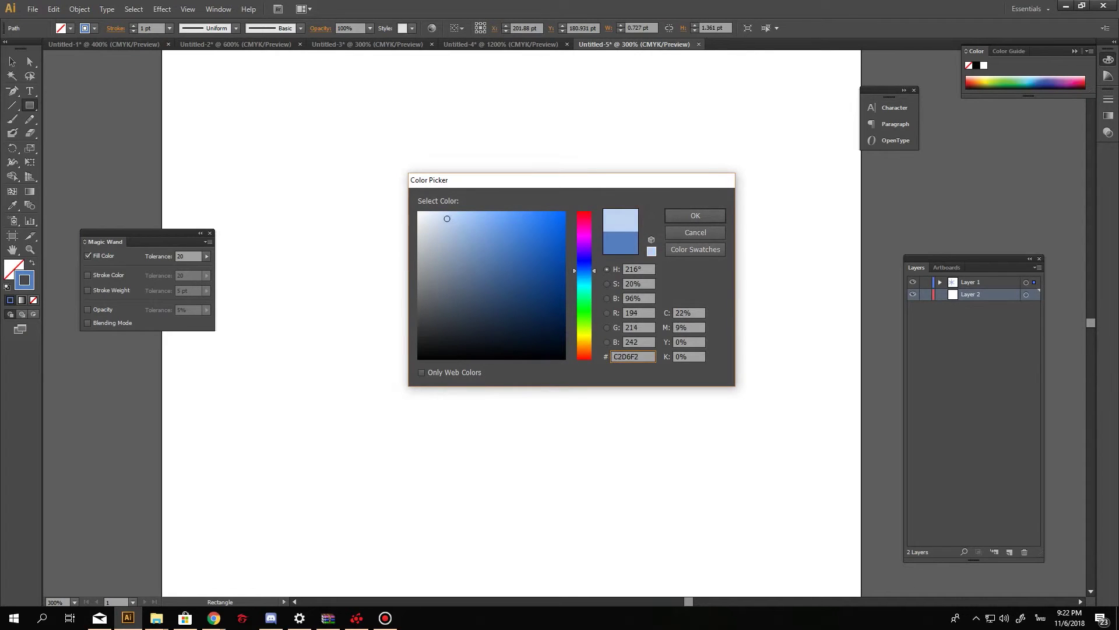
pyautogui.write('61A1FF')
pyautogui.press('Return')
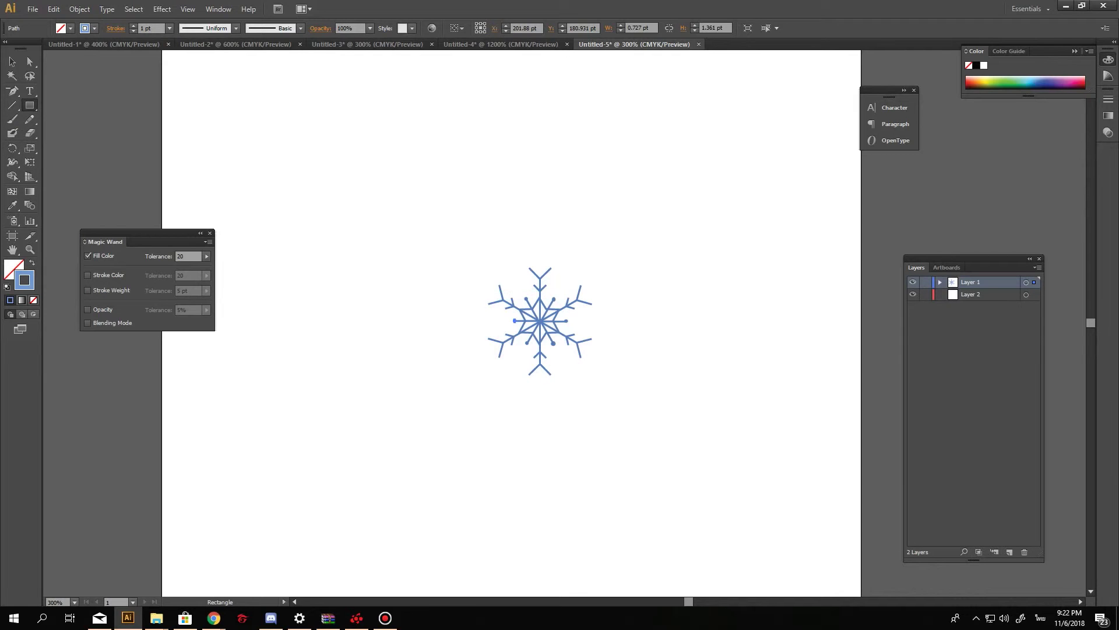
# - Draw a 245.333 × 198.333 pt rectangle around the snowflake, fill it 4b7bbe, and reorder the layers
pyautogui.moveTo(315, 161); pyautogui.dragTo(743, 507)
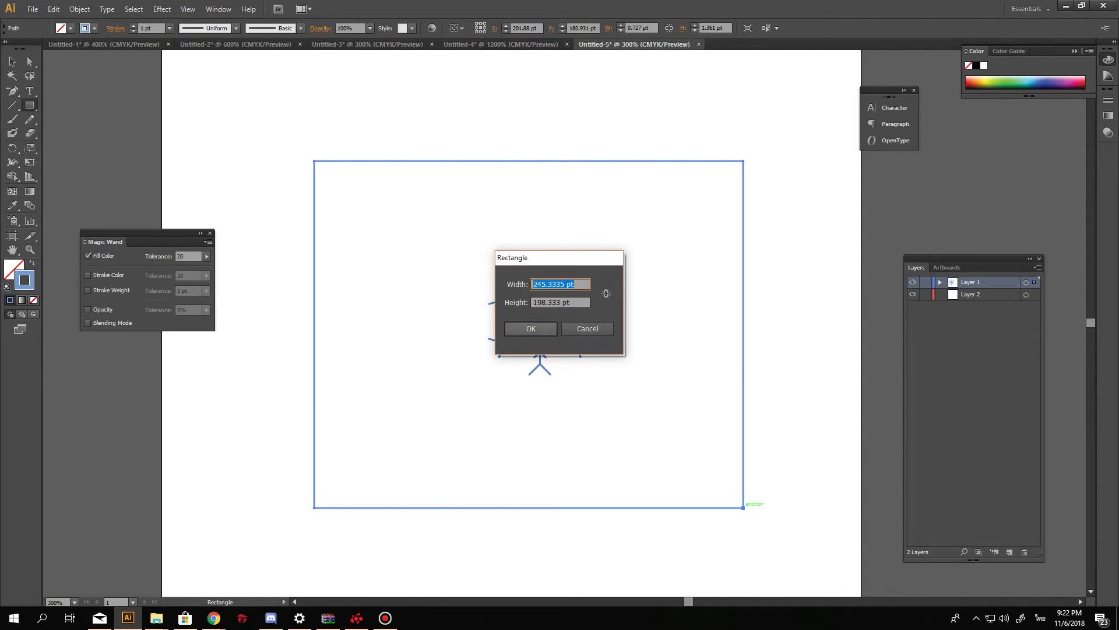
pyautogui.press('Return')
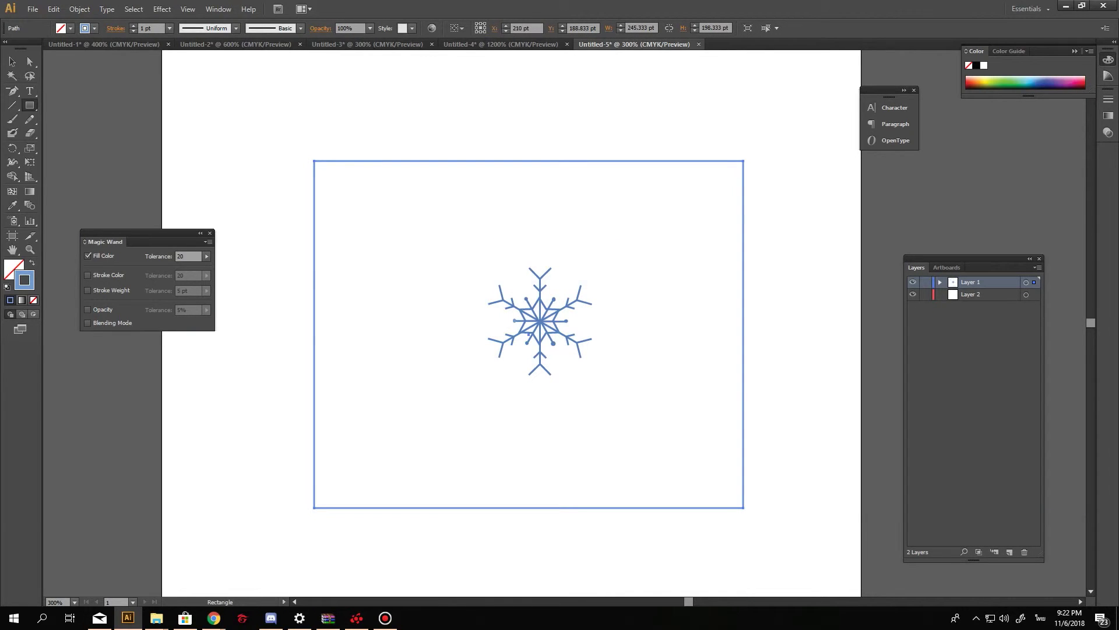
pyautogui.doubleClick(24, 275)
pyautogui.write('4b7bbe')
pyautogui.press('Return')
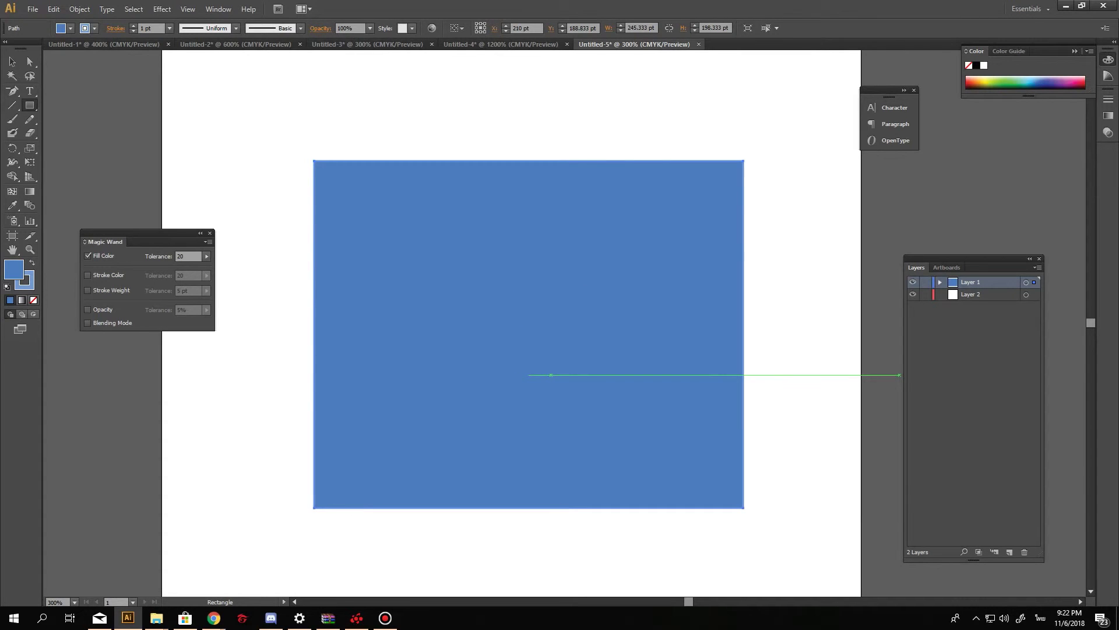
pyautogui.hotkey('ctrl', 'shift', '[')
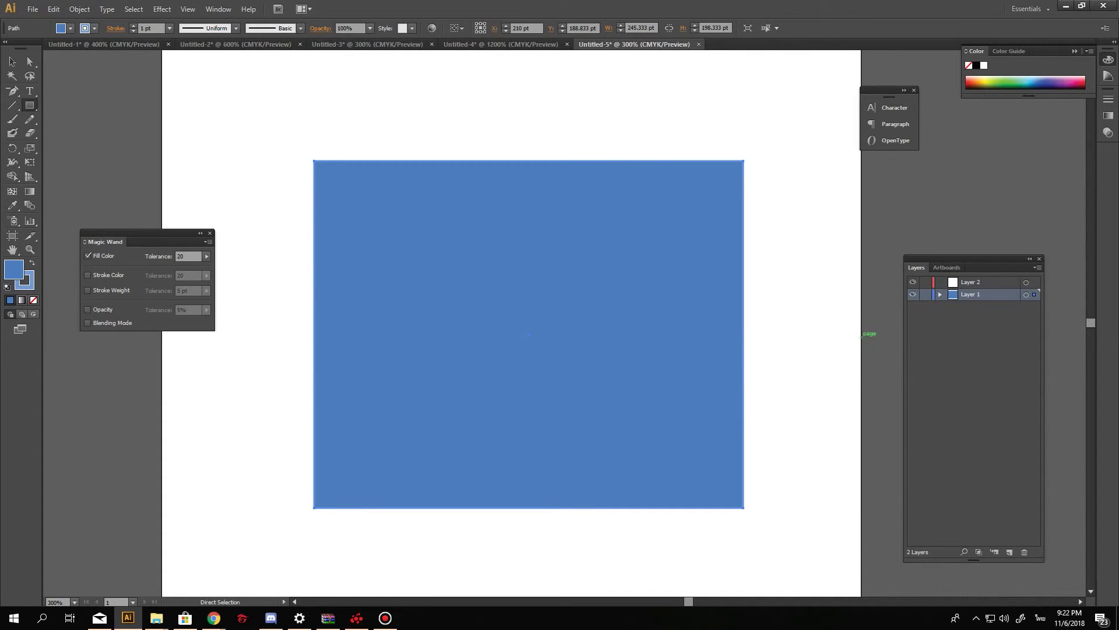
# - Delete the wide rectangle and draw a blue-filled square around the snowflake
pyautogui.click(540, 321)
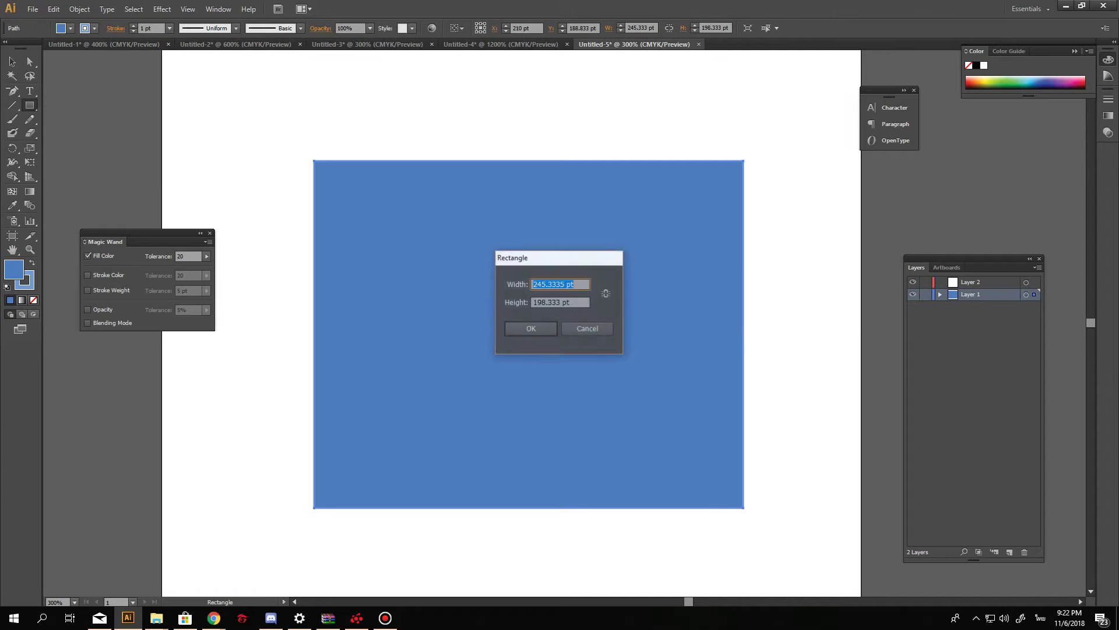
pyautogui.click(588, 329)
pyautogui.hotkey('ctrl', 'z')
pyautogui.press('/')
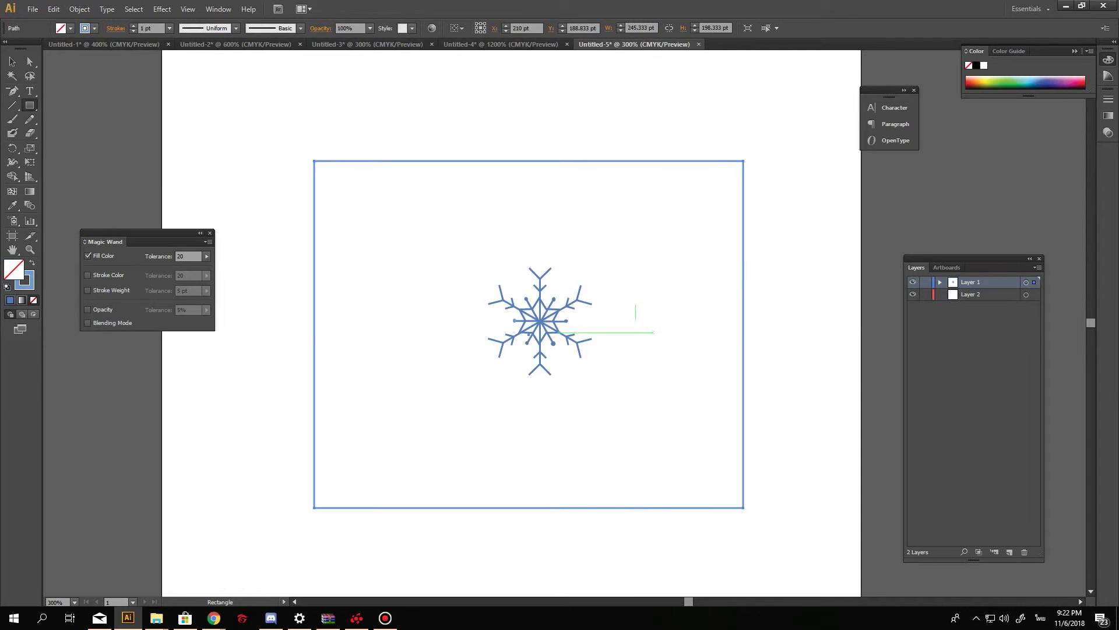
pyautogui.press('Delete')
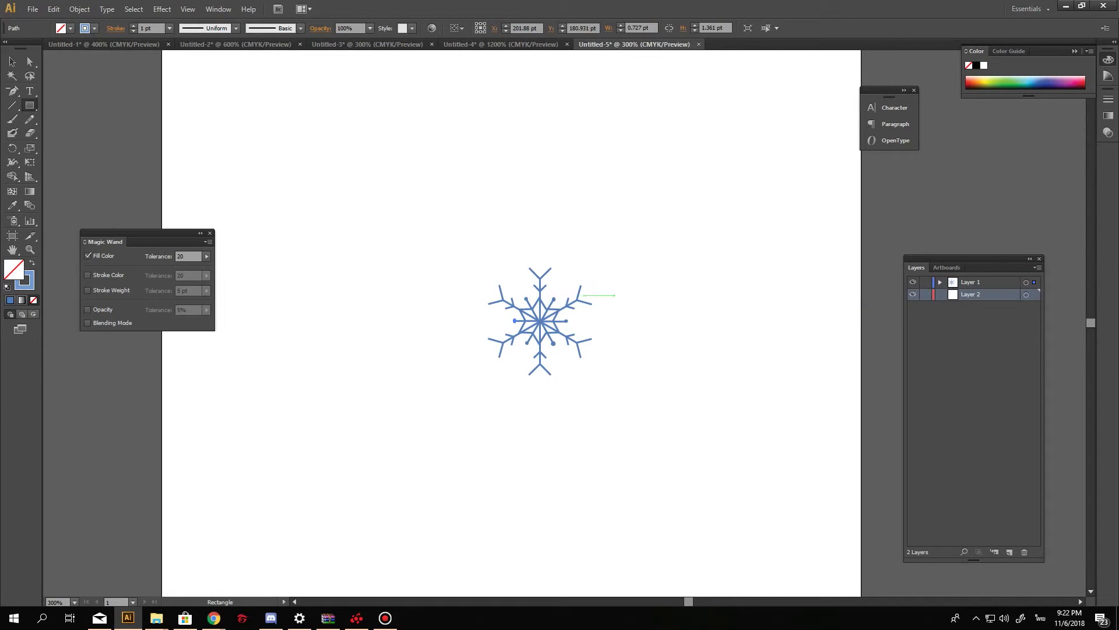
pyautogui.moveTo(686, 186); pyautogui.dragTo(399, 467)
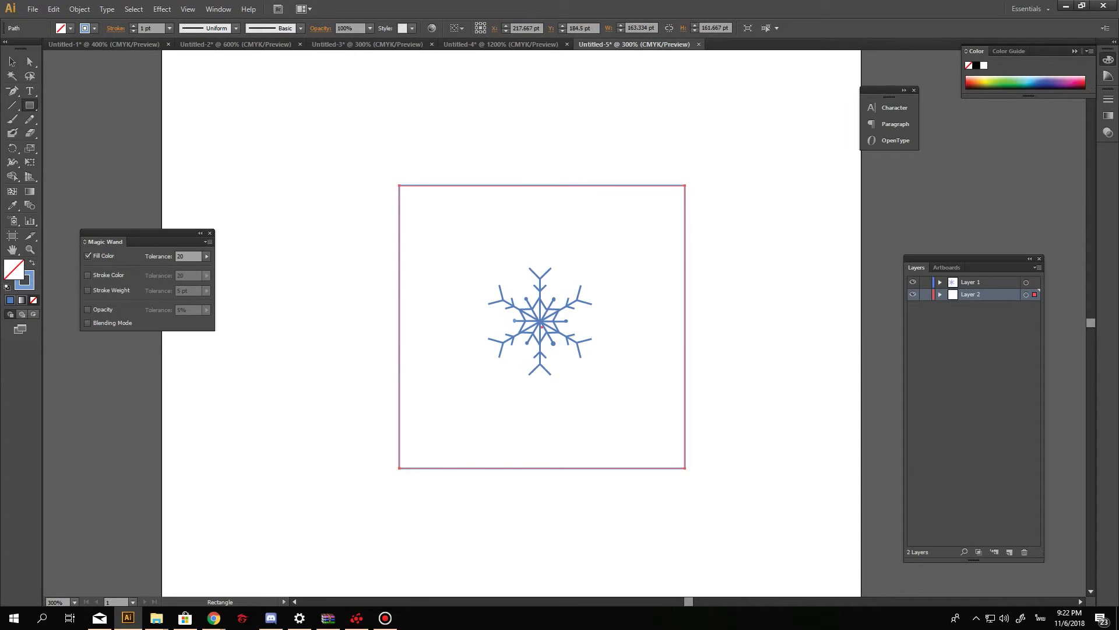
pyautogui.doubleClick(25, 280)
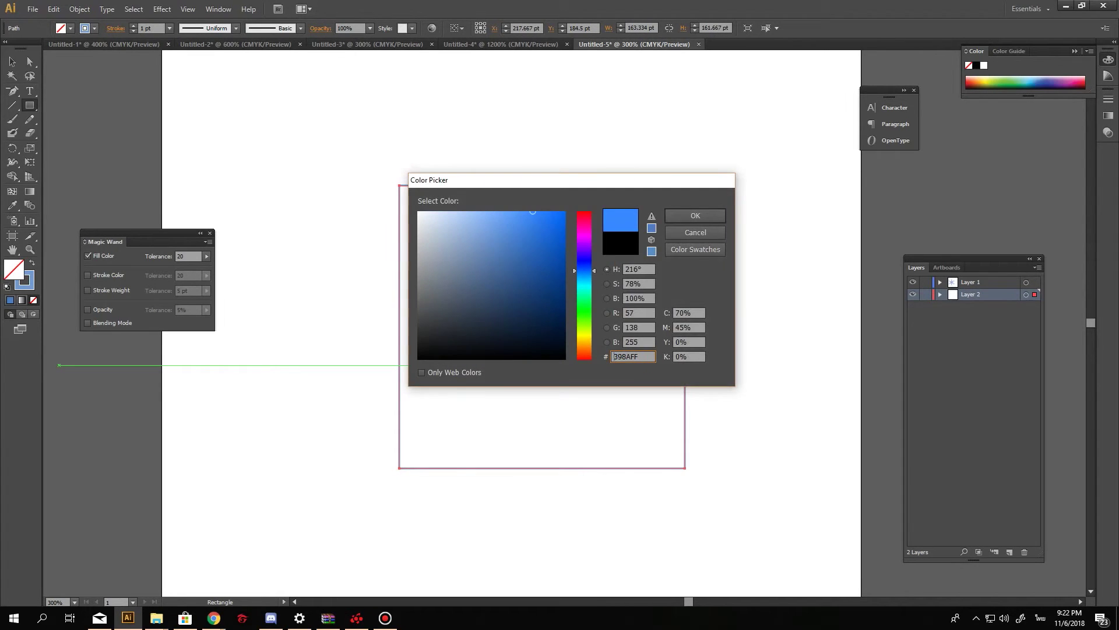
pyautogui.press('Return')
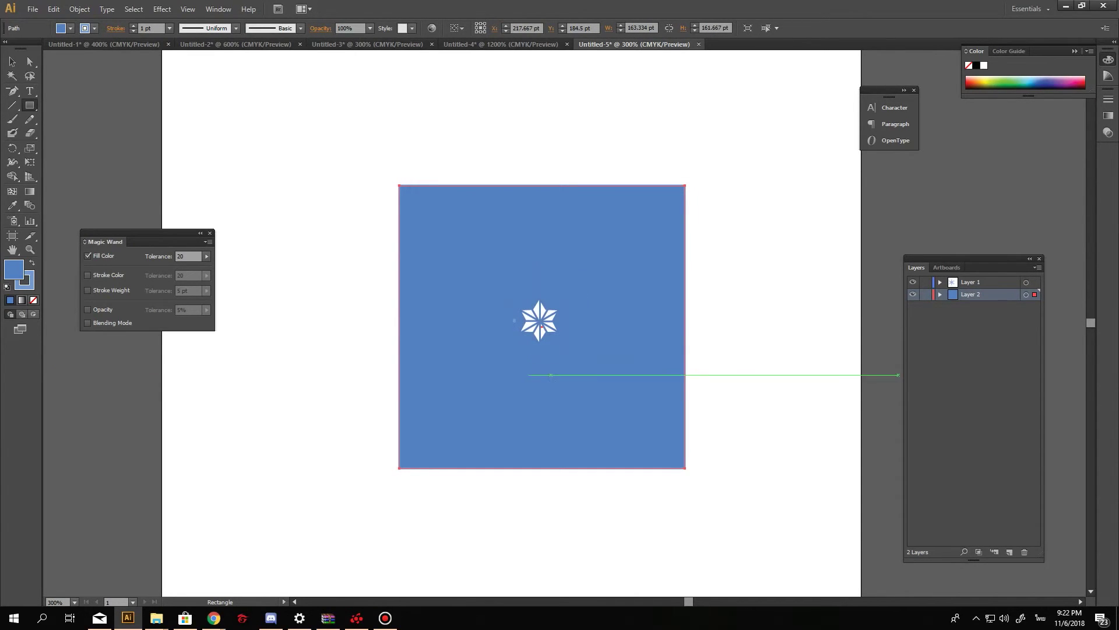
# - Show and activate the snowflake layer, undoing a stray small rectangle drawn over it
pyautogui.click(913, 282)
pyautogui.click(985, 282)
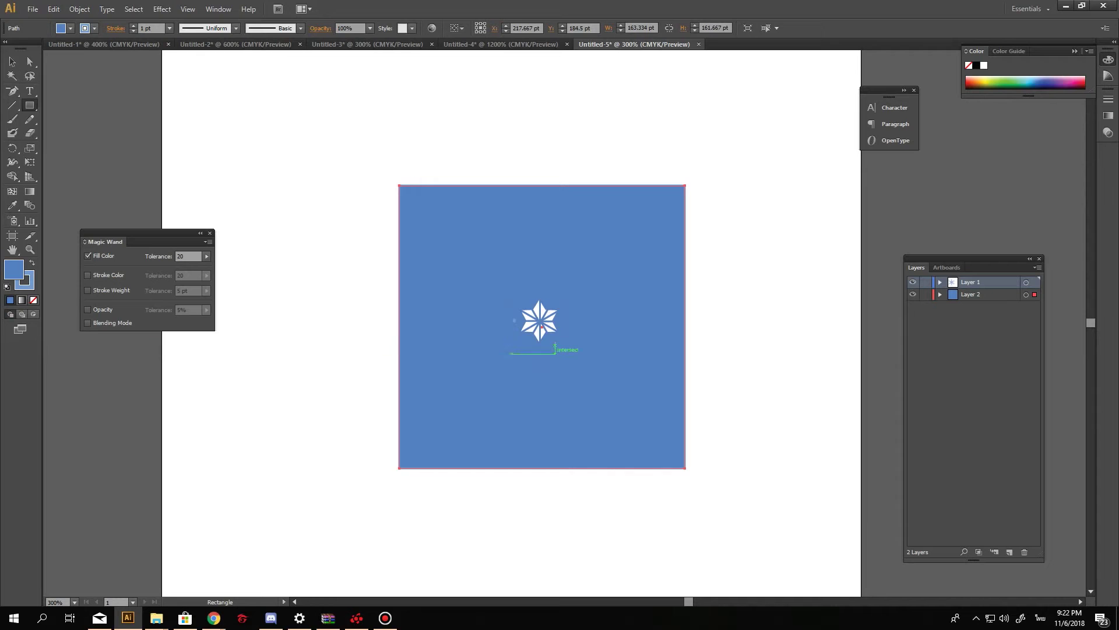
pyautogui.moveTo(589, 278); pyautogui.dragTo(496, 375)
pyautogui.hotkey('ctrl', 'z')
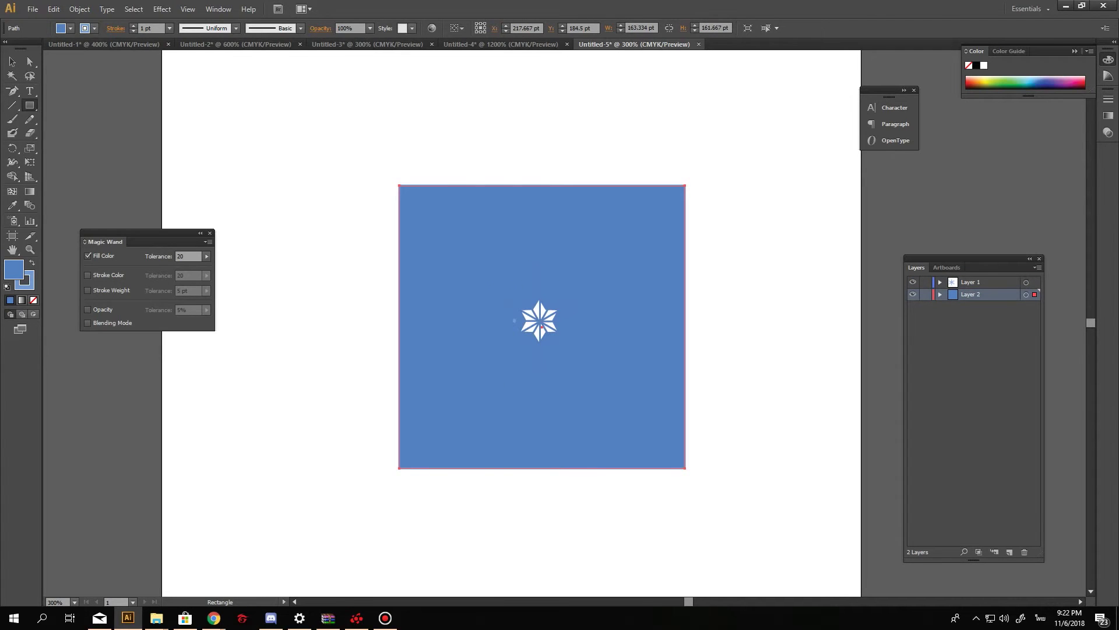
# - Step through undo and redo on the square, leave it hidden, and select the whole snowflake
pyautogui.press('v')
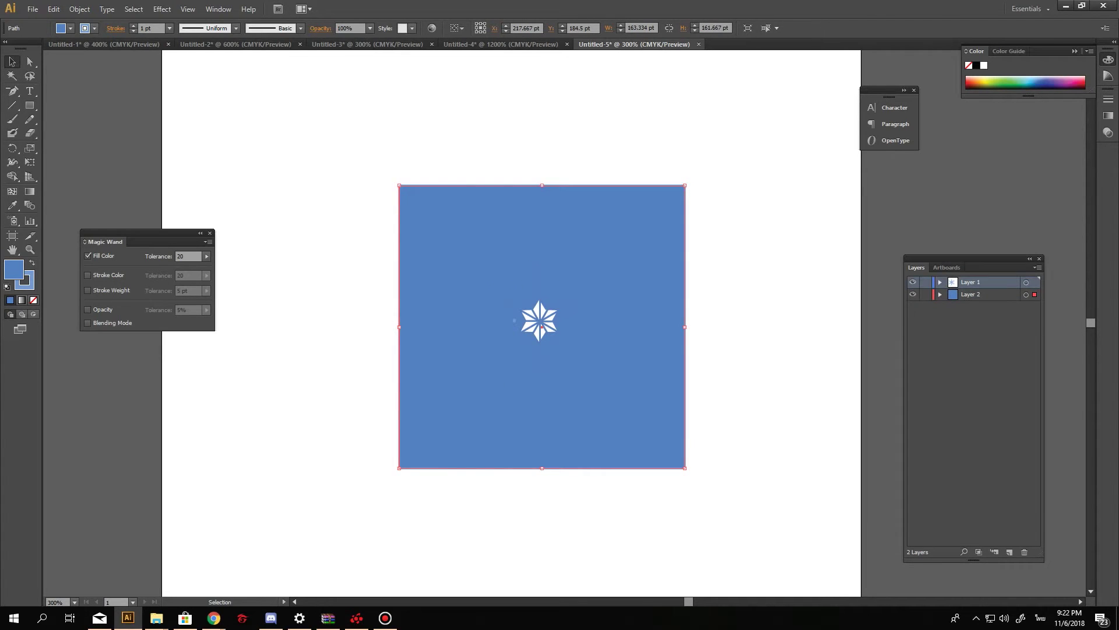
pyautogui.hotkey('ctrl', 'shift', 'z')
pyautogui.hotkey('ctrl', 'z')
pyautogui.hotkey('ctrl', 'shift', 'z')
pyautogui.hotkey('ctrl', 'z')
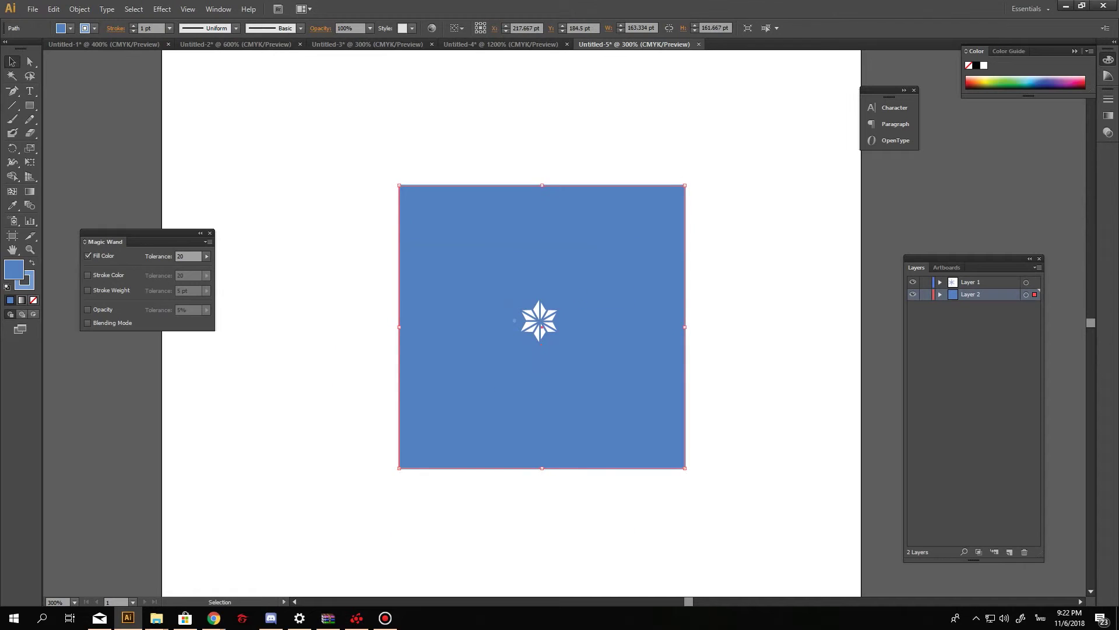
pyautogui.hotkey('ctrl', 'z')
pyautogui.hotkey('ctrl', 'z')
pyautogui.hotkey('ctrl', 'shift', 'z')
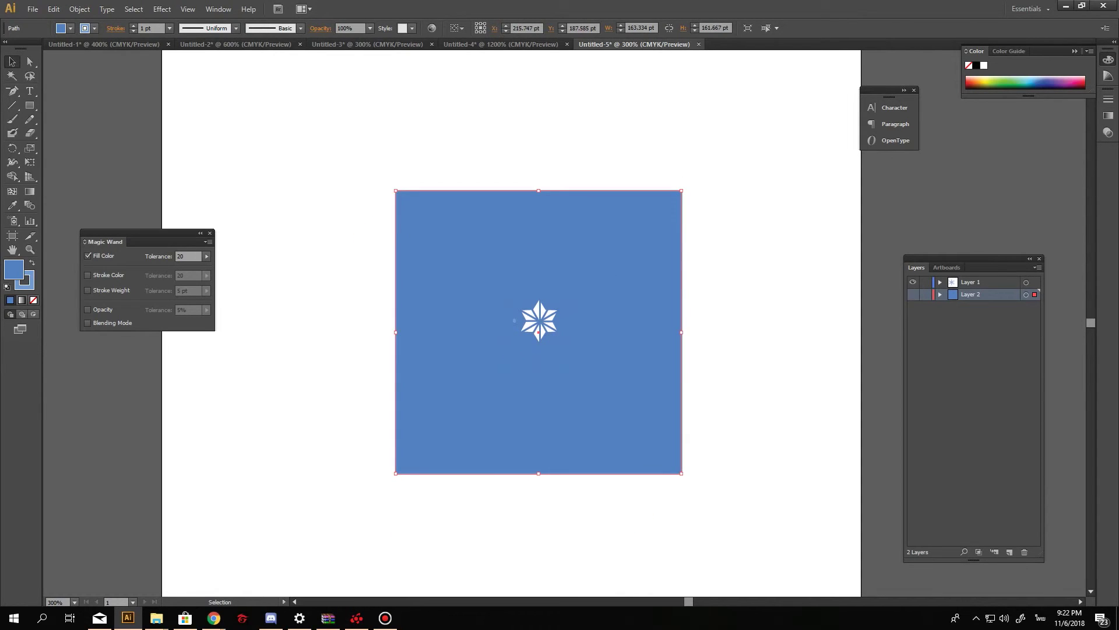
pyautogui.hotkey('ctrl', 'z')
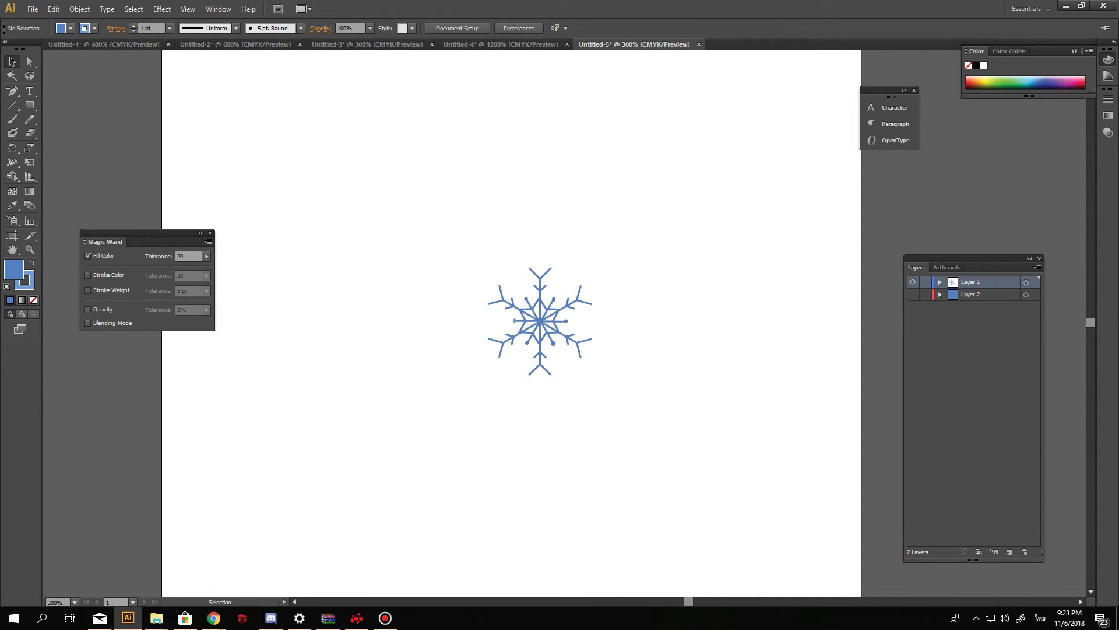
pyautogui.hotkey('ctrl', 'shift', 'z')
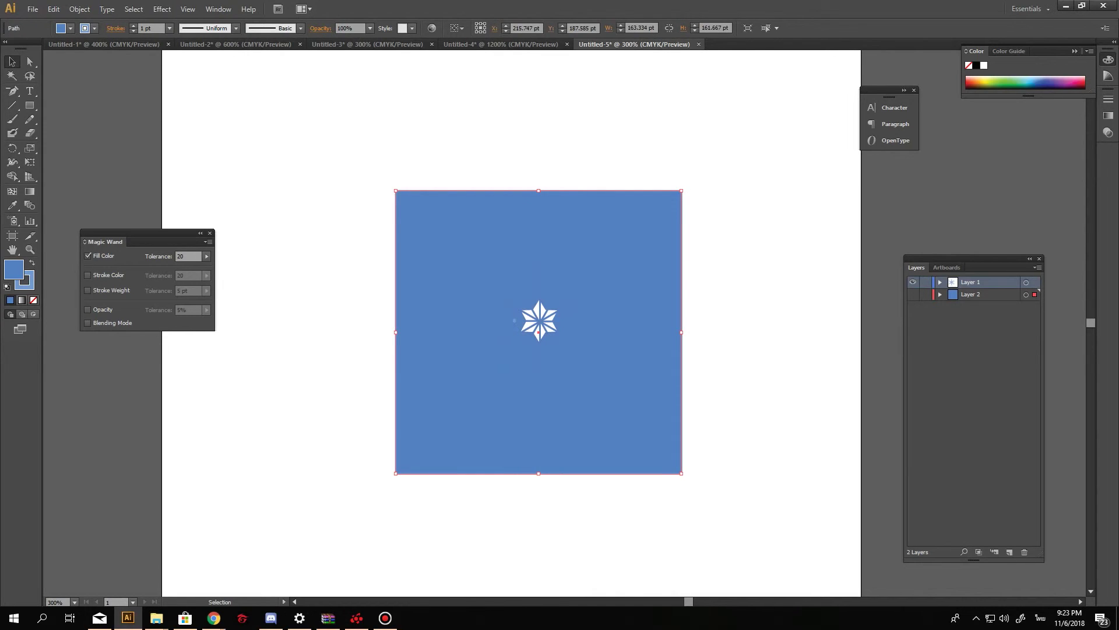
pyautogui.hotkey('ctrl', 'z')
pyautogui.moveTo(663, 215); pyautogui.dragTo(439, 364)
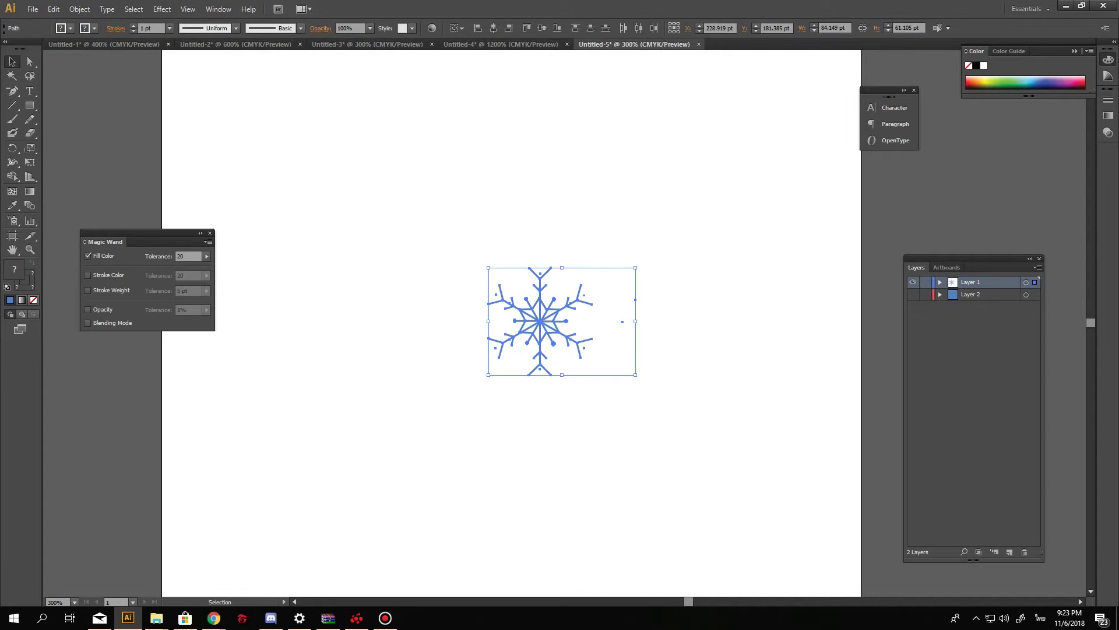
# - Remove the snowflake's fill and try fill colours in the Color Picker, pasting a light blue value
pyautogui.click(34, 300)
pyautogui.doubleClick(14, 268)
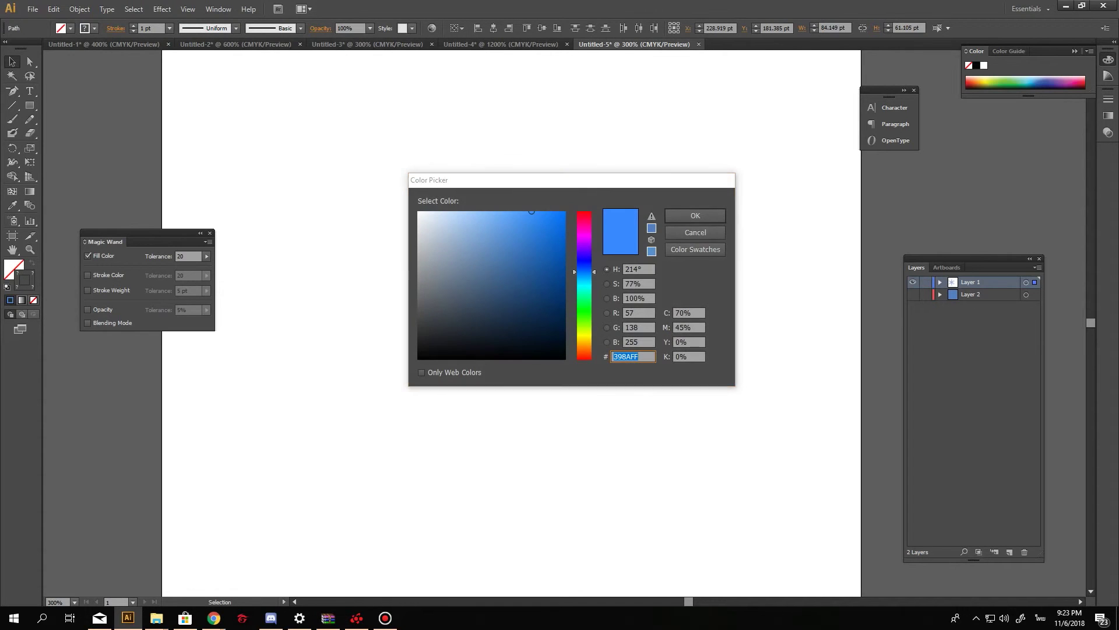
pyautogui.click(695, 232)
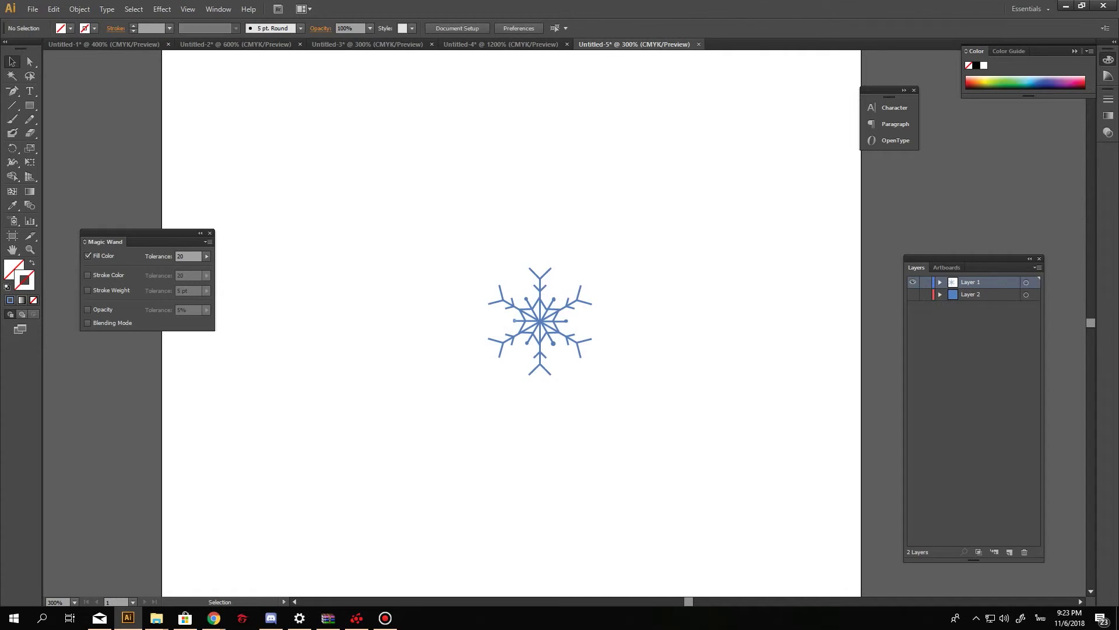
pyautogui.doubleClick(14, 269)
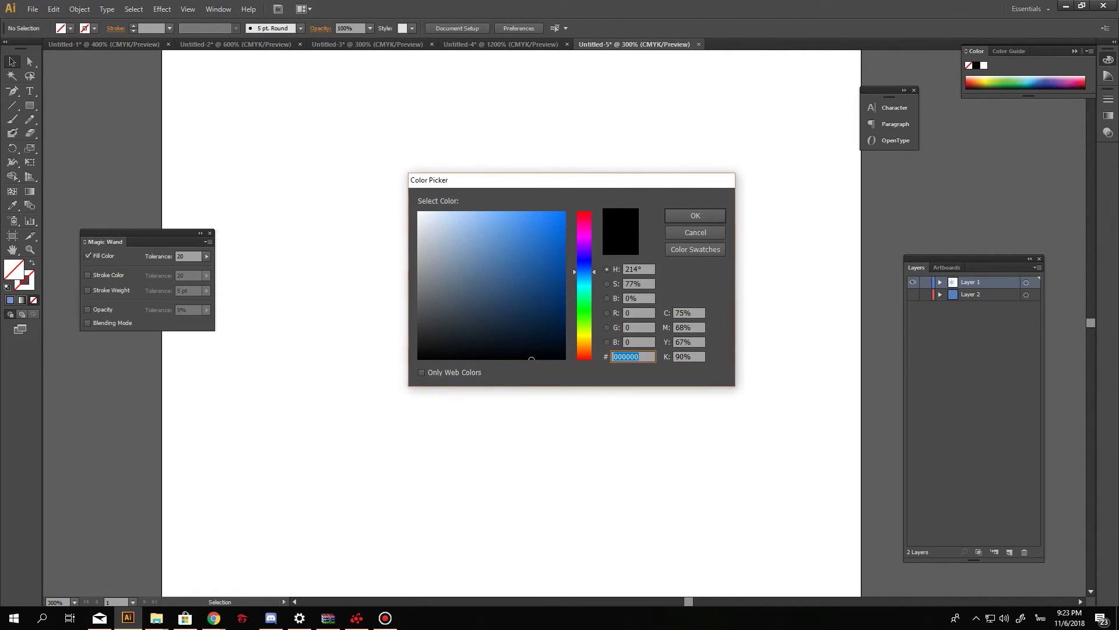
pyautogui.click(696, 215)
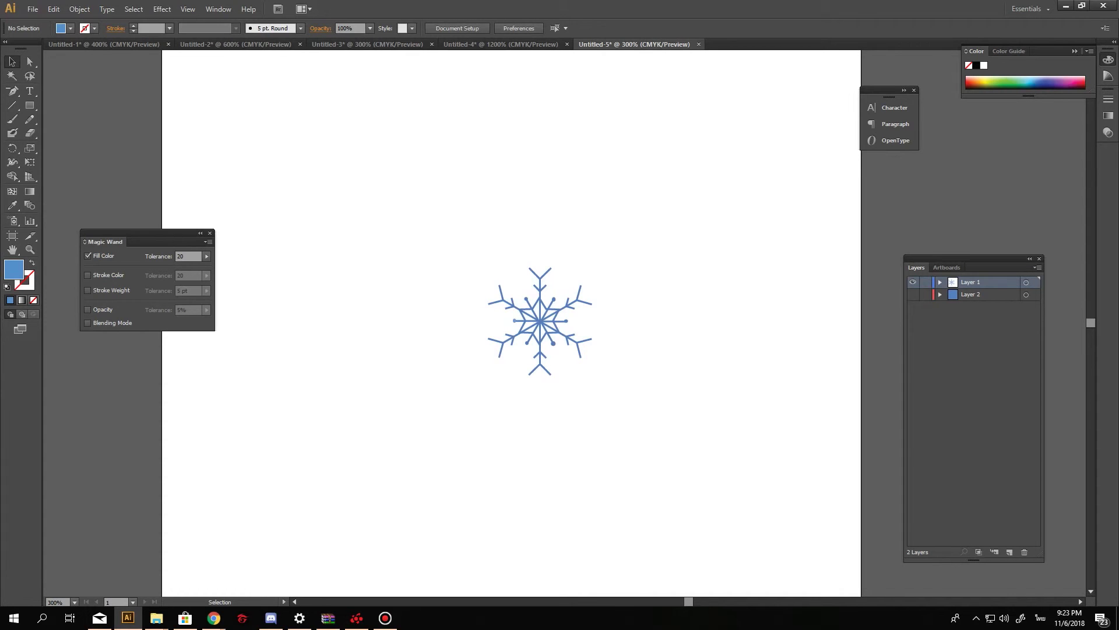
pyautogui.doubleClick(14, 270)
pyautogui.hotkey('ctrl', 'v')
pyautogui.hotkey('ctrl', 'v')
# - Set the snowflake's stroke colour to white ffffff
pyautogui.press('x')
pyautogui.doubleClick(14, 269)
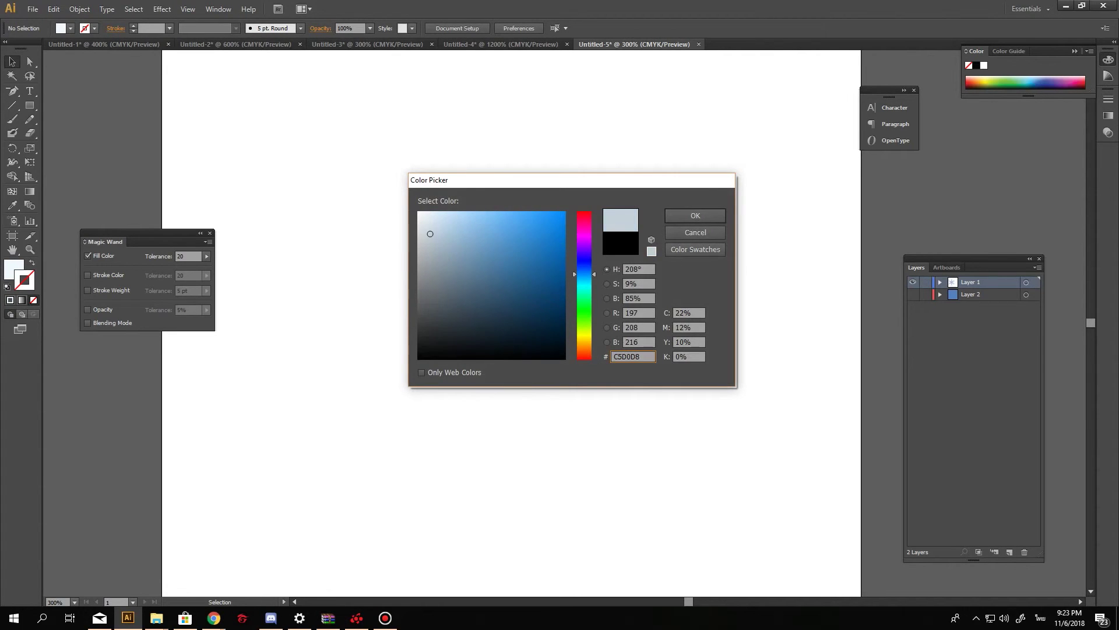
pyautogui.write('ffffff')
pyautogui.press('Return')
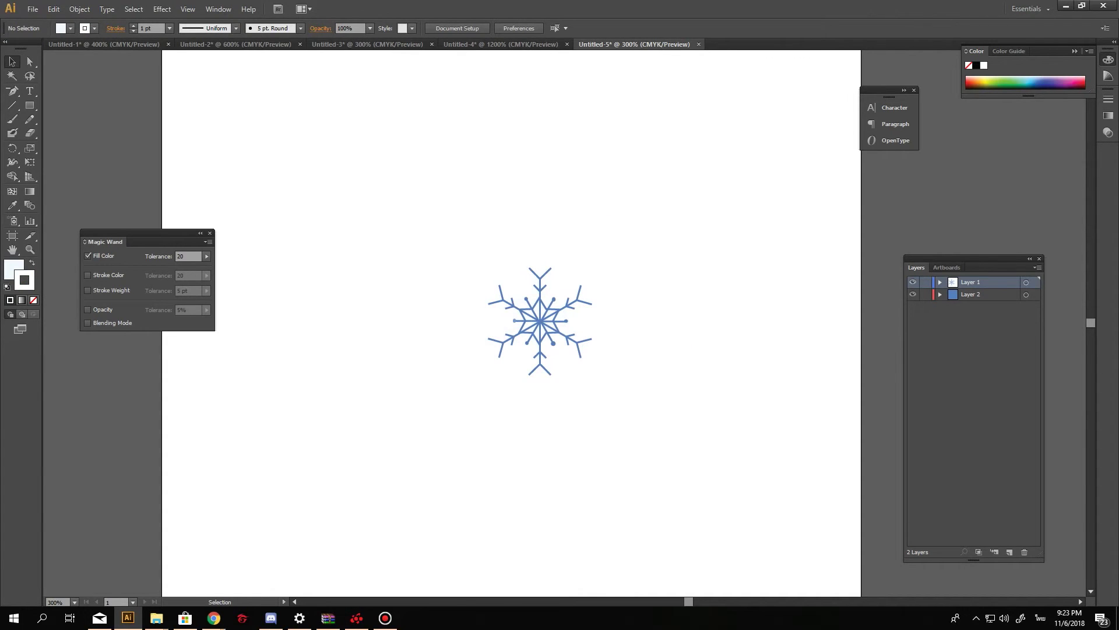
# - Expand Layer 1 to list its paths, select the first path, and open the Stroke panel
pyautogui.click(940, 281)
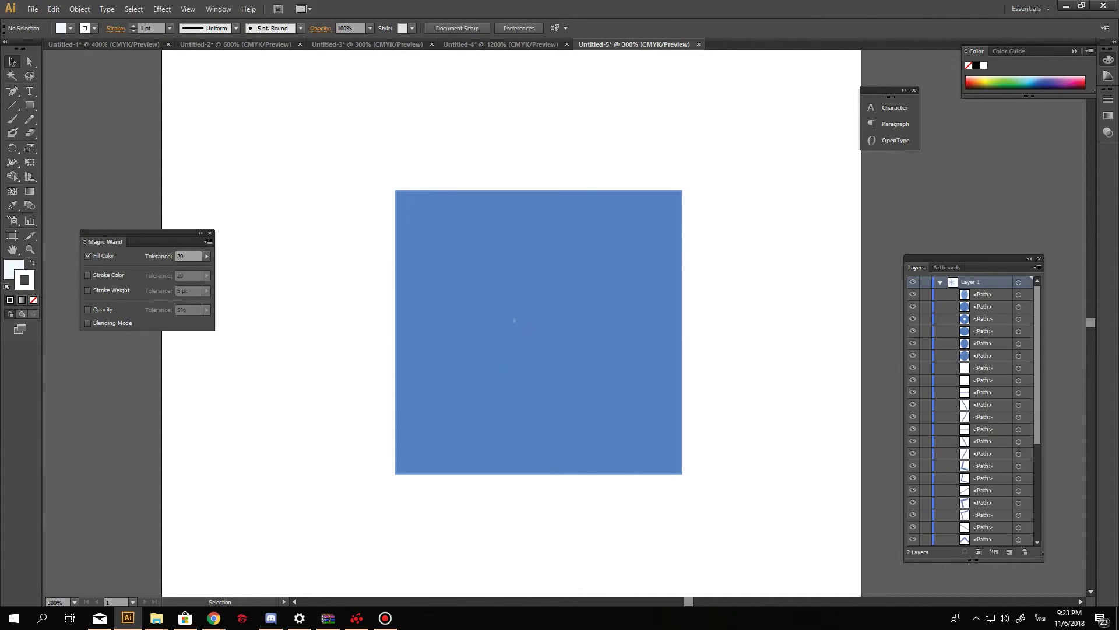
pyautogui.click(983, 294)
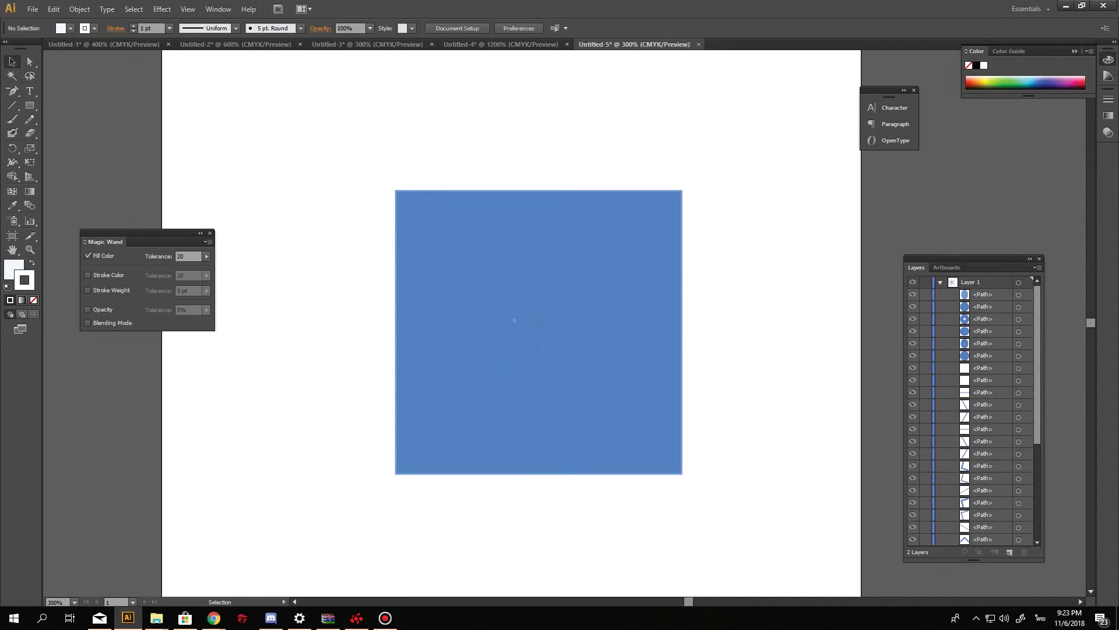
pyautogui.click(757, 288)
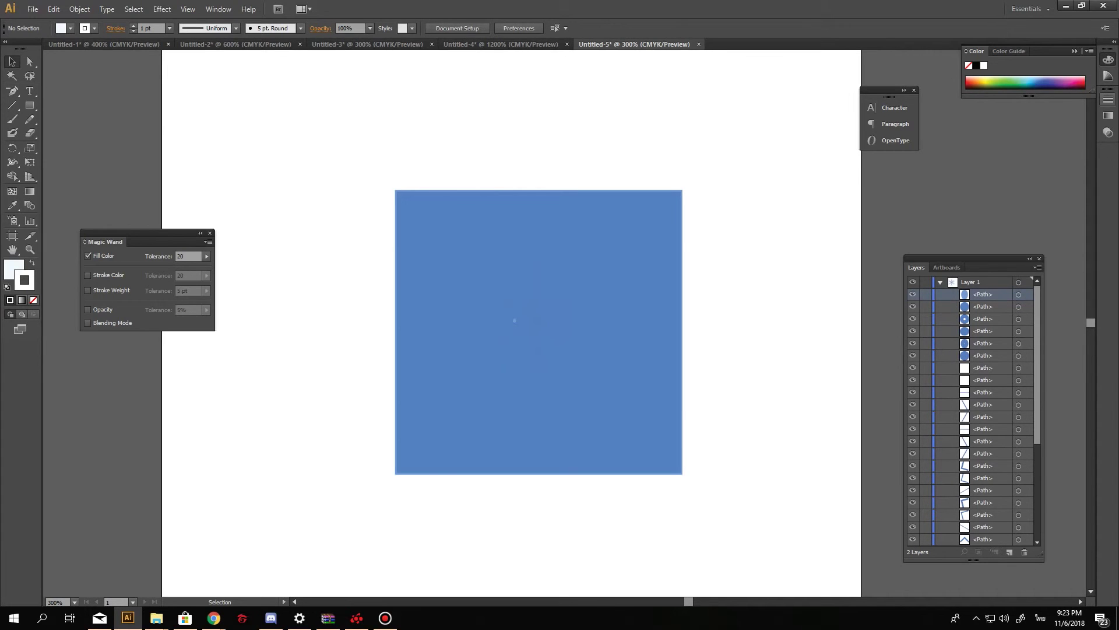
pyautogui.click(1108, 76)
pyautogui.click(1108, 99)
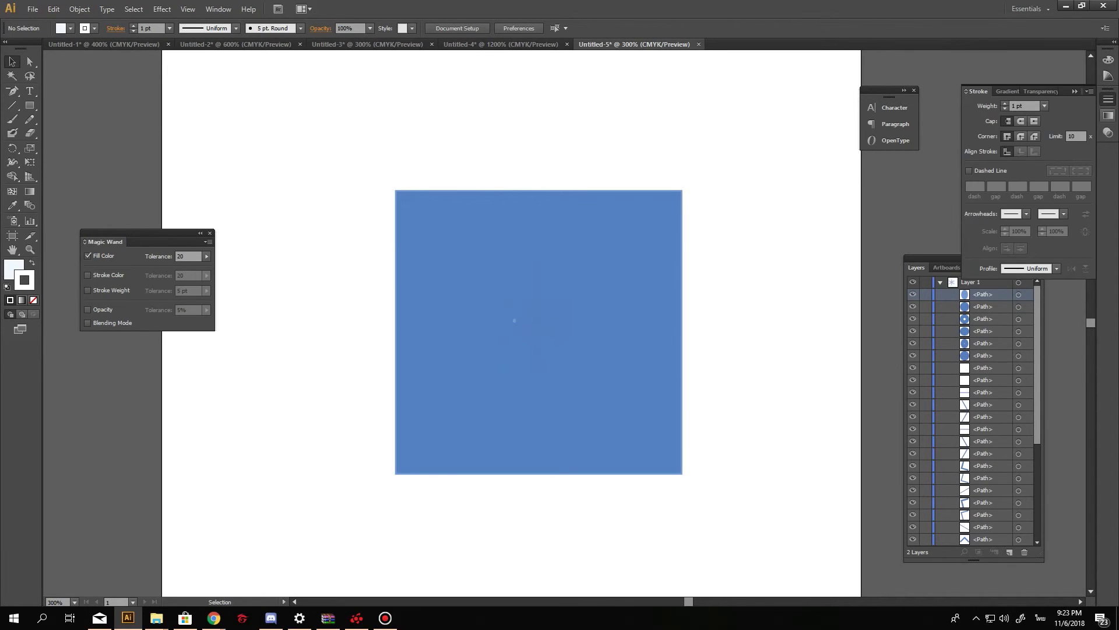
# - Look through the Stroke and Gradient panels and undo an accidental move of the blue square
pyautogui.click(1108, 115)
pyautogui.click(1108, 116)
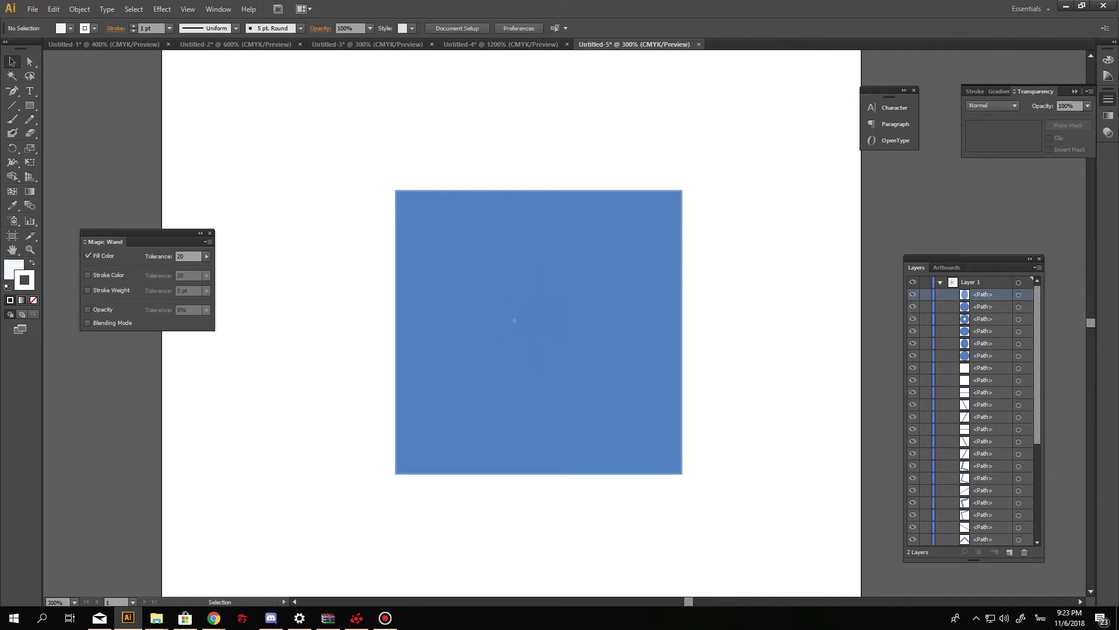
pyautogui.click(975, 91)
pyautogui.click(1109, 116)
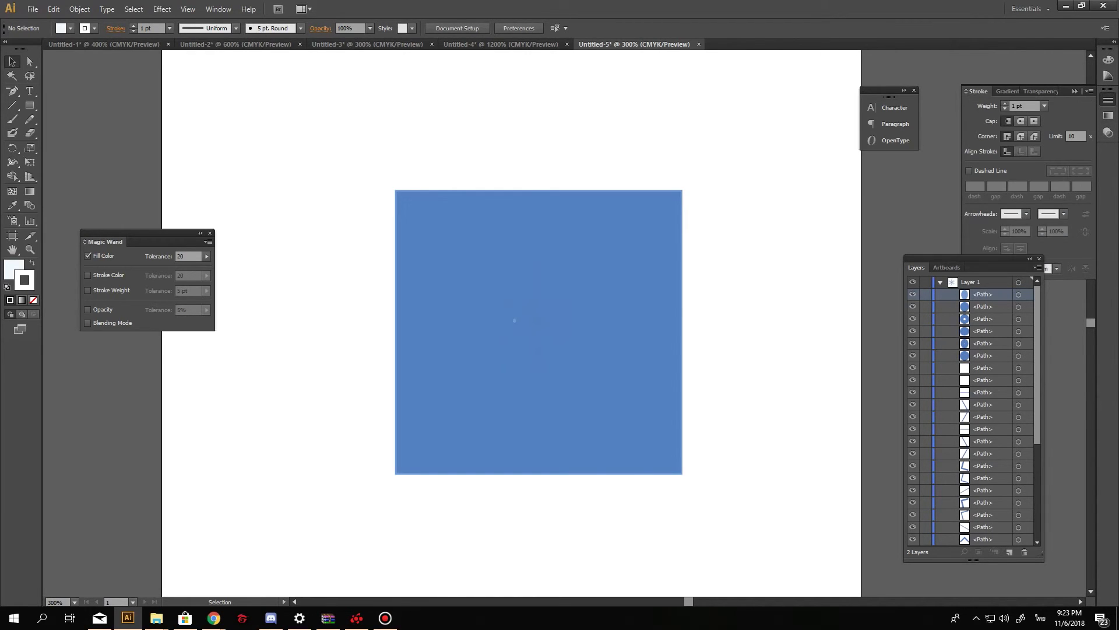
pyautogui.moveTo(538, 332); pyautogui.dragTo(505, 364)
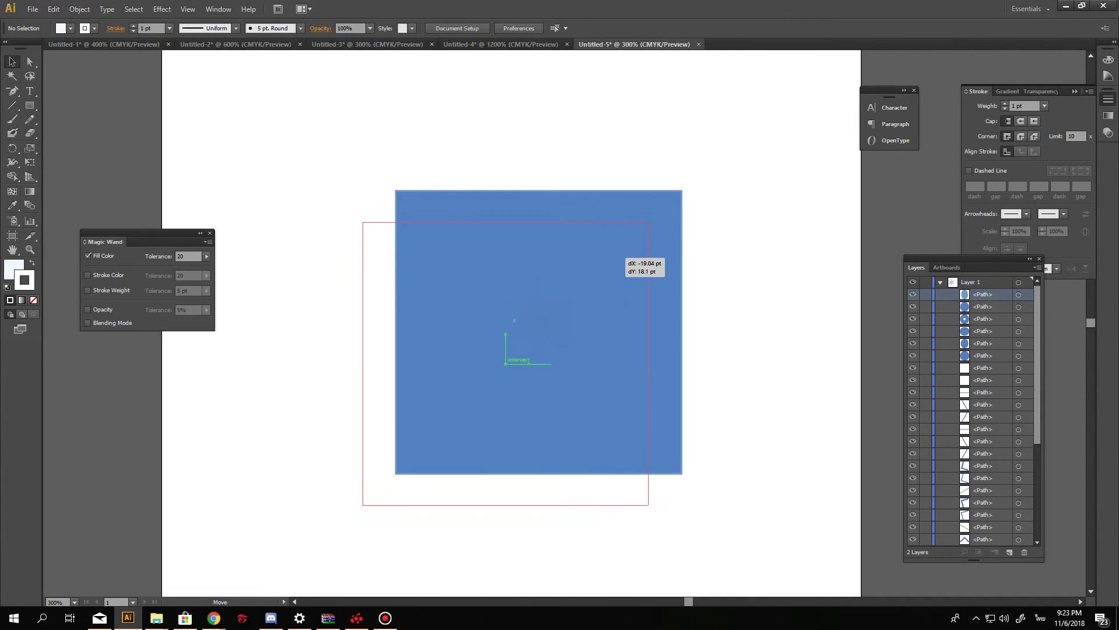
pyautogui.hotkey('ctrl', 'z')
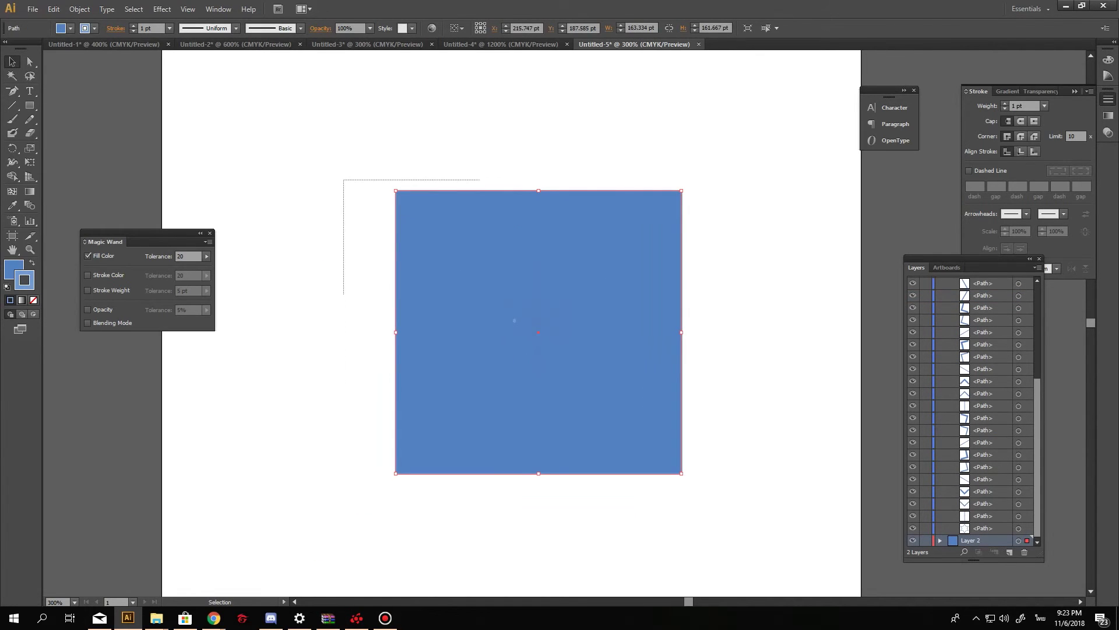
# - Select the snowflake paths and try a white ffffff fill, then clear it
pyautogui.moveTo(343, 178); pyautogui.dragTo(757, 499)
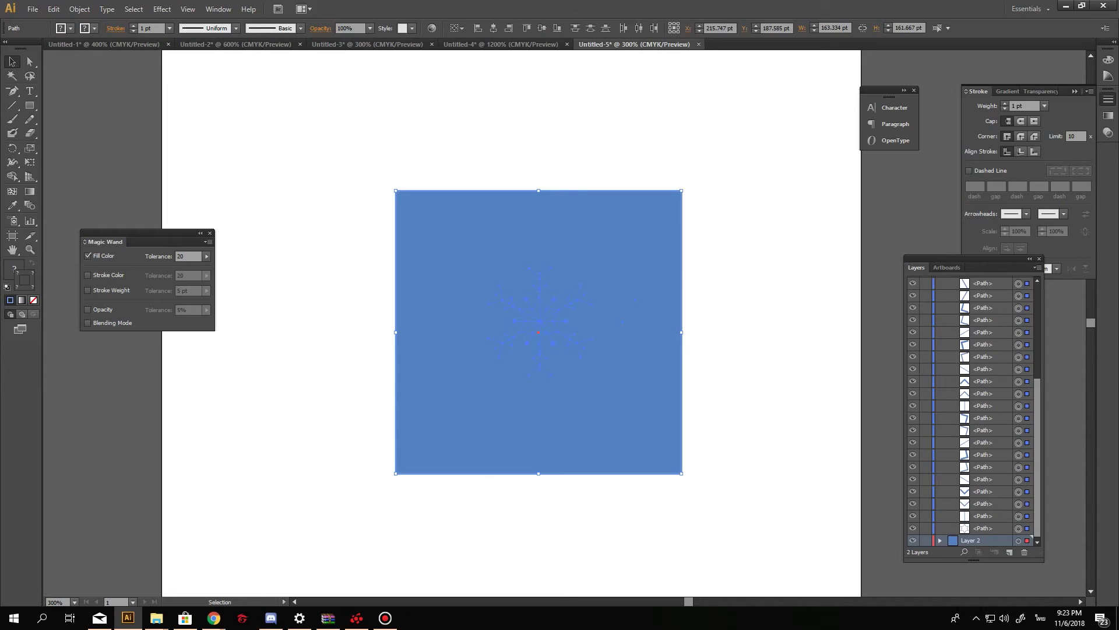
pyautogui.click(539, 321)
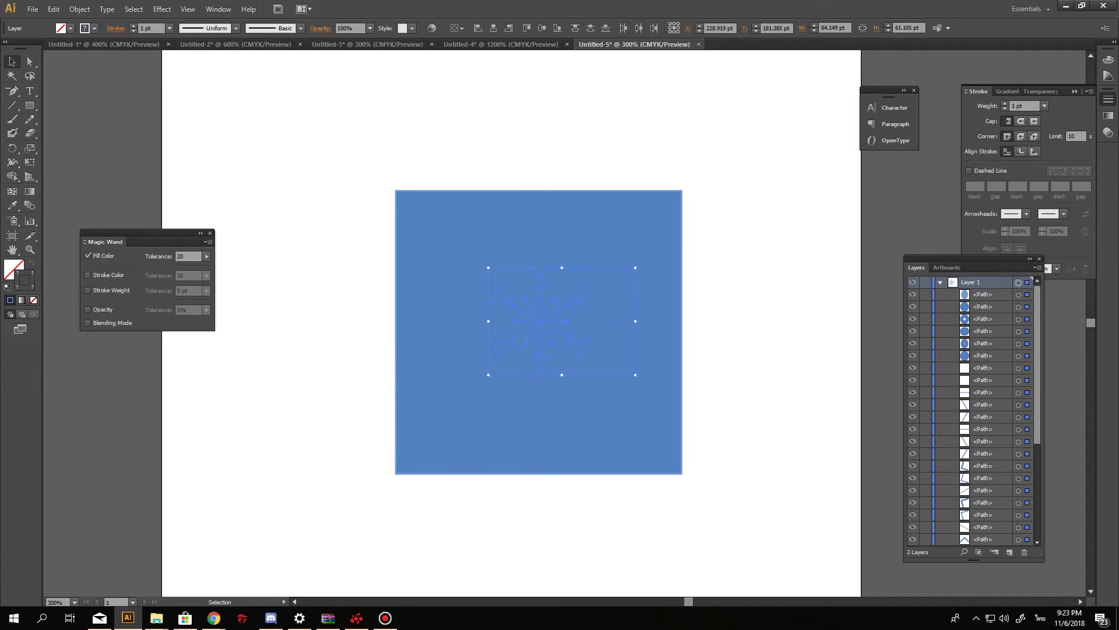
pyautogui.doubleClick(14, 270)
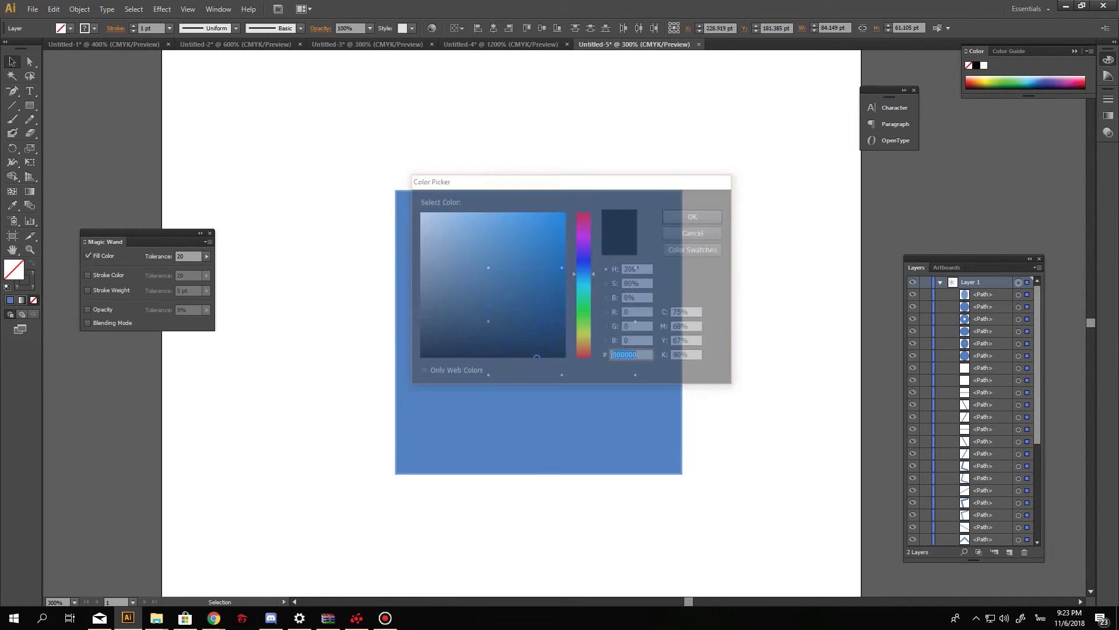
pyautogui.write('ffffff')
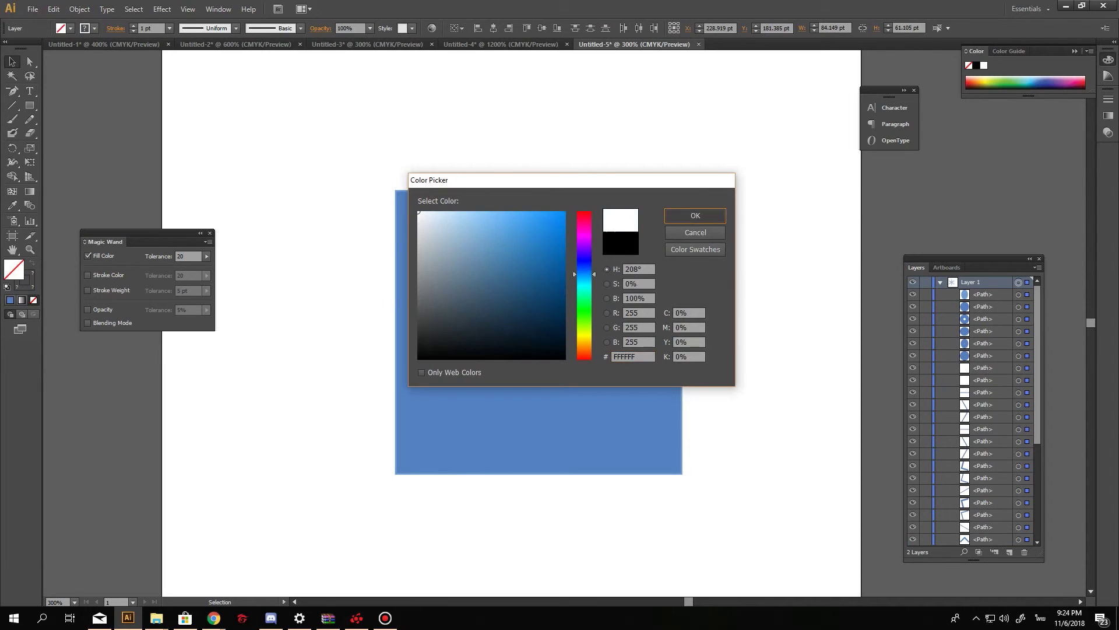
pyautogui.press('Return')
pyautogui.press('/')
pyautogui.doubleClick(14, 269)
pyautogui.click(695, 216)
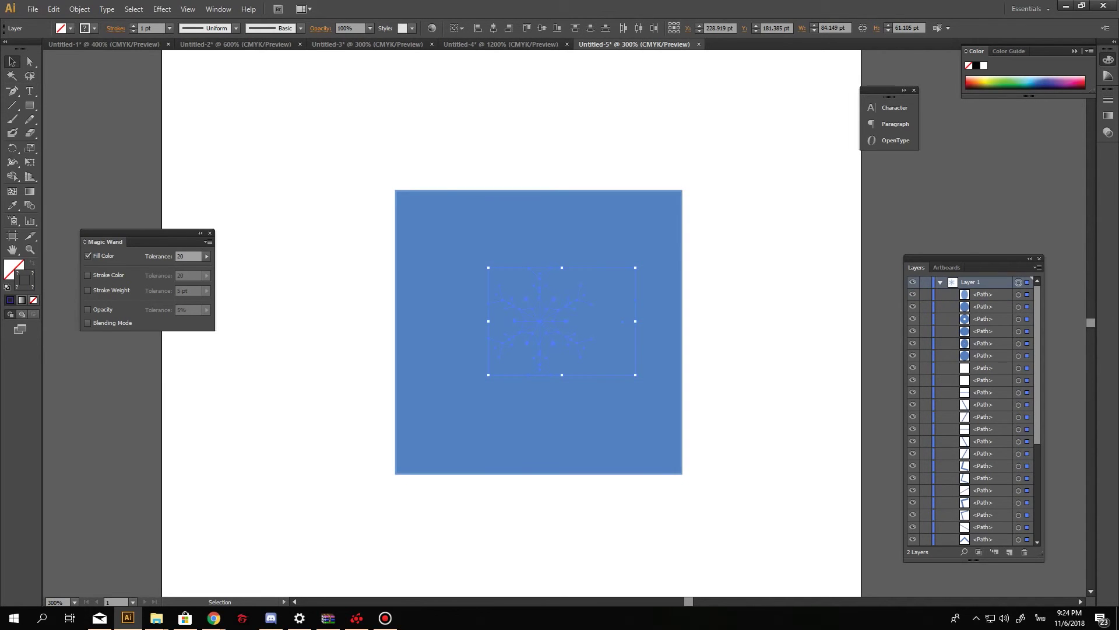
# - Fill the snowflake paths with very light blue-white EBF2F6, then deselect everything
pyautogui.doubleClick(13, 270)
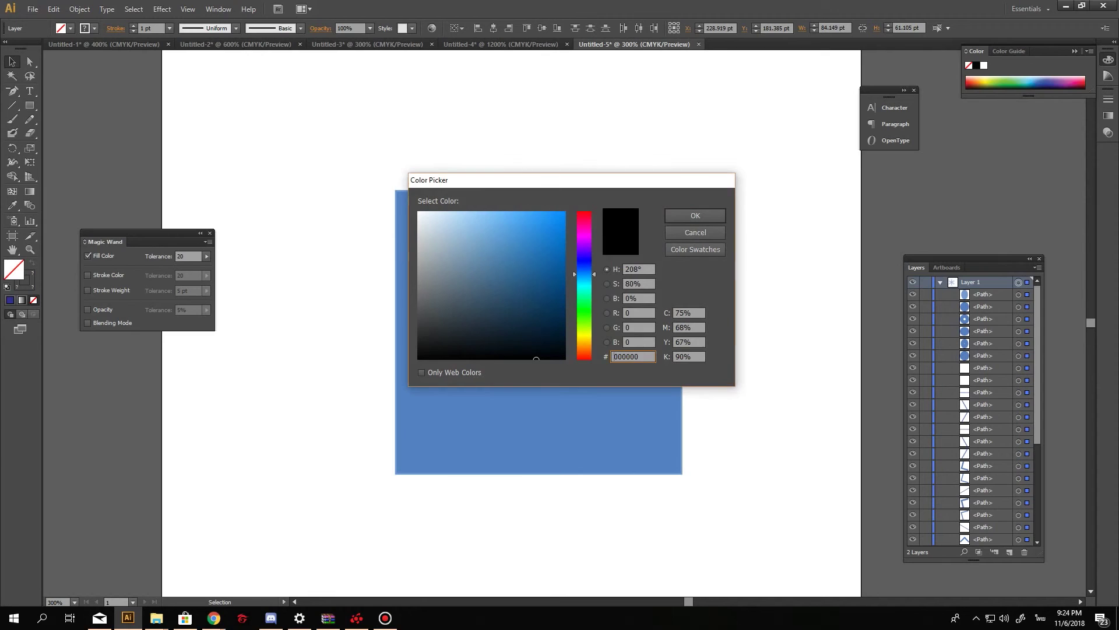
pyautogui.click(429, 218)
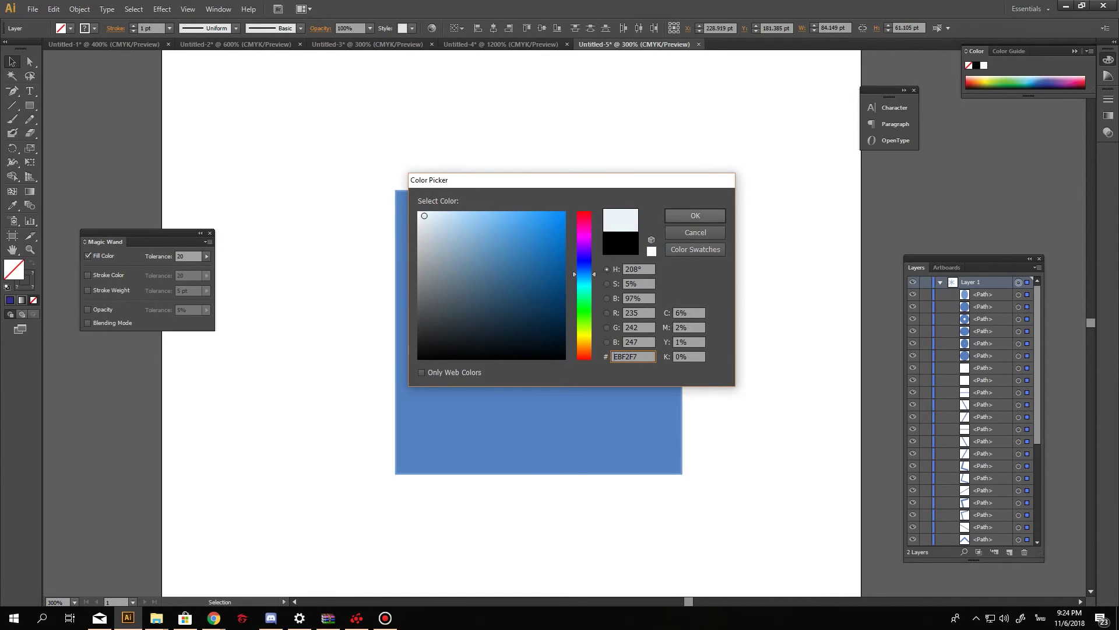
pyautogui.click(696, 215)
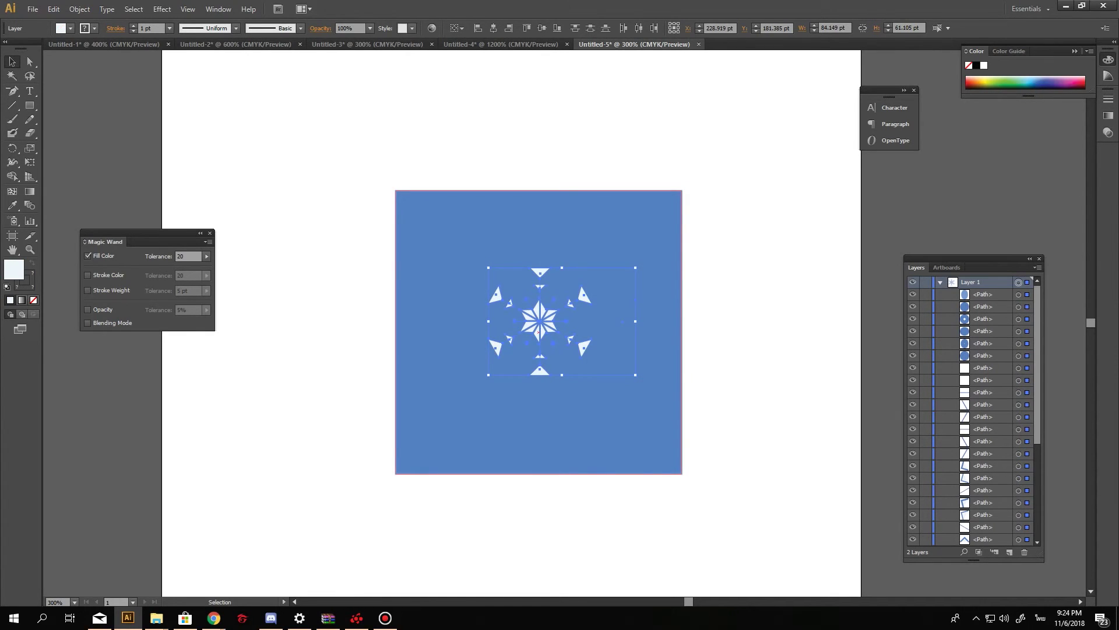
pyautogui.doubleClick(13, 270)
pyautogui.click(694, 216)
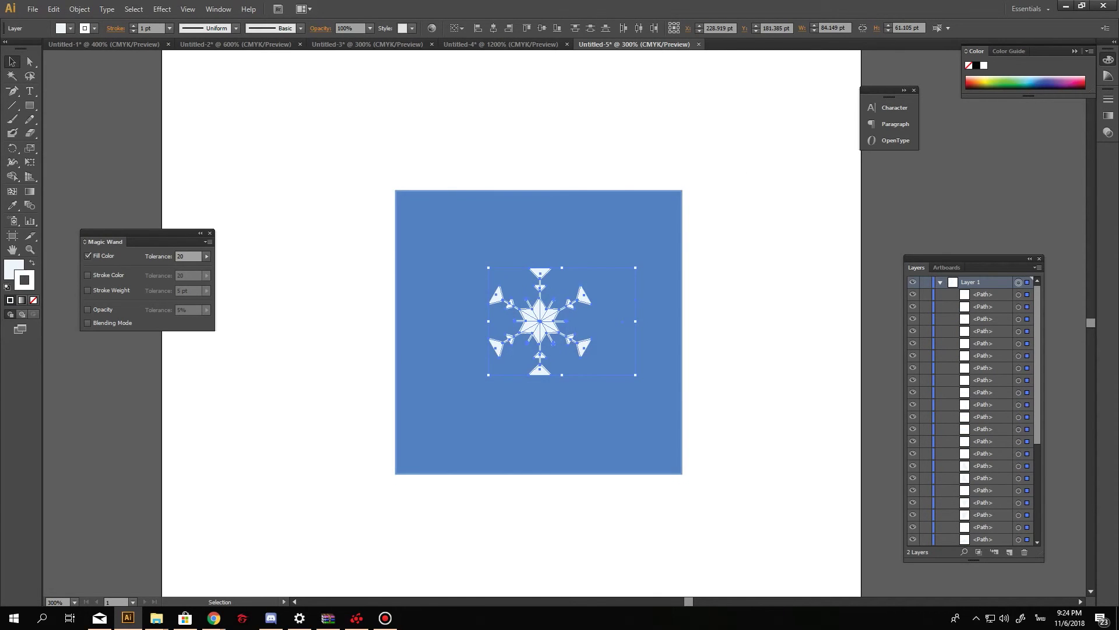
pyautogui.doubleClick(12, 270)
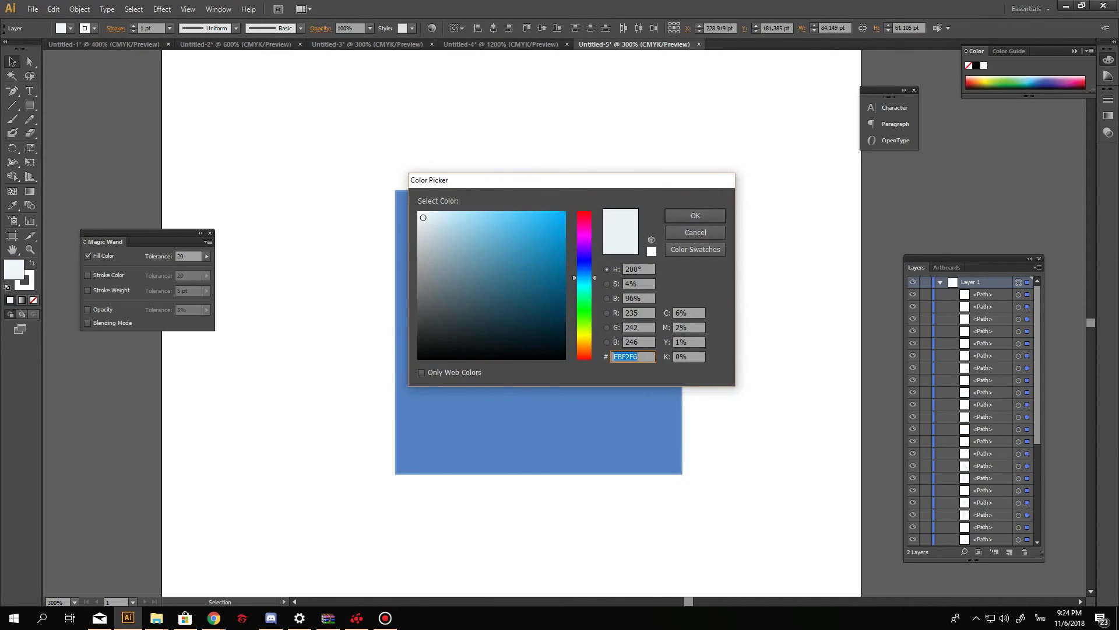
pyautogui.click(695, 215)
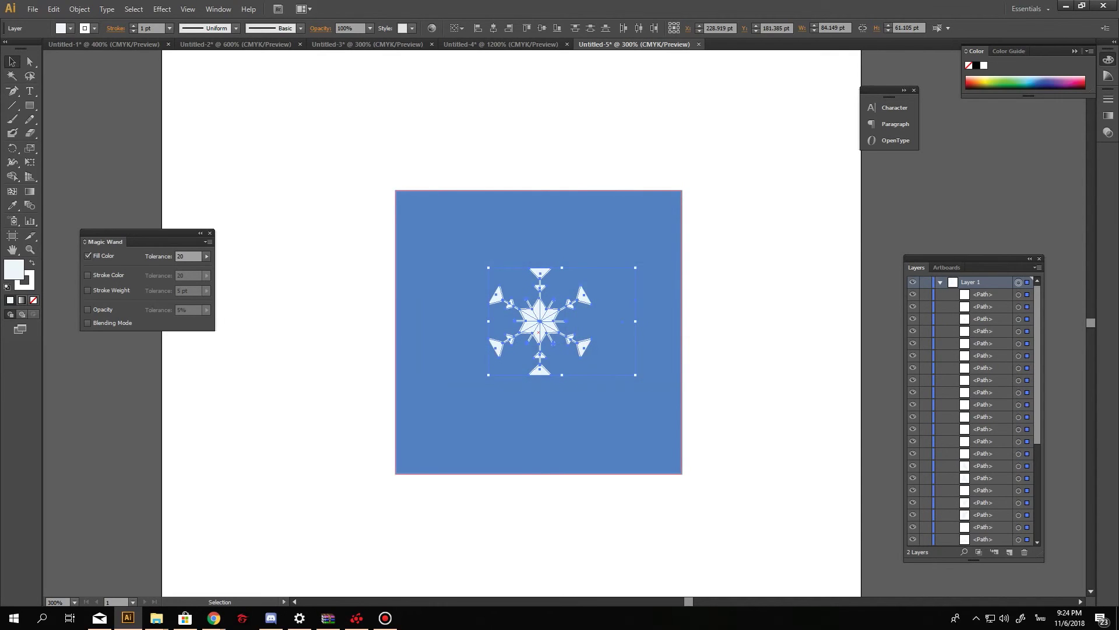
pyautogui.hotkey('ctrl', 'shift', 'a')
pyautogui.hotkey('ctrl', '=')
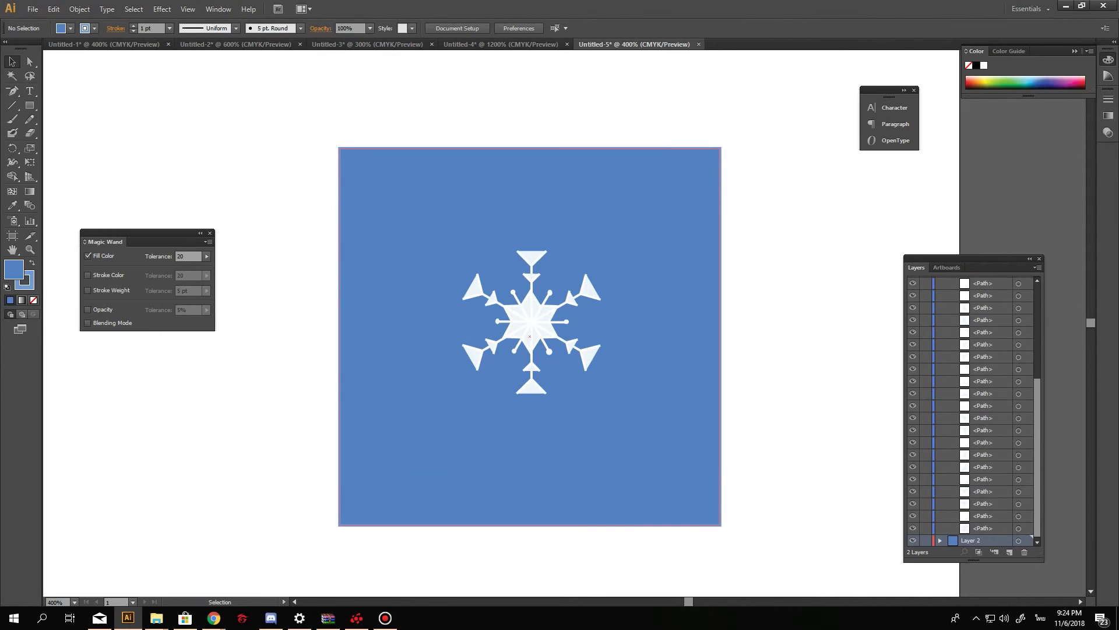
# - Set the zoom to 400%, collapse Layer 1's path list, and check Layer 2's options
pyautogui.hotkey('ctrl', '=')
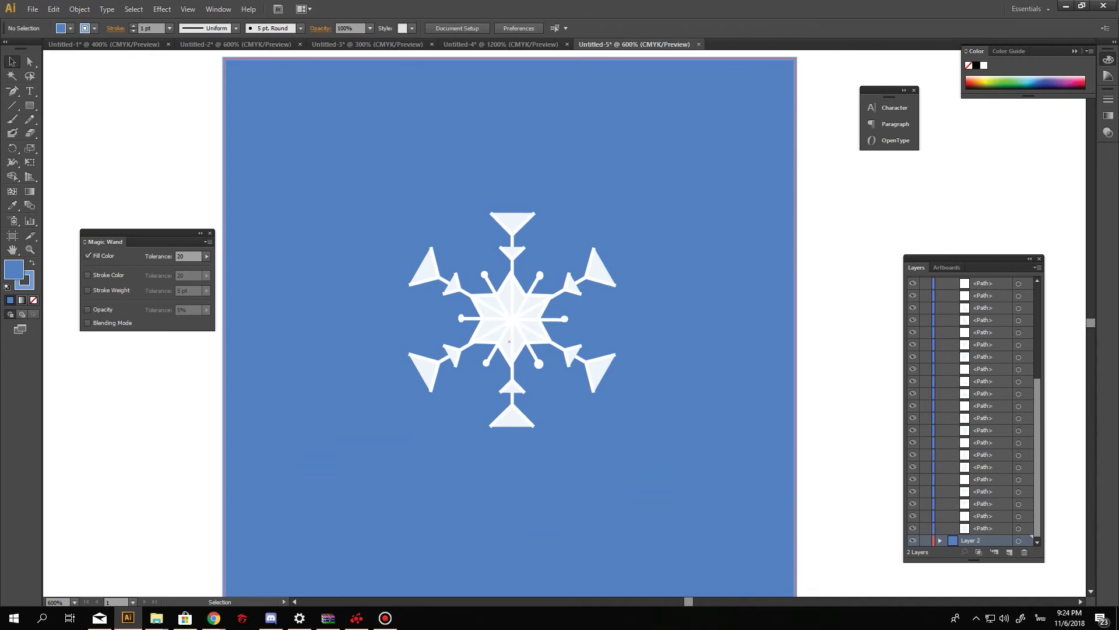
pyautogui.hotkey('ctrl', '-')
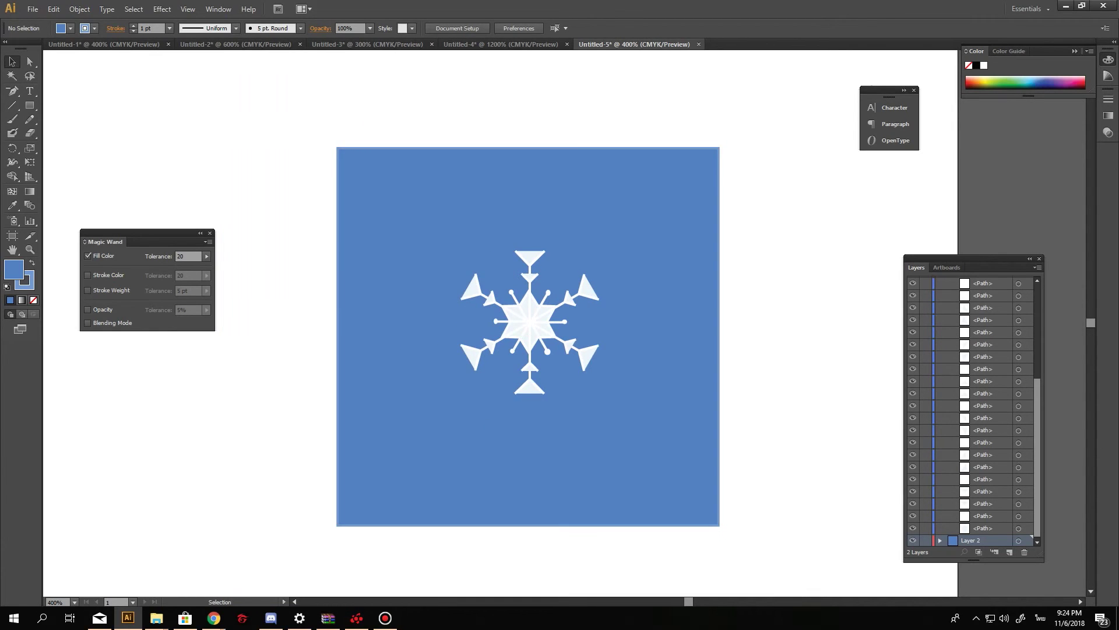
pyautogui.scroll(5, 974, 408)
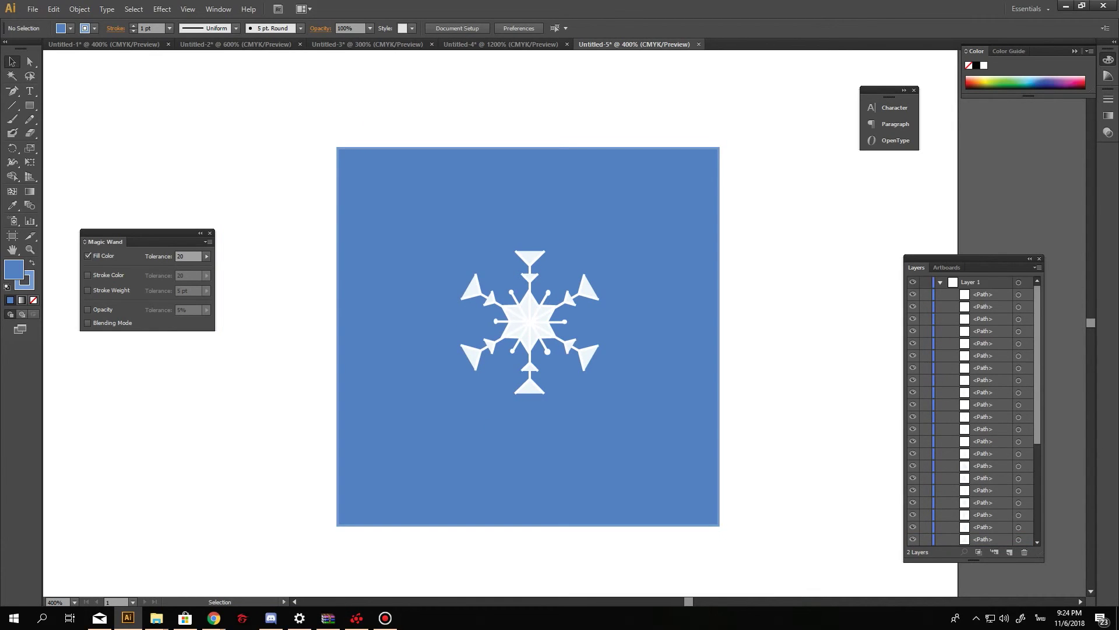
pyautogui.click(940, 283)
pyautogui.doubleClick(1003, 295)
pyautogui.click(681, 349)
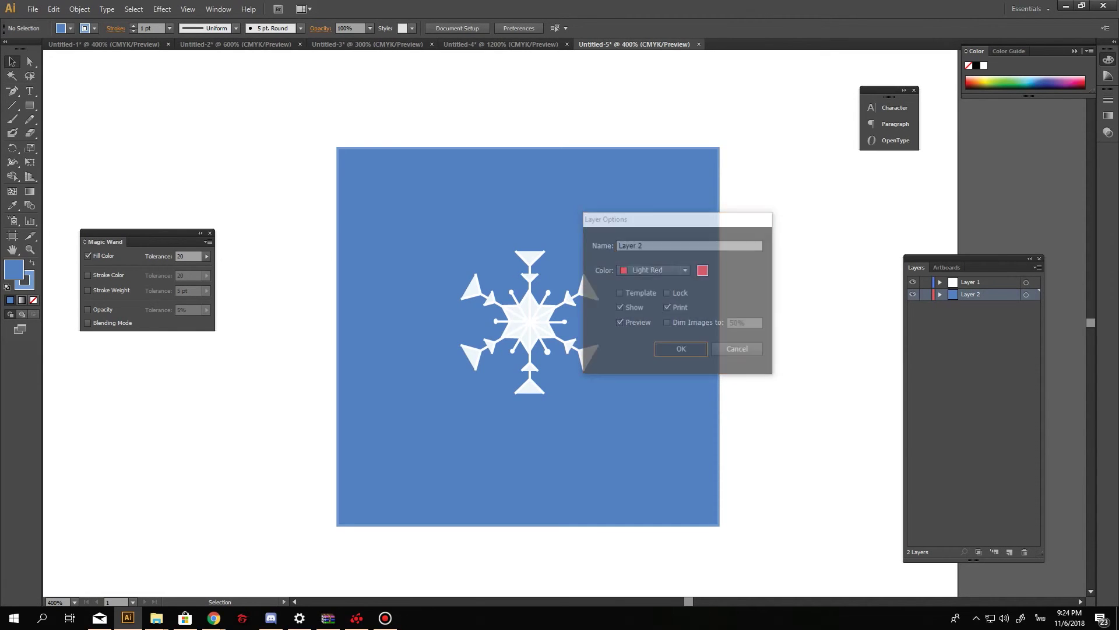
# - Open the Gradient panel, select the background square, and apply a gradient to it
pyautogui.click(1108, 115)
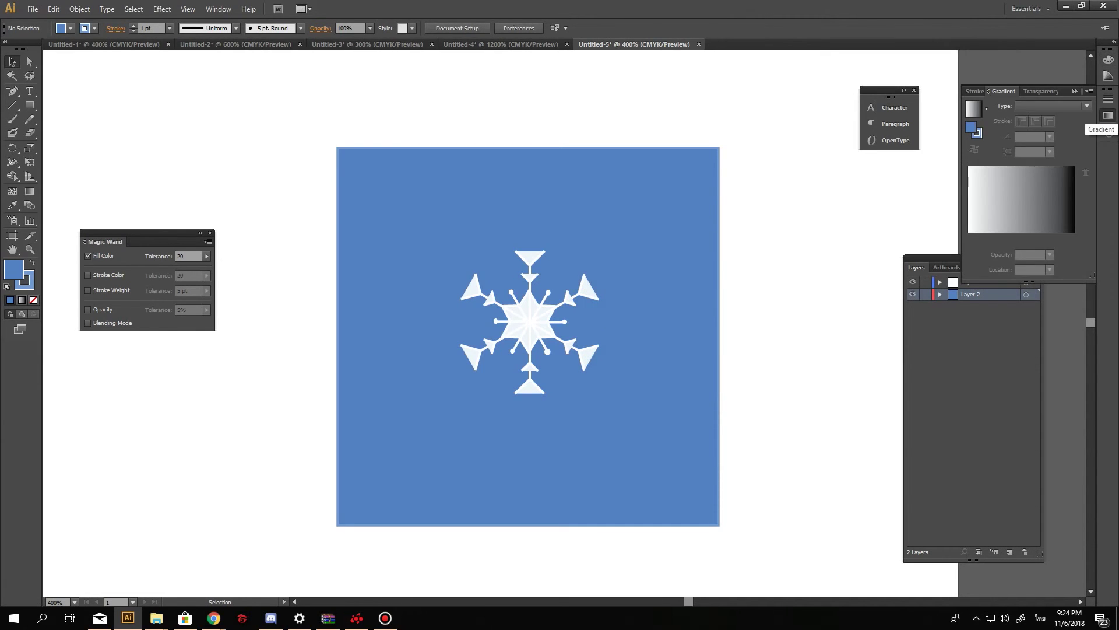
pyautogui.click(1108, 115)
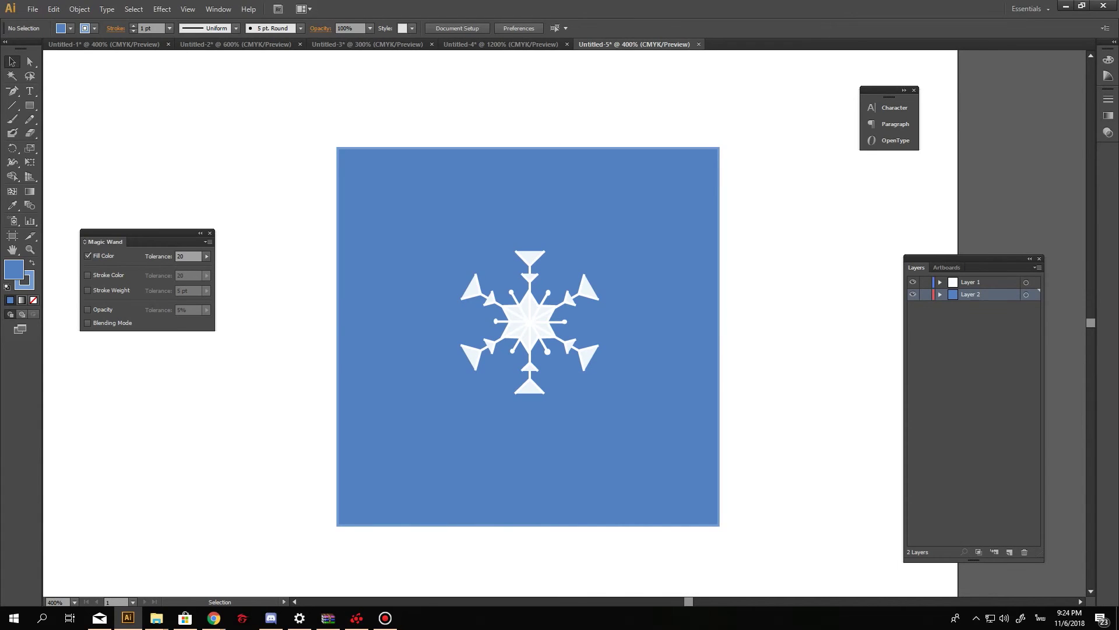
pyautogui.click(1108, 115)
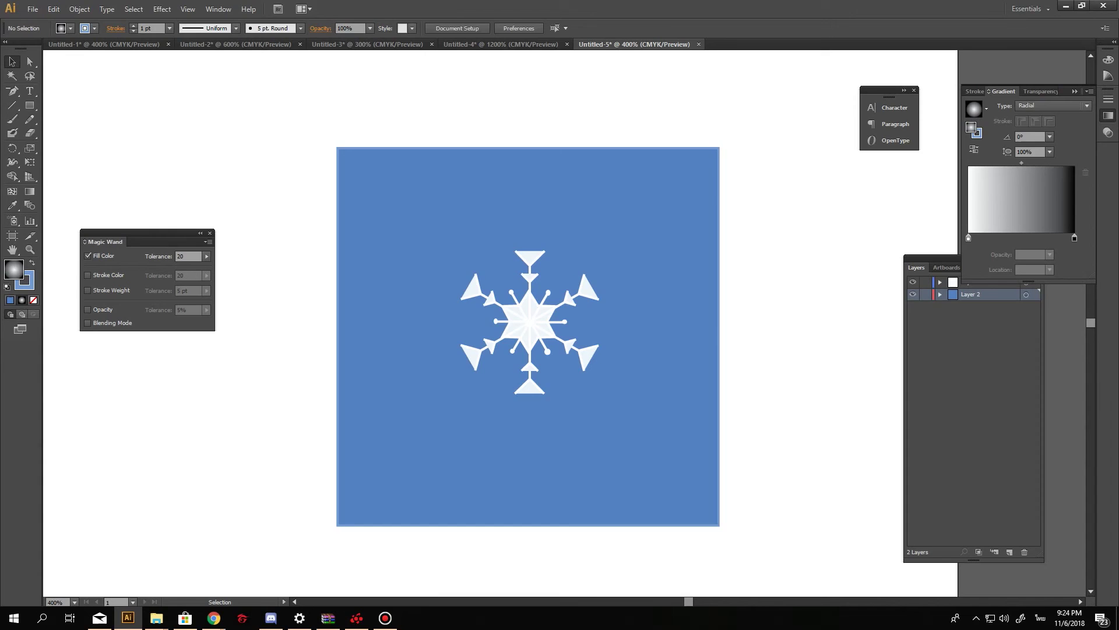
pyautogui.hotkey('ctrl', 'a')
pyautogui.click(1087, 105)
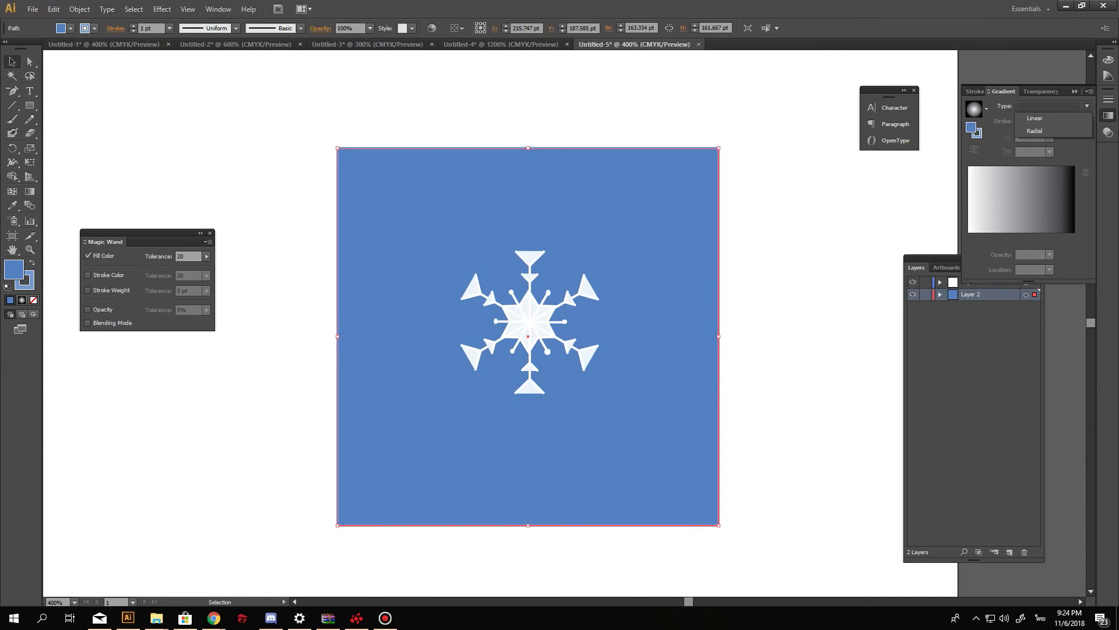
# - Make the square's gradient radial and try the Super Soft Black Vignette preset
pyautogui.click(1035, 118)
pyautogui.click(1086, 105)
pyautogui.click(1034, 130)
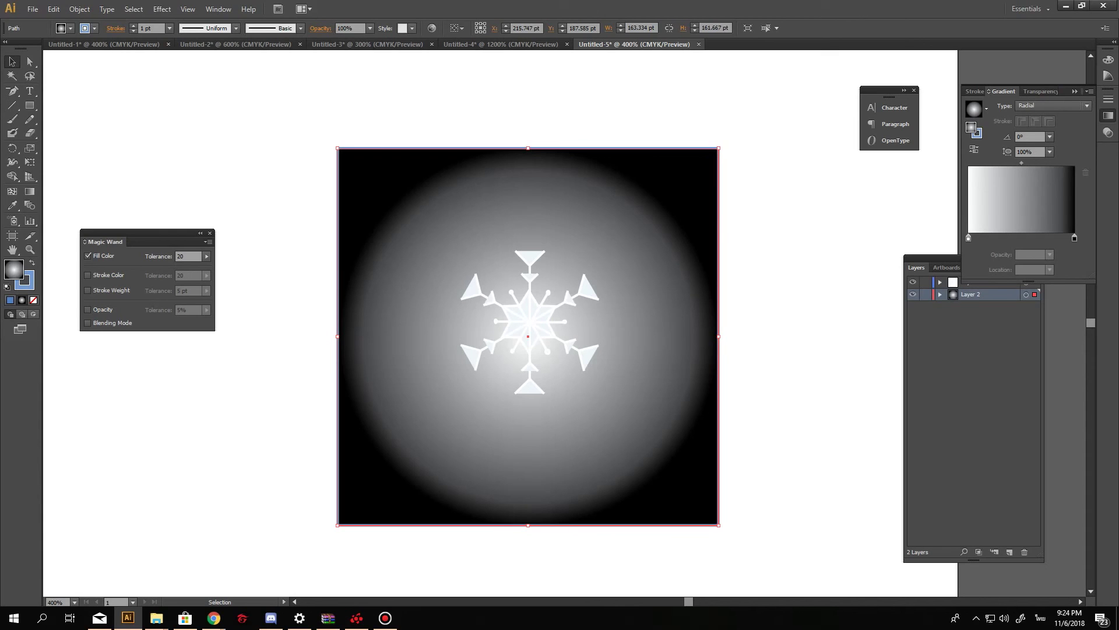
pyautogui.click(986, 109)
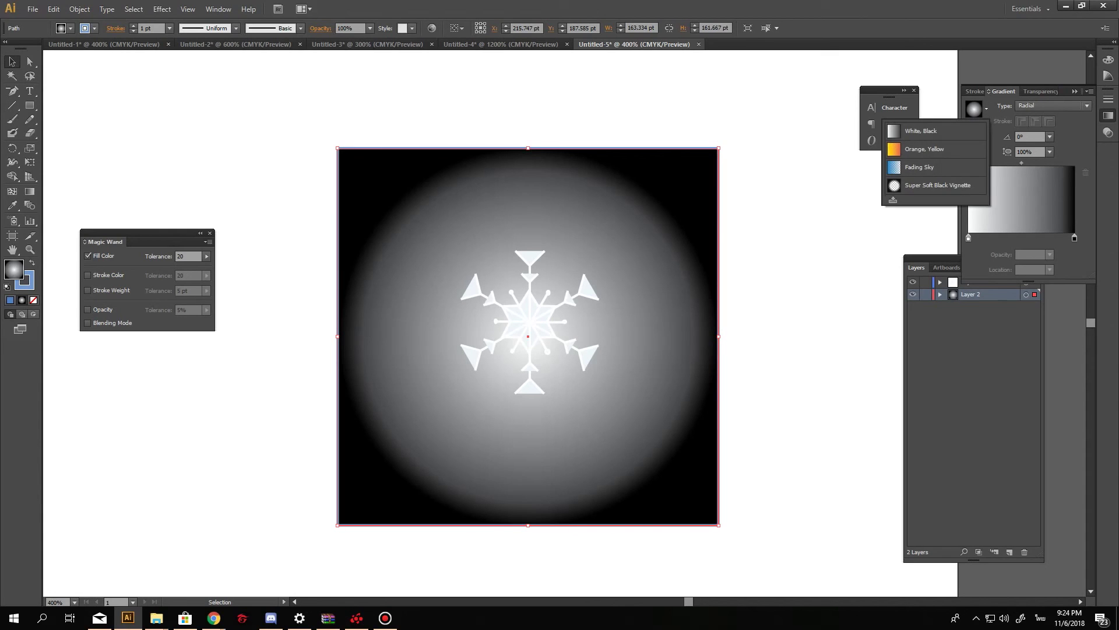
pyautogui.click(938, 185)
# - Apply the White, Black gradient preset to the square and set its type to Radial
pyautogui.click(986, 108)
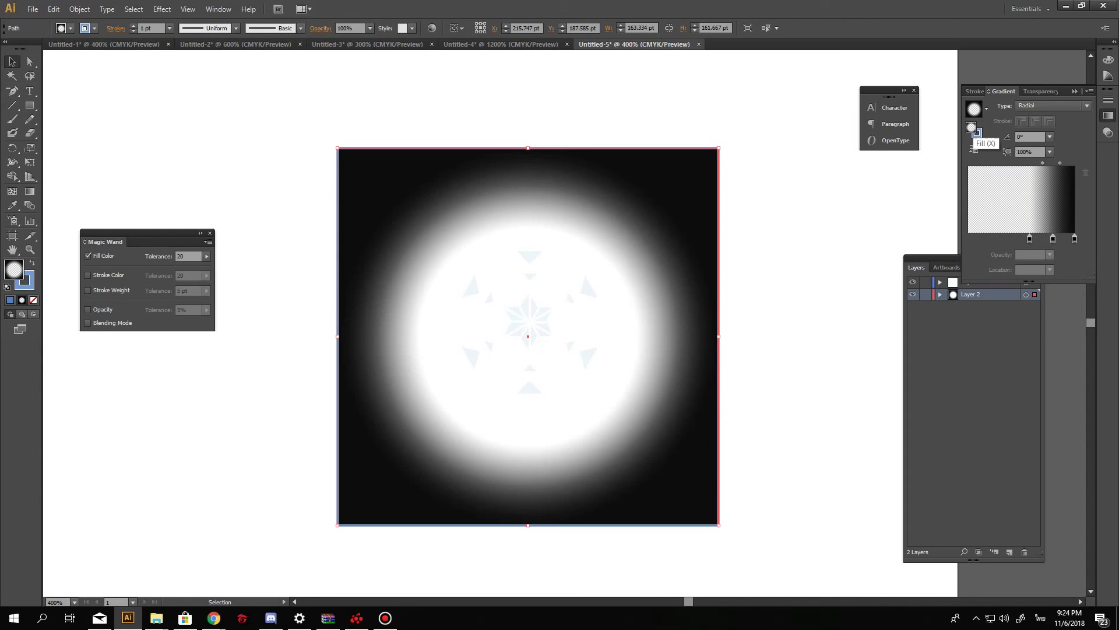
pyautogui.click(975, 129)
pyautogui.click(986, 109)
pyautogui.click(933, 131)
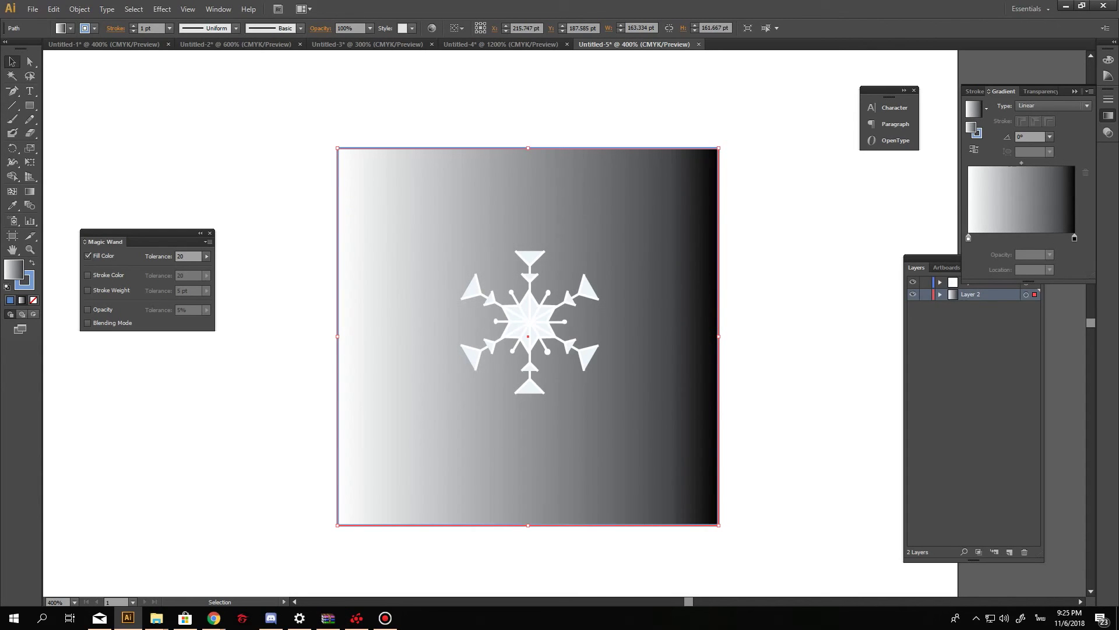
pyautogui.click(1052, 105)
pyautogui.click(1044, 129)
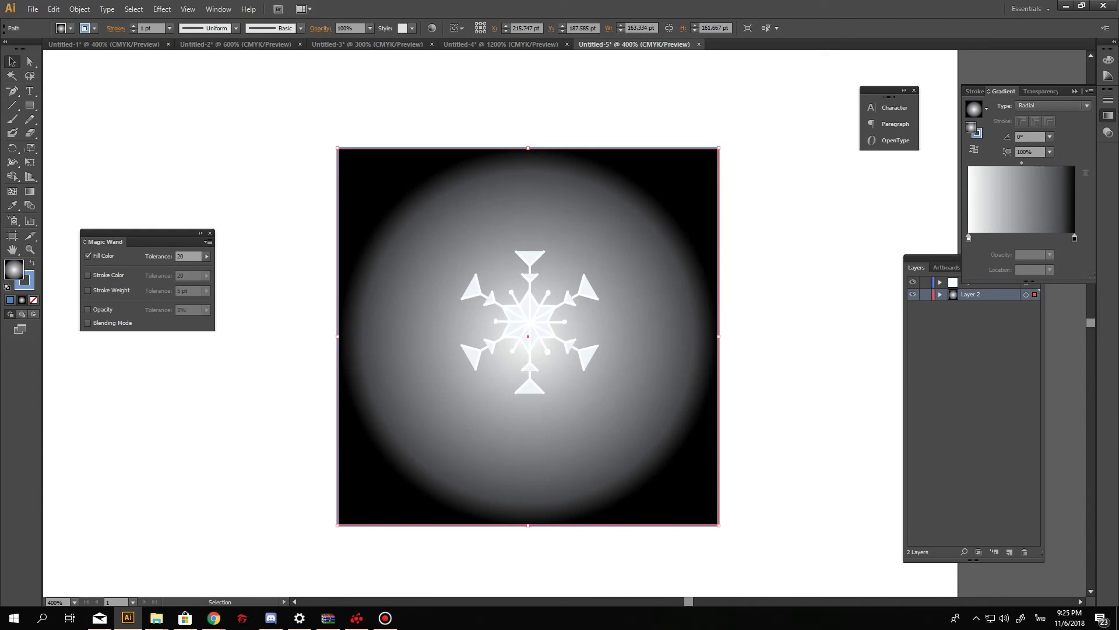
# - Fill the square light blue 52bcec, then apply the Fading Sky preset as a radial gradient
pyautogui.doubleClick(14, 270)
pyautogui.write('52bcec')
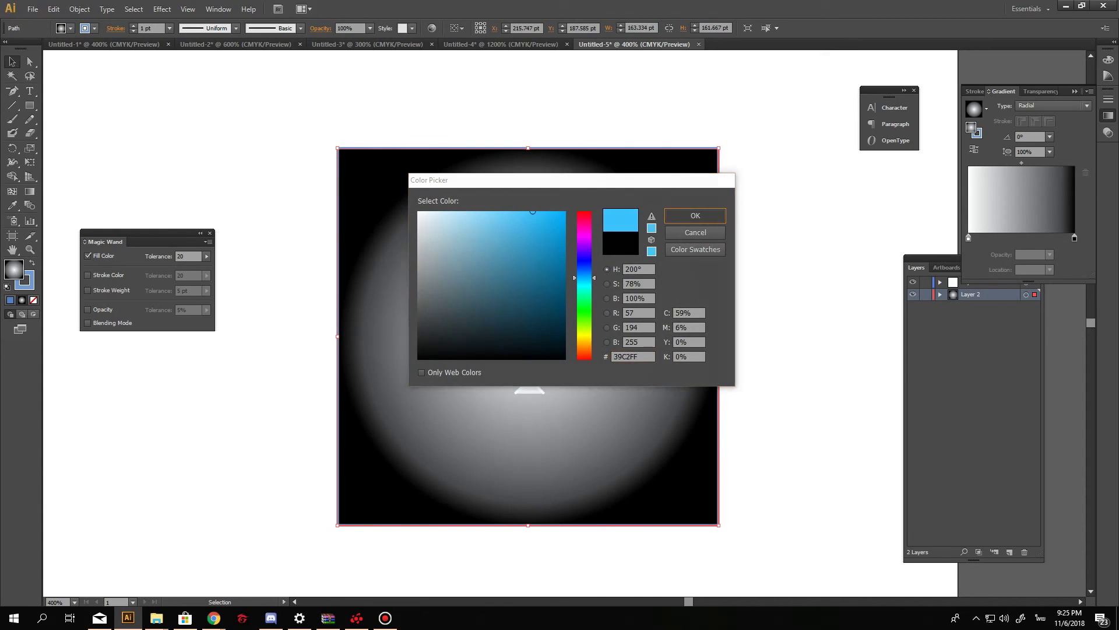
pyautogui.press('Return')
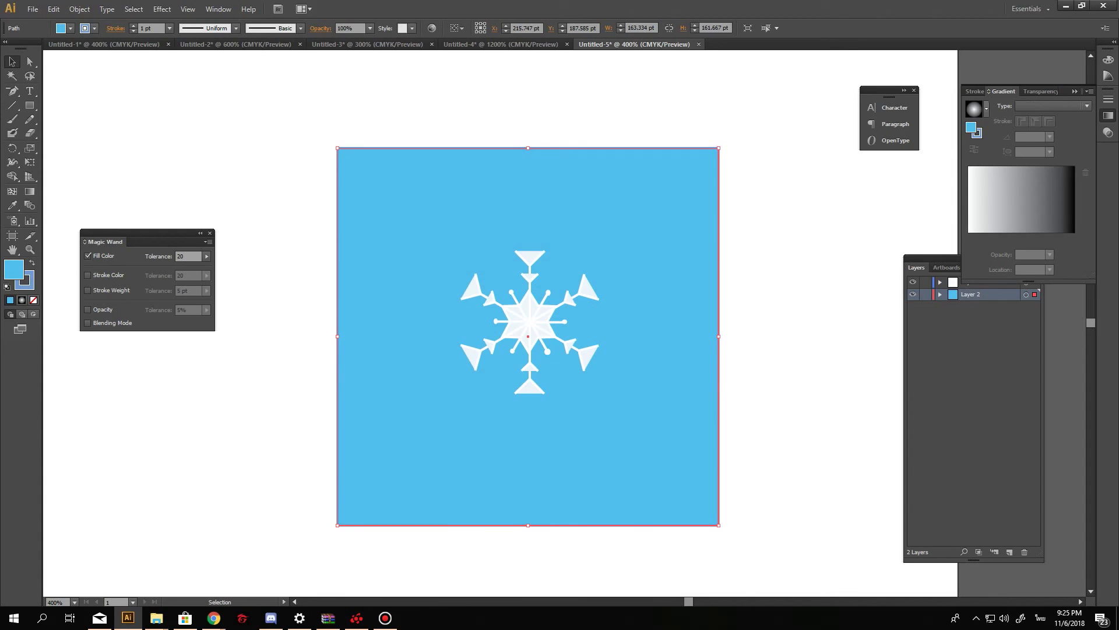
pyautogui.click(987, 109)
pyautogui.click(919, 166)
pyautogui.click(1052, 106)
pyautogui.click(1035, 131)
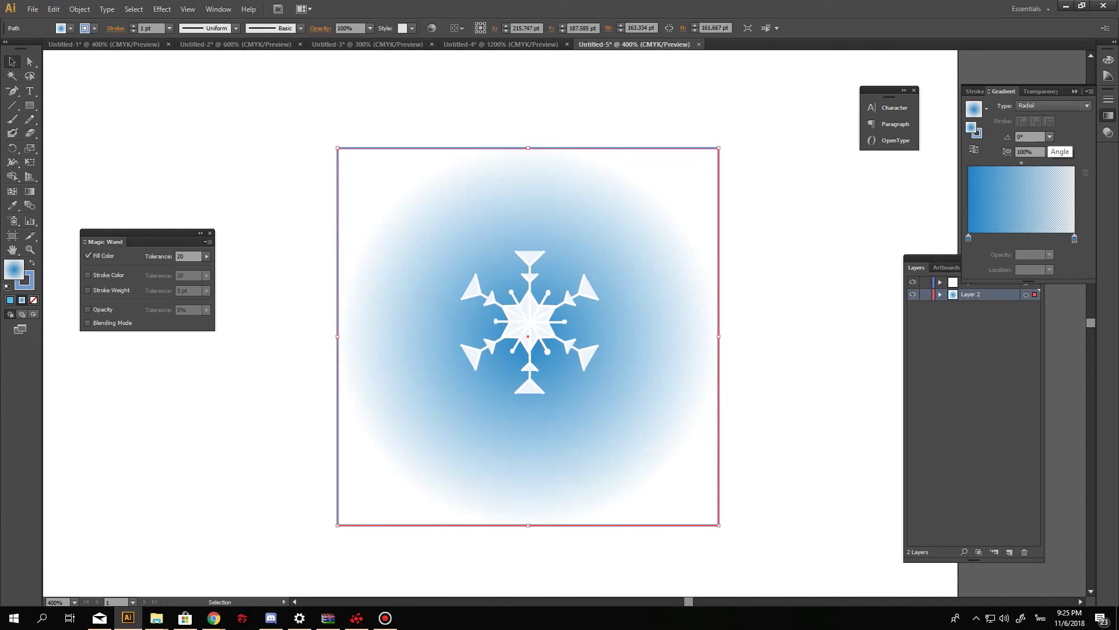
# - Bring the Layers list forward, deselect the square, and begin renaming Layer 1
pyautogui.click(973, 349)
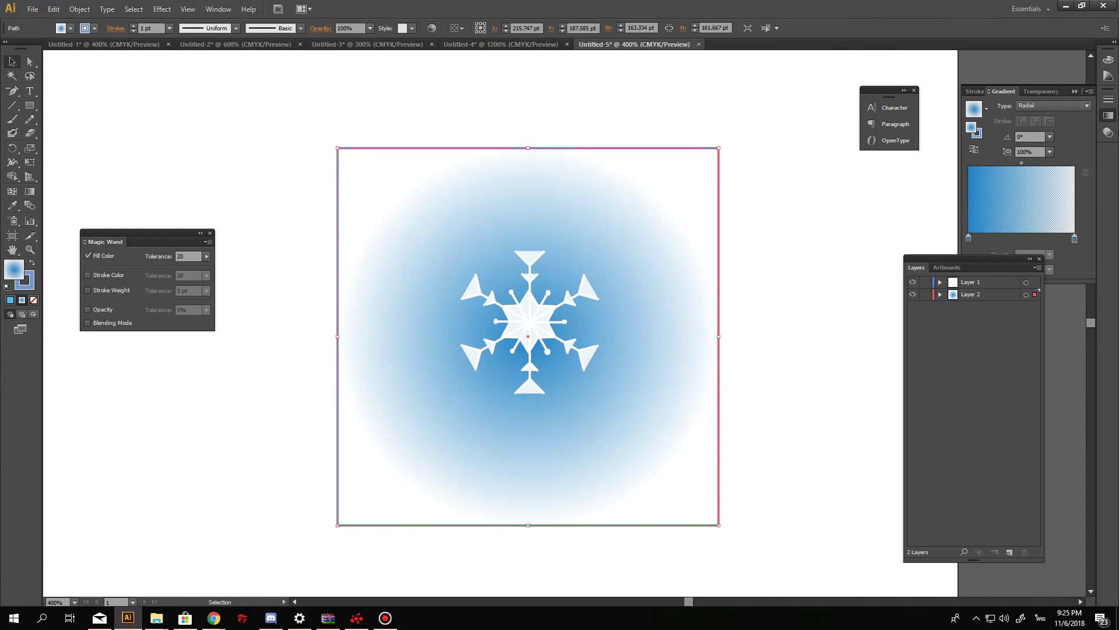
pyautogui.hotkey('ctrl', 'shift', 'a')
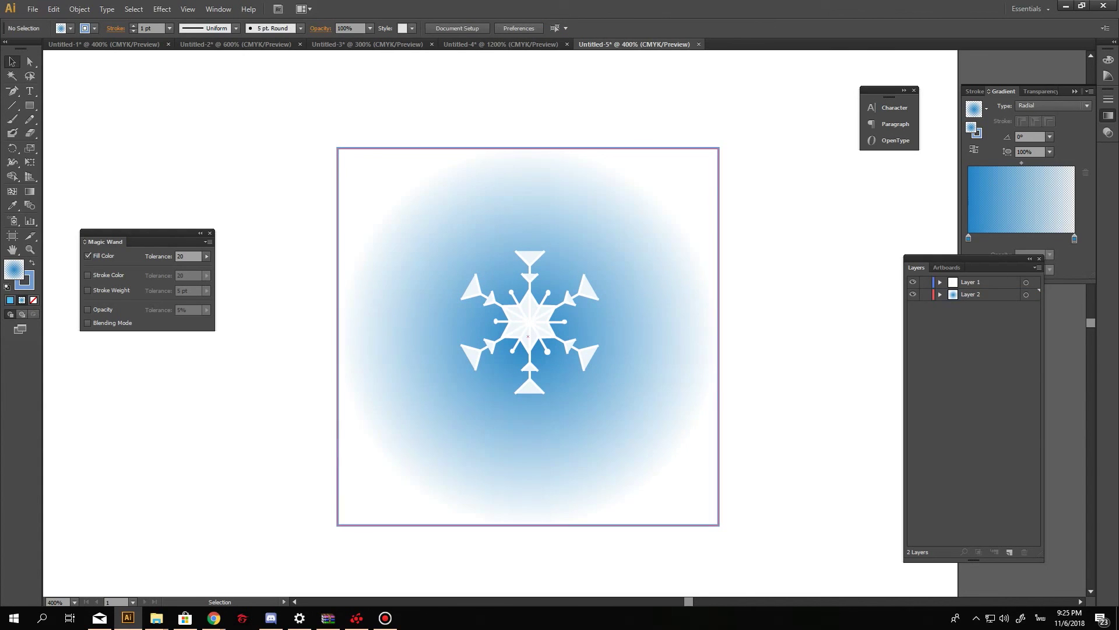
pyautogui.doubleClick(972, 282)
# - Keep the name Layer 1, set opacity to 40%, check Layer 1's options, and zoom out to 200%
pyautogui.press('Return')
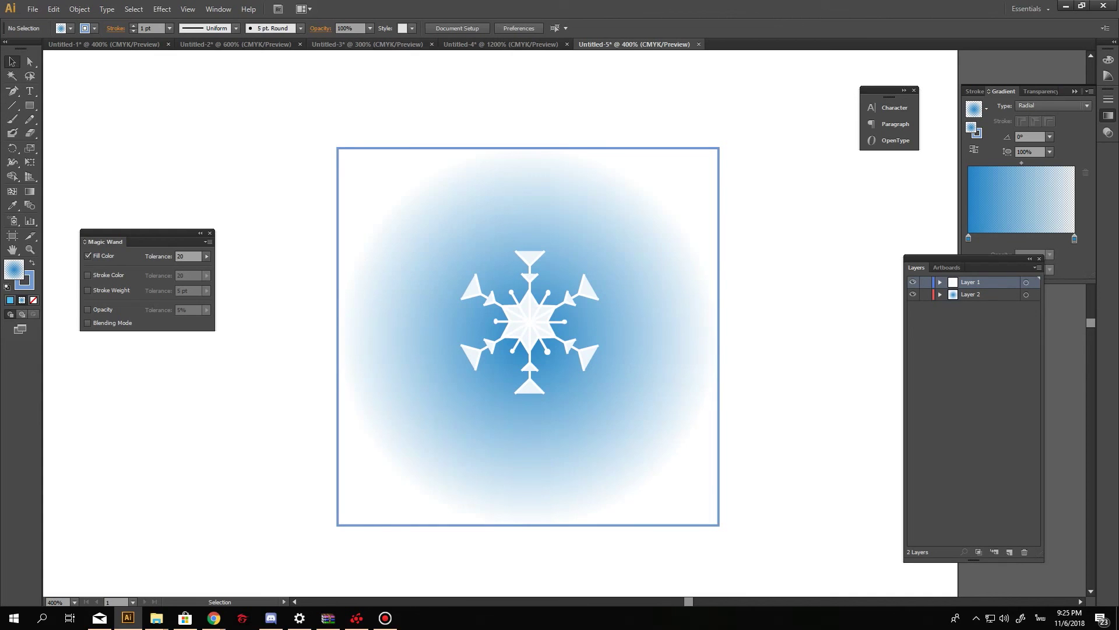
pyautogui.click(370, 28)
pyautogui.click(383, 92)
pyautogui.doubleClick(991, 282)
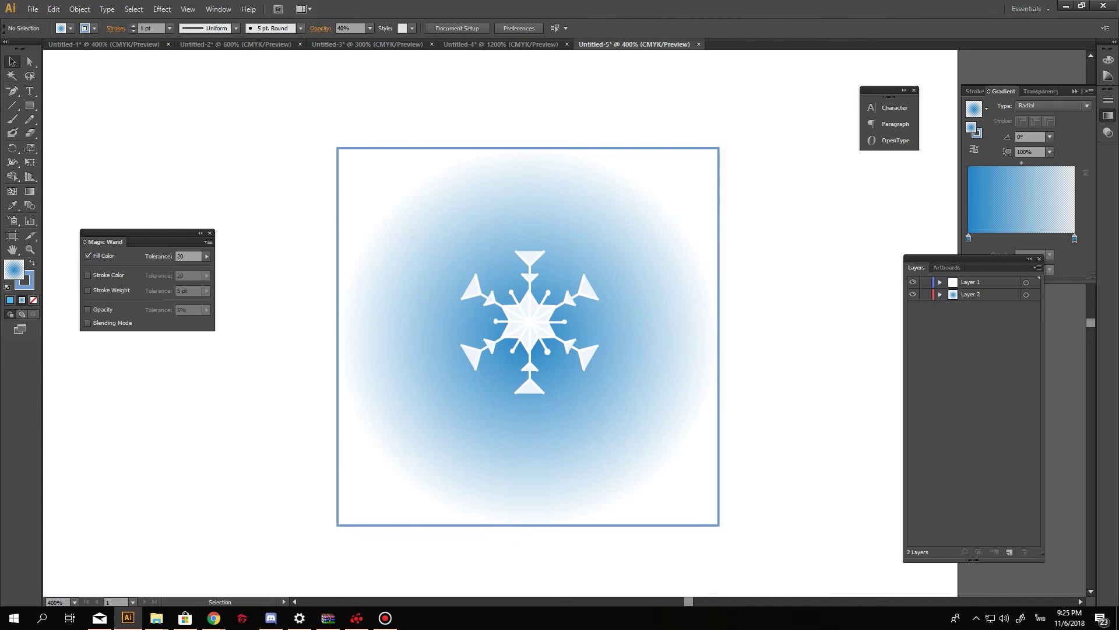
pyautogui.click(705, 285)
pyautogui.hotkey('ctrl', '-')
pyautogui.hotkey('ctrl', '-')
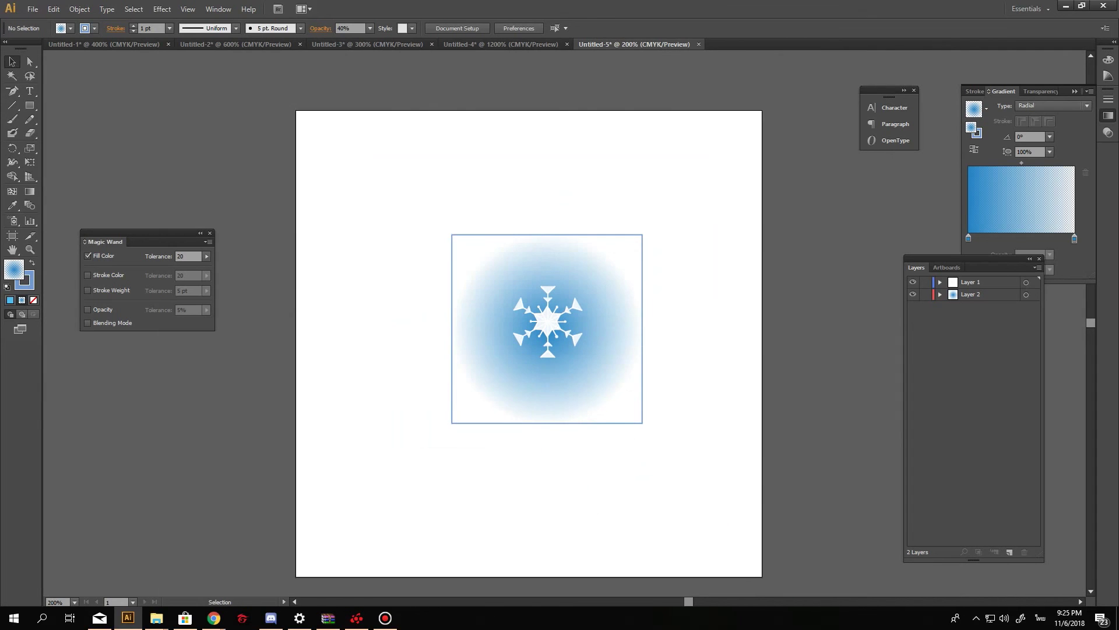